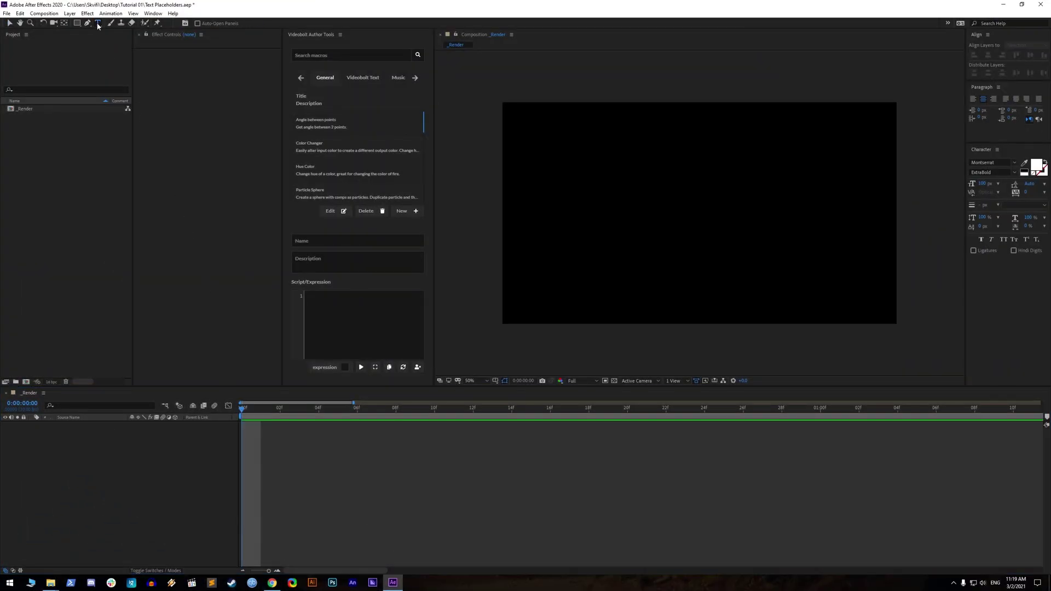
- Add a point text layer reading "Point Text" and, beside it, a paragraph text box reading "Paragraph Text"
left_click(586, 208)
type("Point Text")
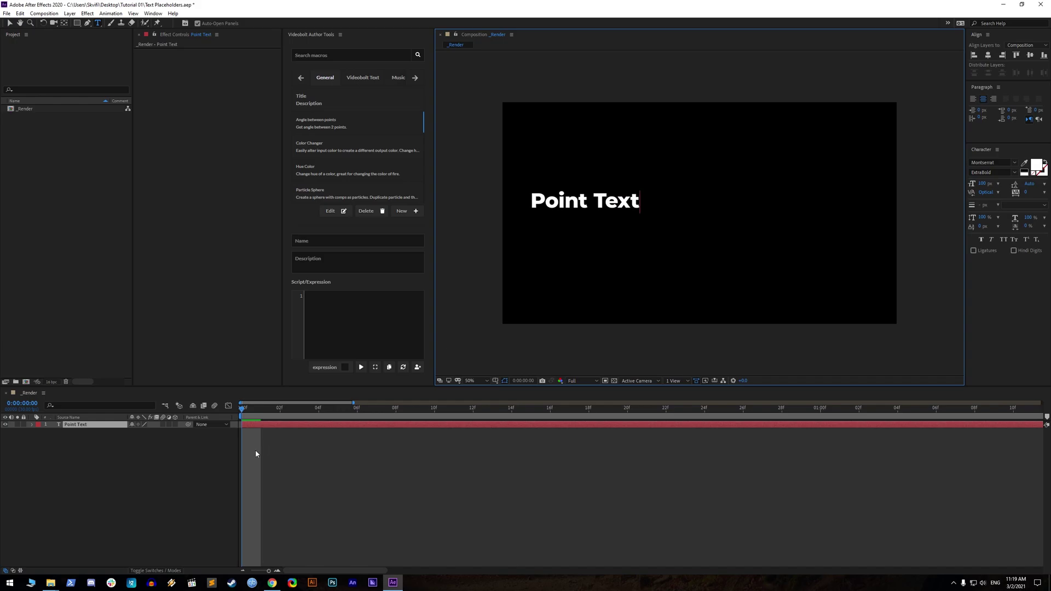
left_click(329, 463)
left_click_drag(717, 164, 866, 292)
type("Paragraph Text")
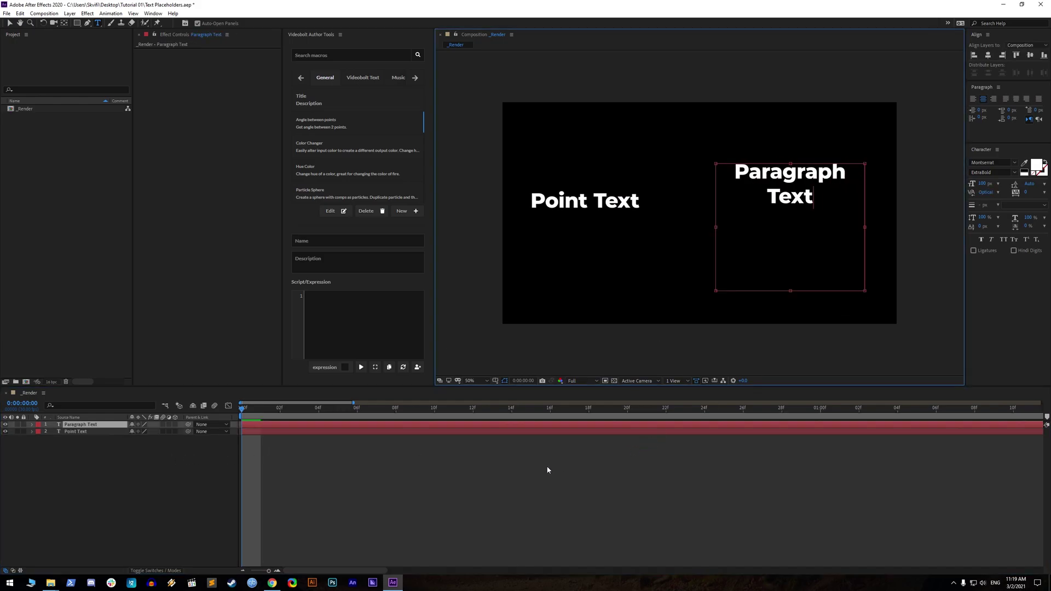
- Delete both text layers from the composition
double_click(526, 425)
double_click(525, 432)
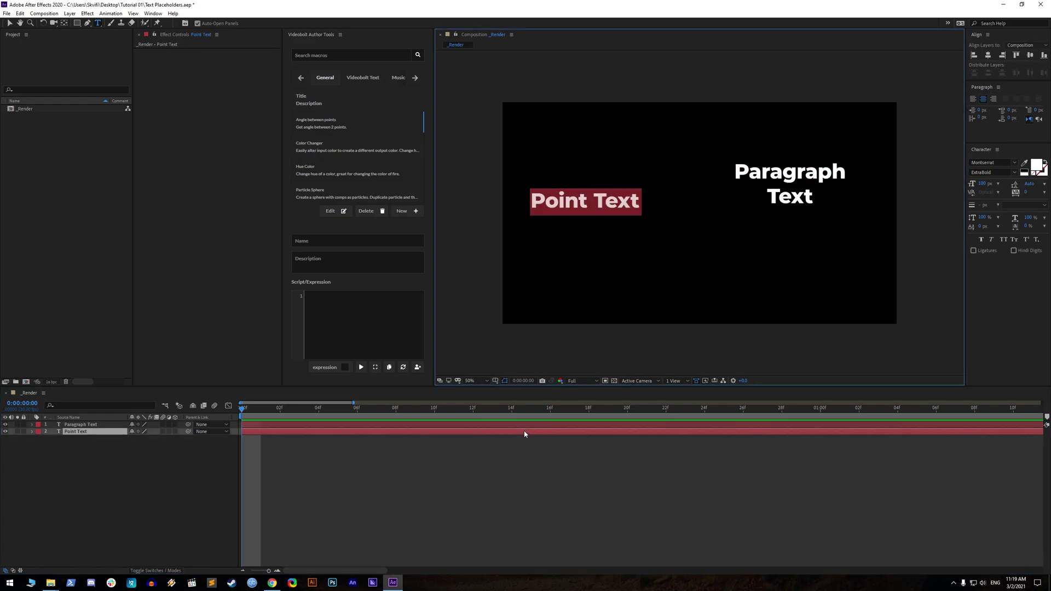
left_click(451, 464)
key("ctrl+a")
key("Delete")
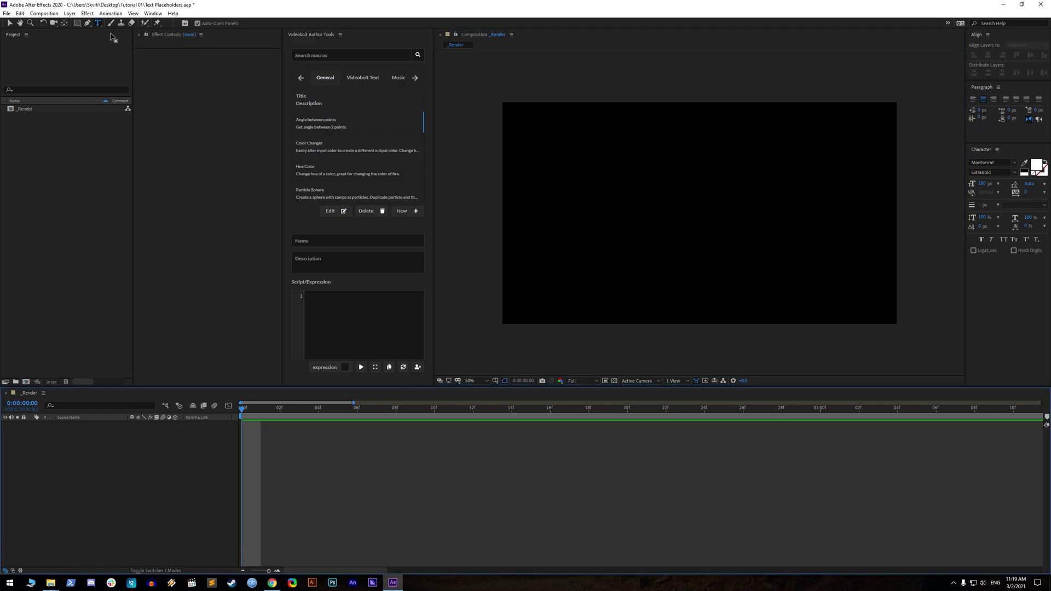
- Add a point text layer reading "Point Text" at the centre of the composition
double_click(99, 25)
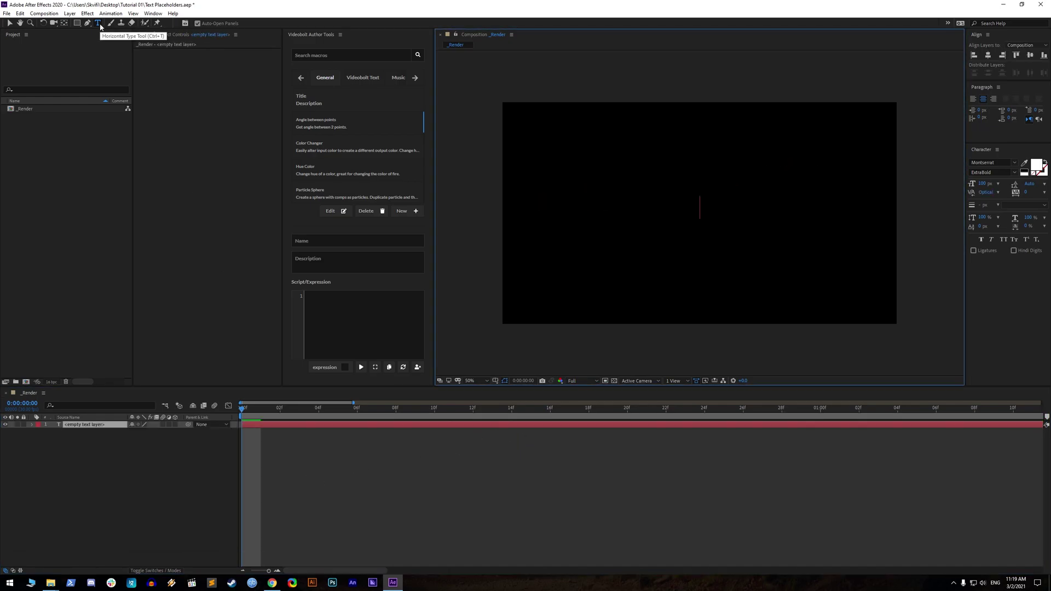
type("Point Text")
left_click(338, 492)
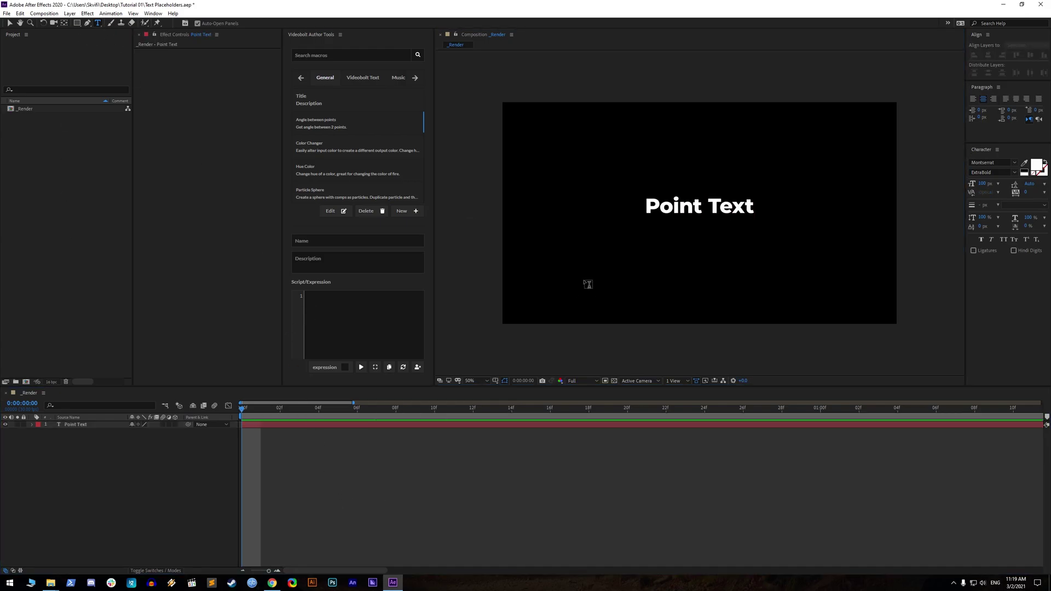
left_click(588, 284)
type("Point Text")
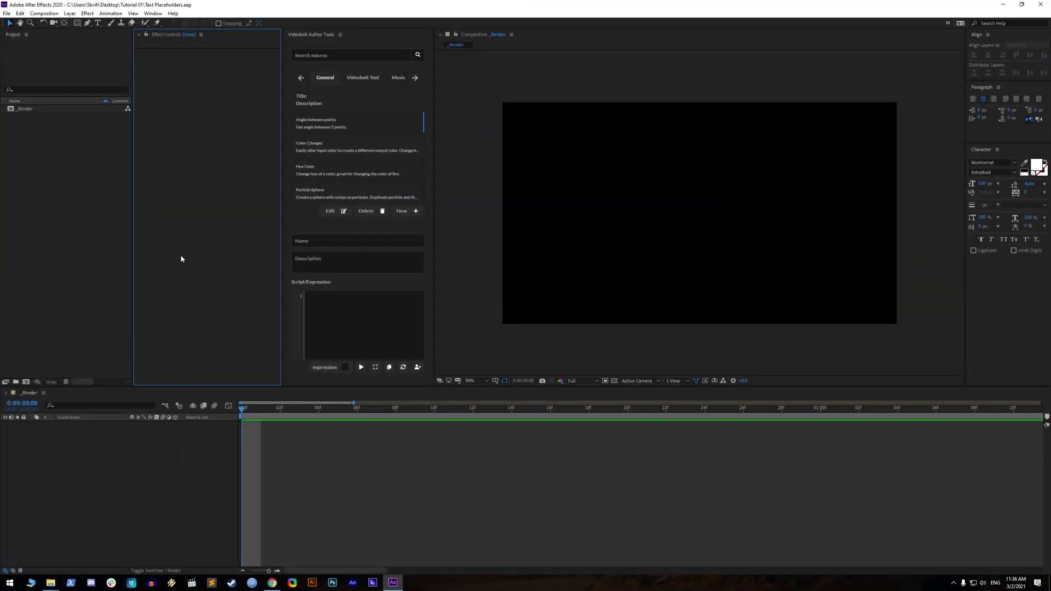
- Draw a paragraph text box in the middle of the composition and fill it with "Paragraph Text"
left_click(97, 23)
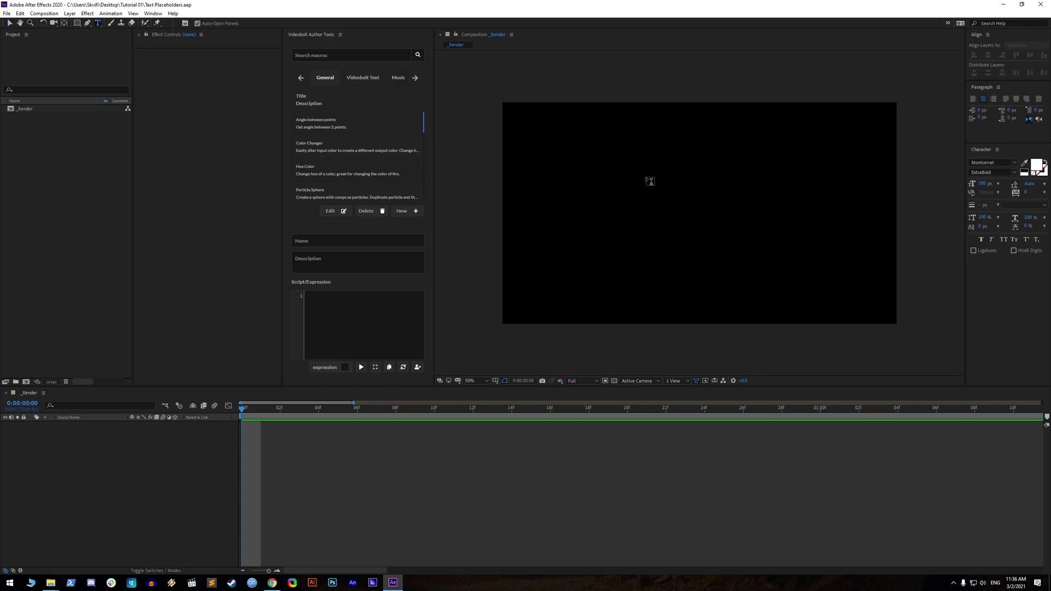
left_click_drag(640, 174, 777, 283)
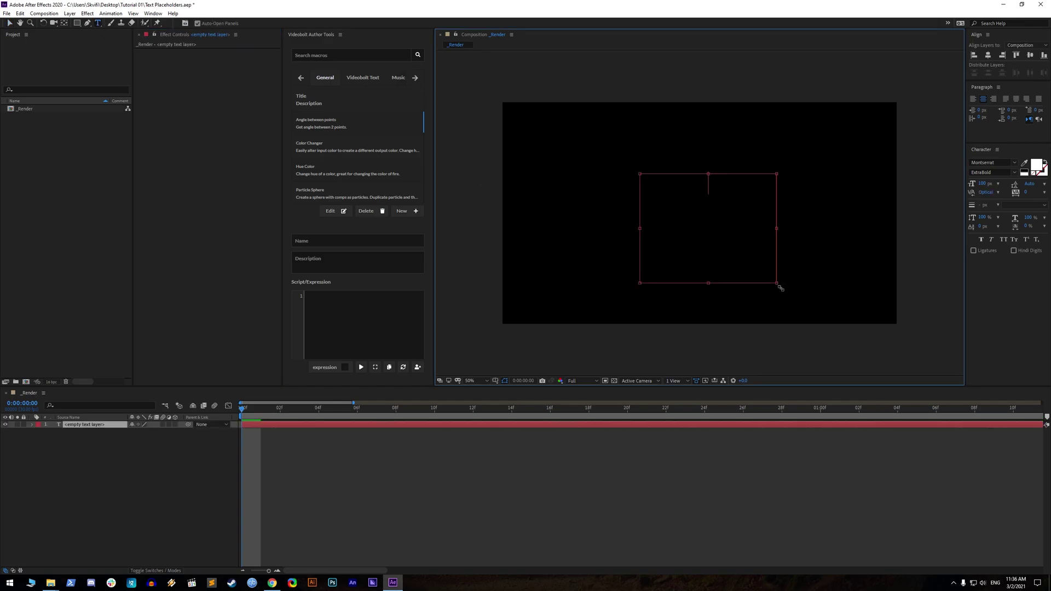
type("Paragraph Text")
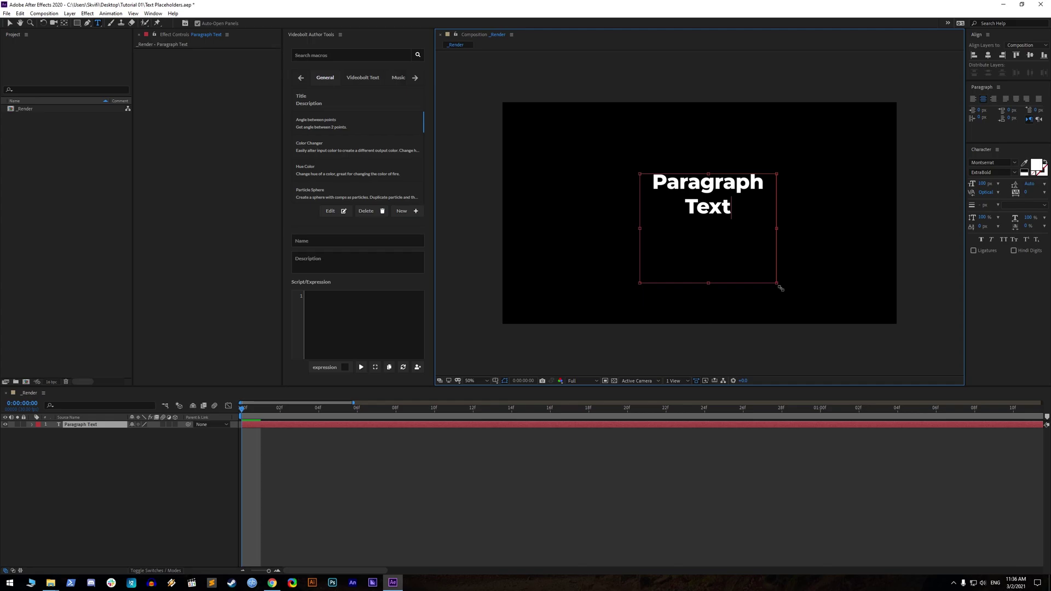
- Replace the box's content with several pasted copies of "Paragraph Text" to test how it wraps and overflows
key("ctrl+a")
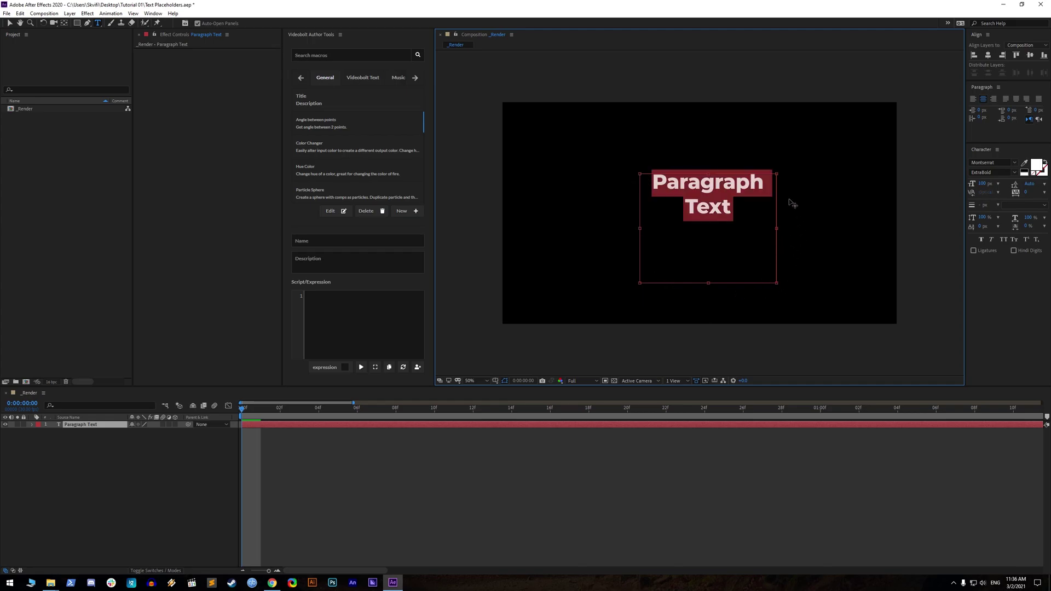
key("ctrl+v")
key("ctrl+v")
key("ctrl+v")
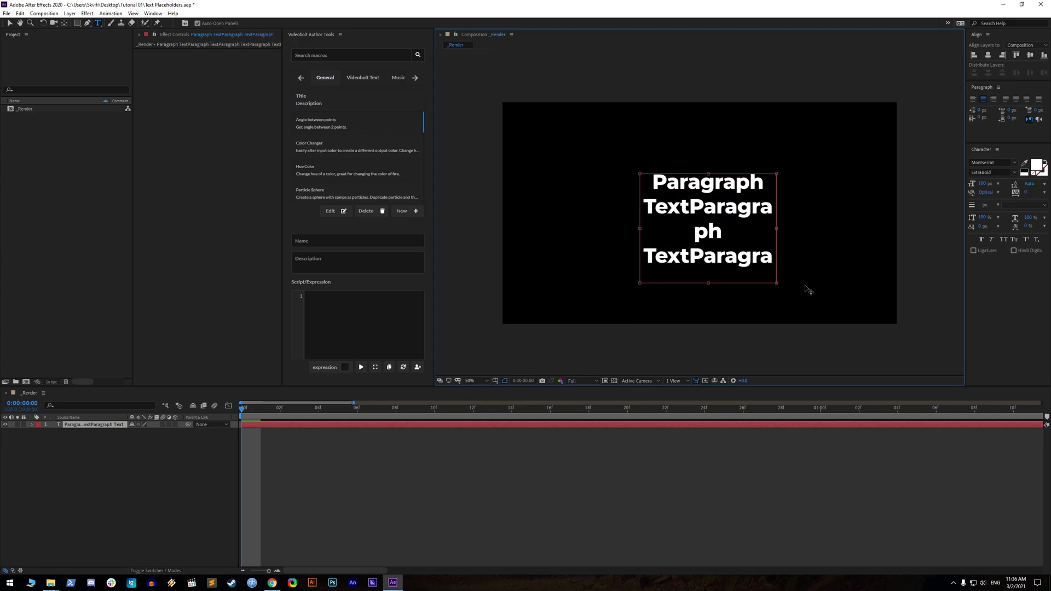
- Change the paragraph's text to "Convert" and convert the layer to point text
key("ctrl+a")
type("Convert")
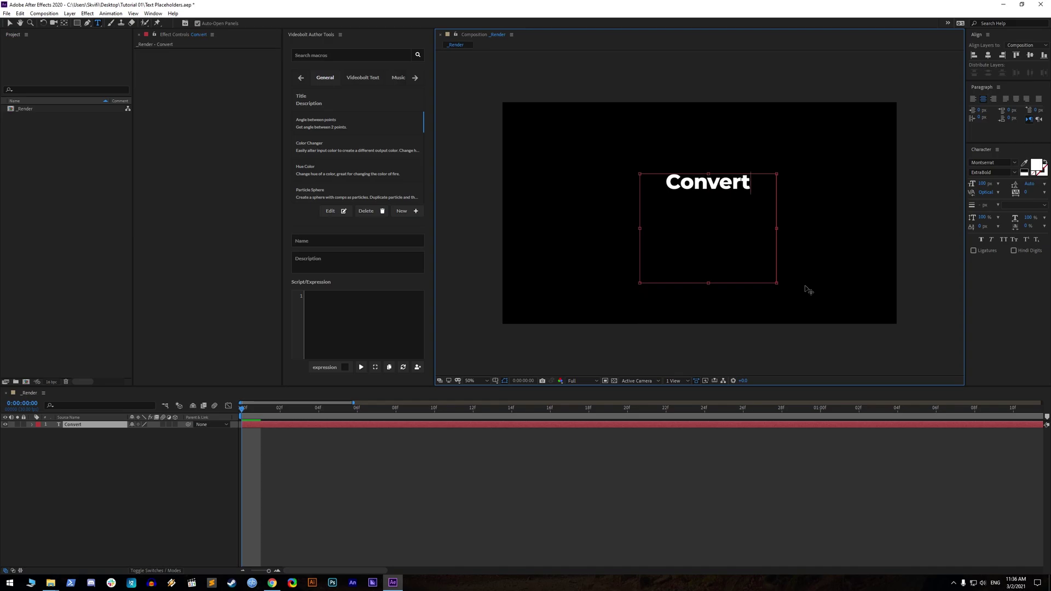
left_click(604, 433)
left_click(608, 425)
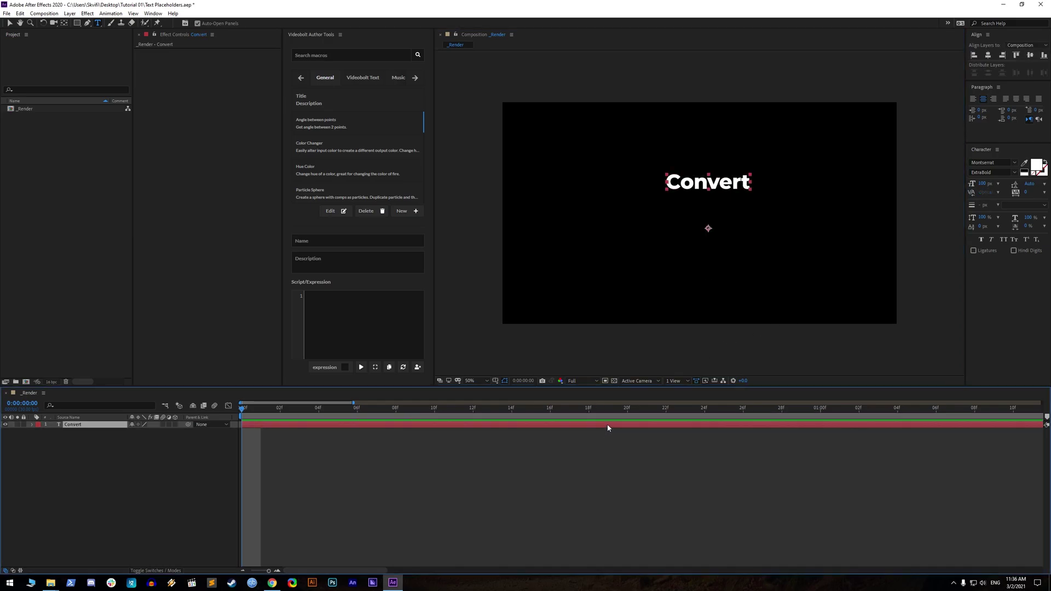
right_click(739, 186)
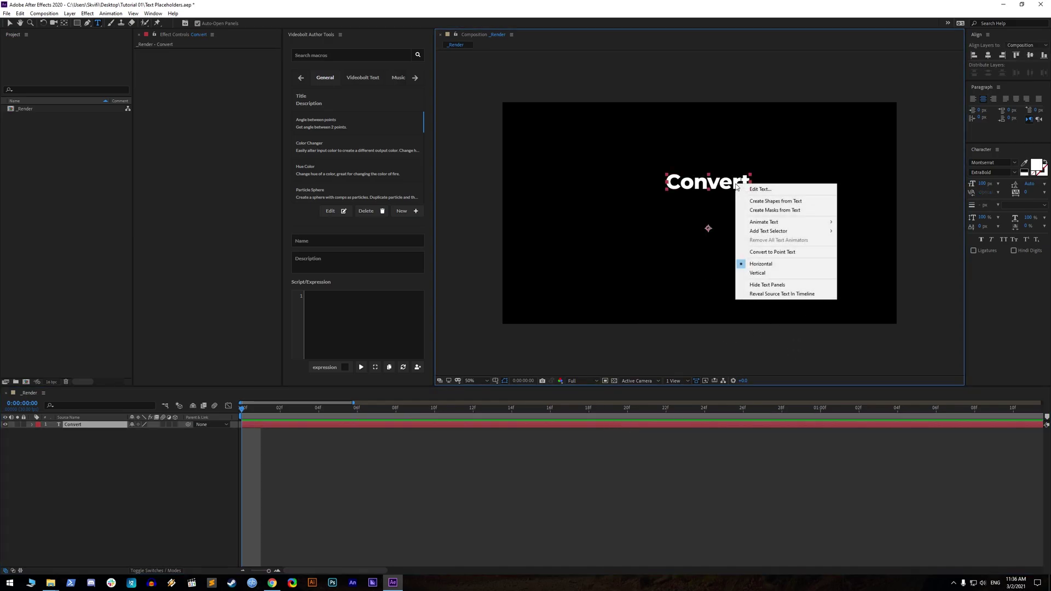
left_click(810, 256)
- Replace the converted layer's text with "Point Text", copy it and paste it repeatedly
double_click(593, 425)
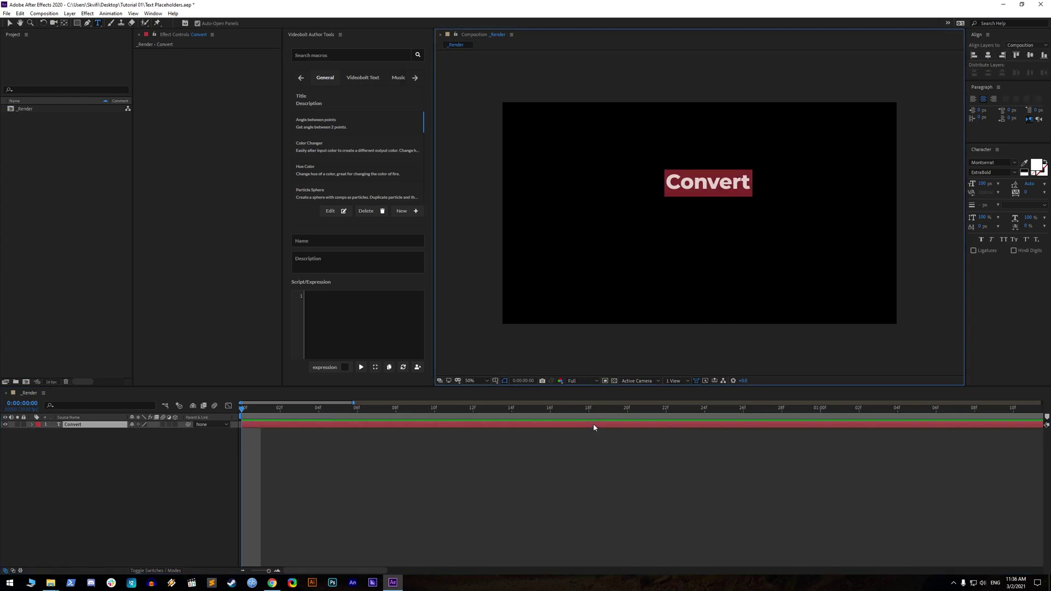
type("Point Text")
key("ctrl+a")
key("ctrl+c")
key("ctrl+v")
key("ctrl+v")
key("ctrl+v")
key("ctrl+v")
key("ctrl+v")
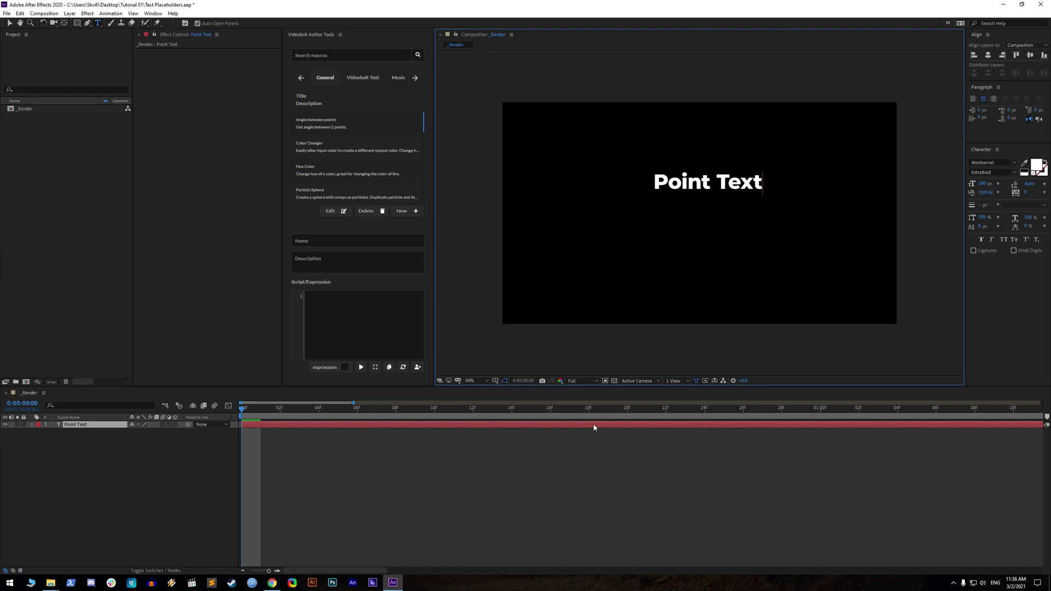
- Add four more lines reading "Point Text" beneath the first one
key("Return")
key("ctrl+v")
key("Return")
key("ctrl+v")
key("Return")
key("ctrl+v")
key("Return")
key("ctrl+v")
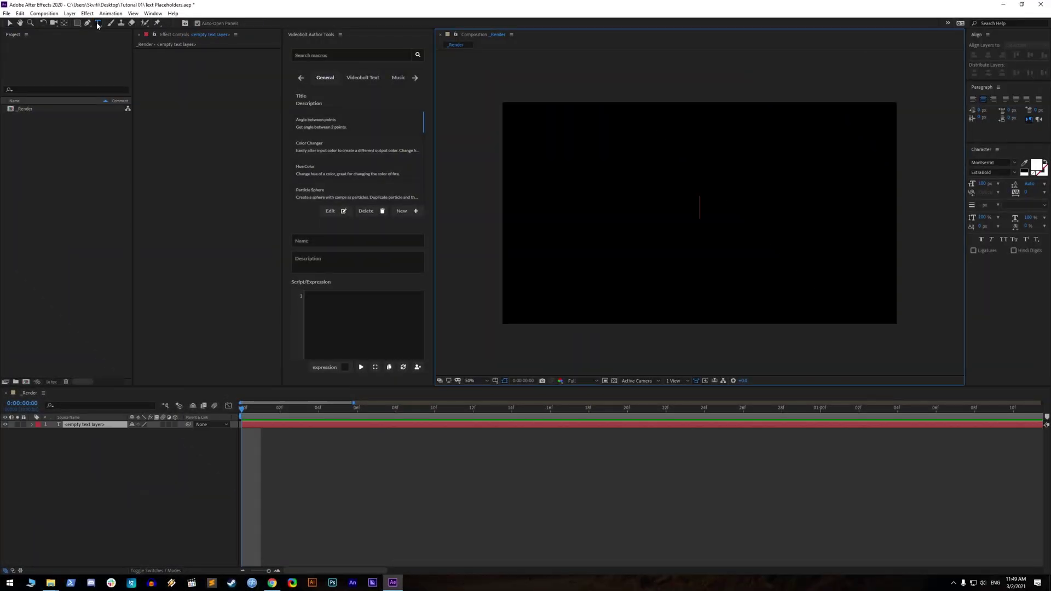
- Enter "Text" in the centred text layer and apply the Fit and Align Text macro to it with middle-centre alignment
type("Text")
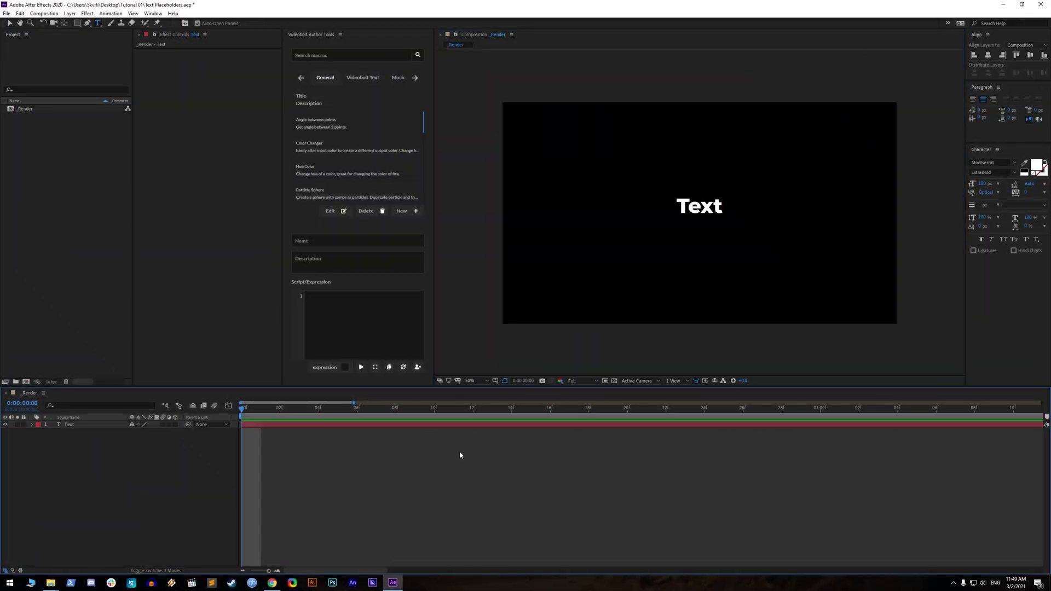
key("Escape")
left_click(361, 78)
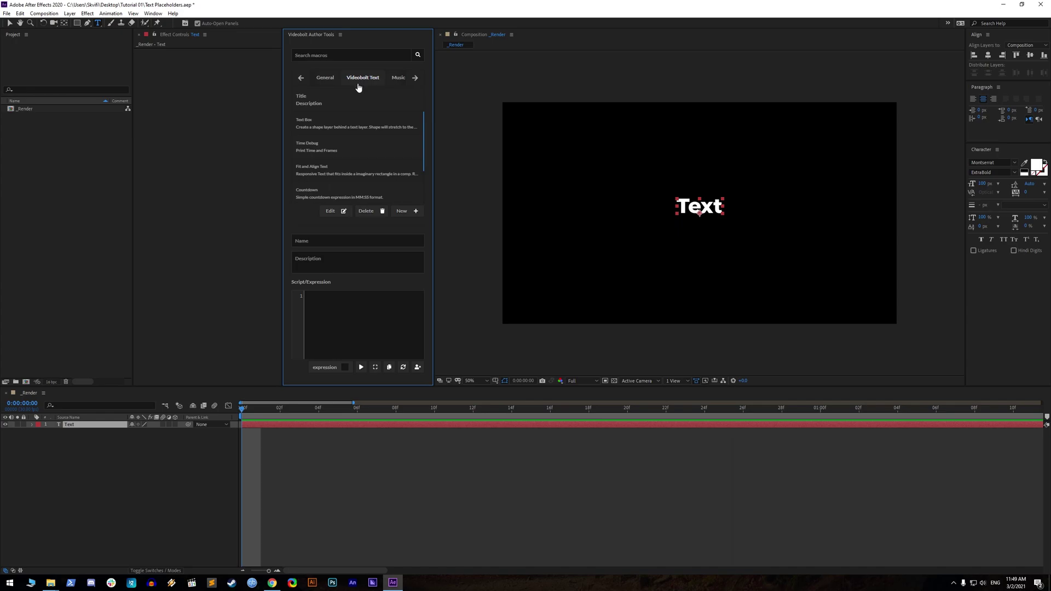
left_click(335, 171)
left_click(361, 367)
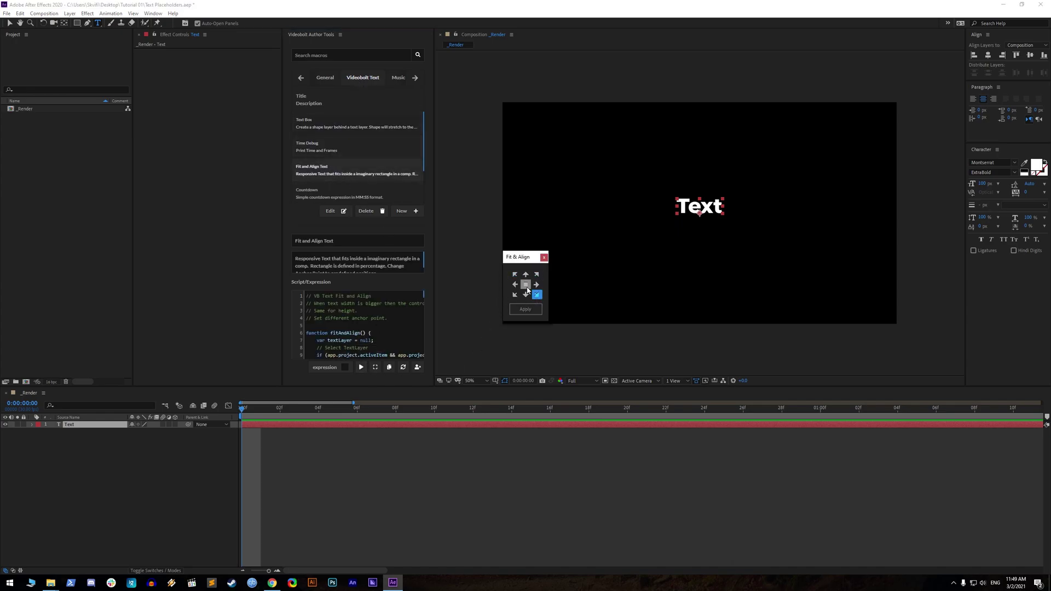
left_click(526, 310)
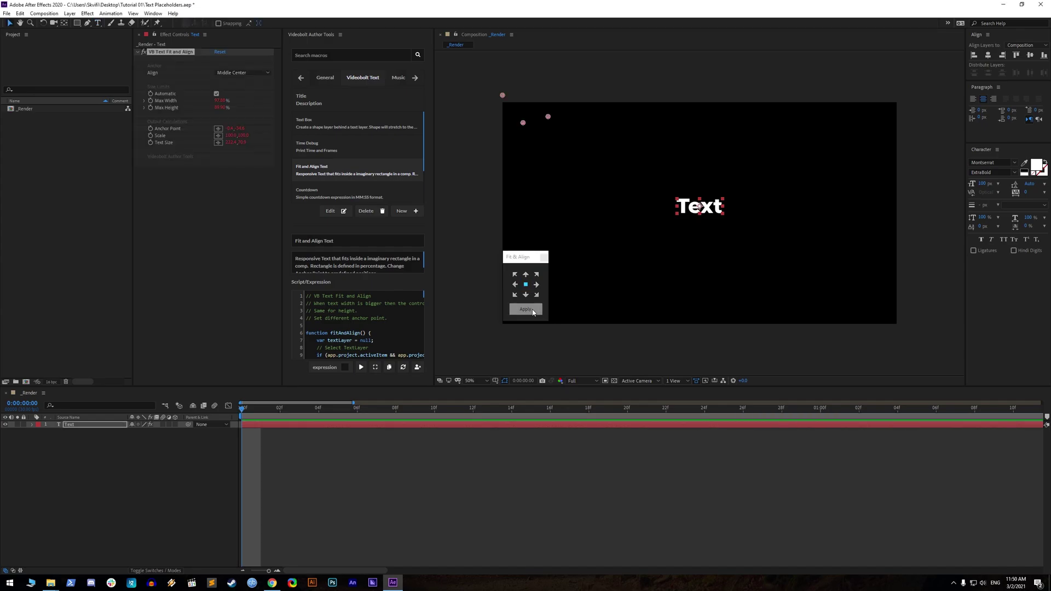
left_click(544, 257)
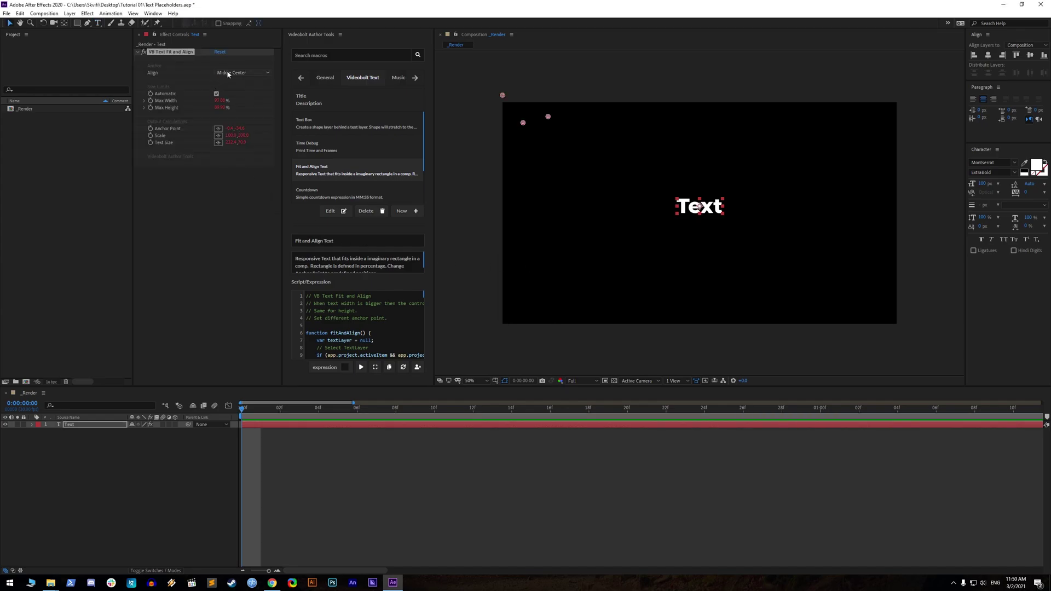
- Set the alignment of the VB Text Fit and Align effect to Middle Left
left_click(246, 73)
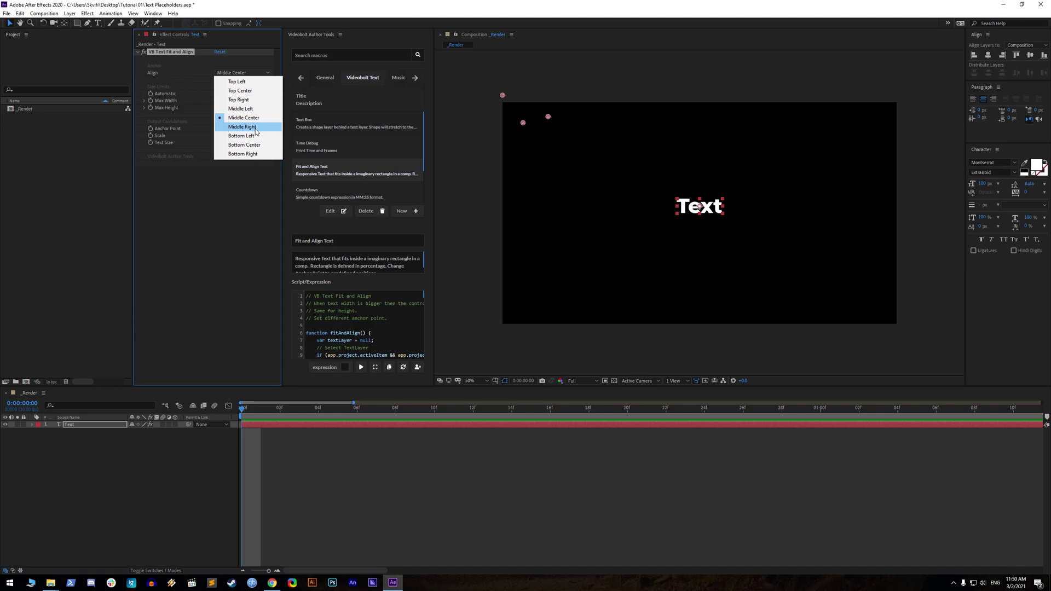
left_click(241, 108)
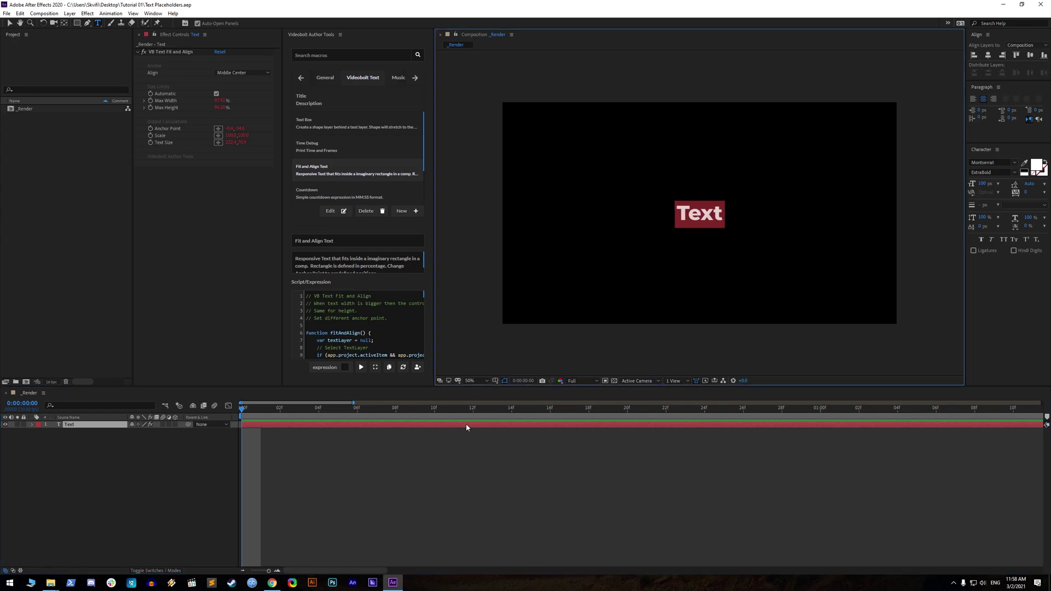
- Fill the text layer with one long line of repeated "Text" to test the width fitting
key("ctrl+v")
key("ctrl+v")
key("ctrl+v")
key("ctrl+v")
key("ctrl+v")
key("ctrl+v")
key("ctrl+v")
key("ctrl+v")
key("ctrl+v")
key("ctrl+v")
key("ctrl+v")
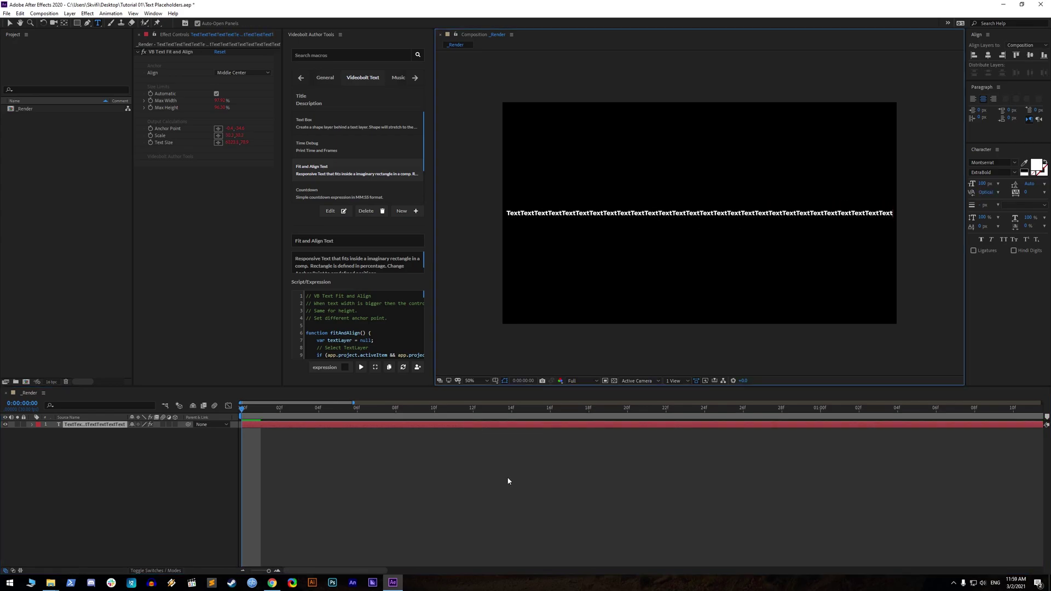
- Replace the long line with many stacked lines each reading "Text" to test the height fitting
key("ctrl+a")
key("ctrl+v")
key("Return")
key("ctrl+v")
key("Return")
key("ctrl+v")
key("Return")
key("ctrl+v")
key("Return")
key("ctrl+v")
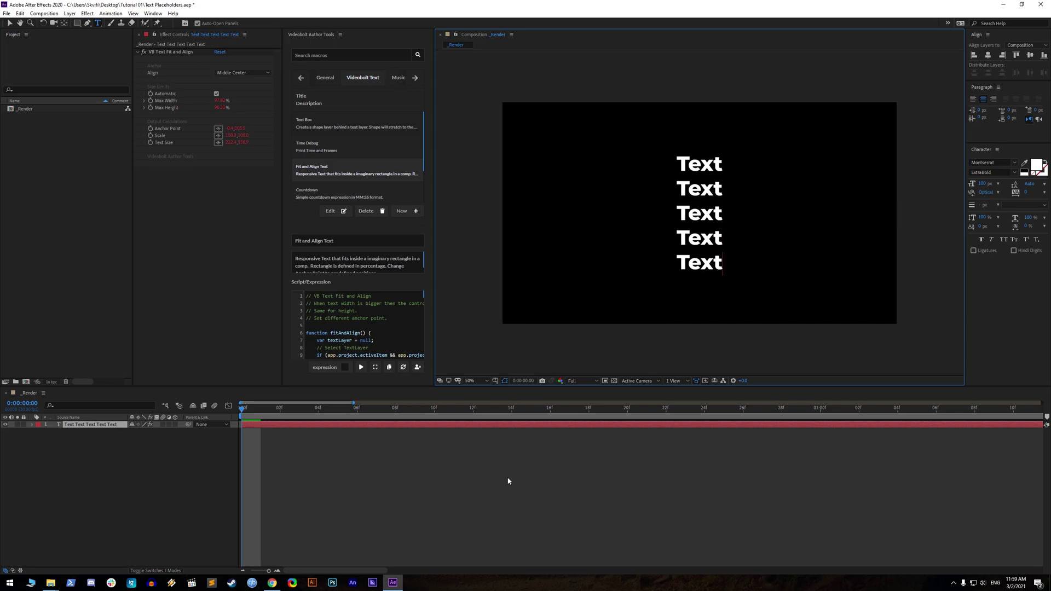
type("Text Text Text Text Text Text Text Text ")
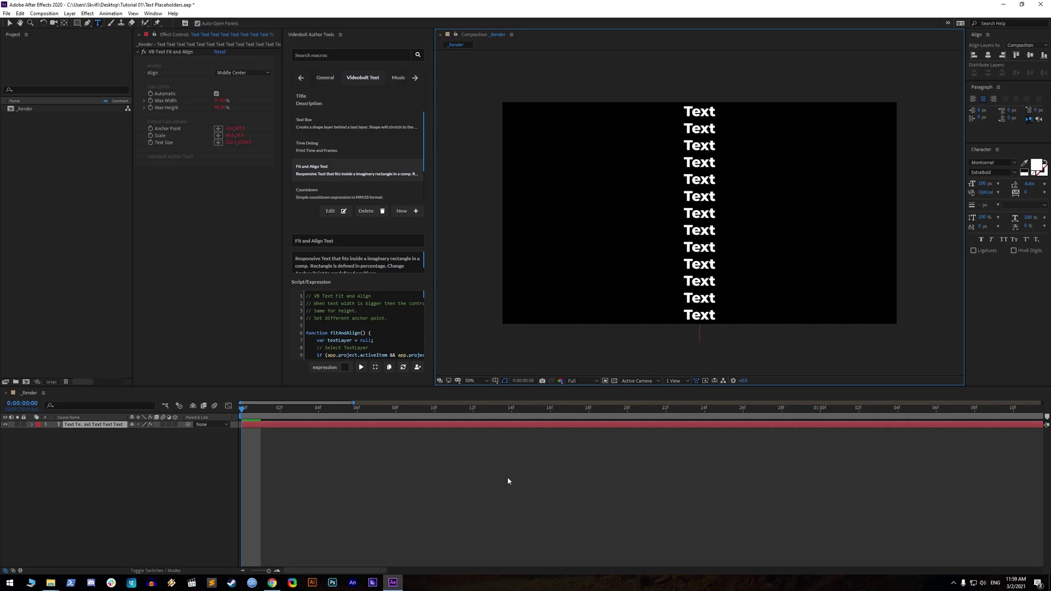
type("Text Text Text Text Text")
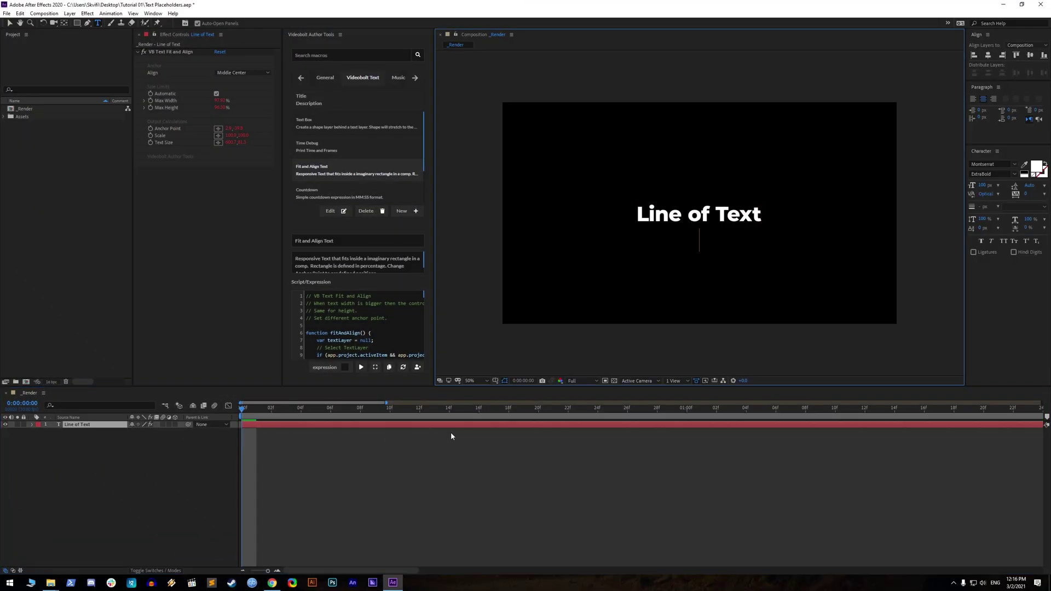
- Extend the text layer to five stacked lines reading "Line of Text"
key("ctrl+v")
key("ctrl+v")
key("ctrl+v")
key("ctrl+v")
left_click(448, 435)
left_click(450, 424)
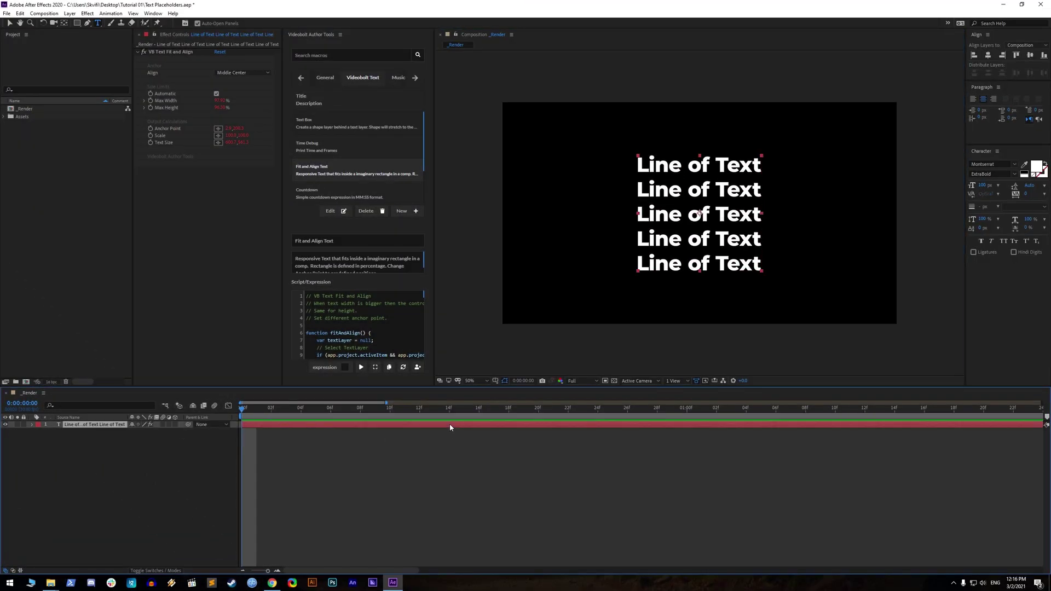
- Move the text block slightly off centre, and centre it horizontally and vertically in the composition
mouse_move(733, 231)
left_mouse_down()
mouse_move(730, 144)
mouse_move(731, 308)
mouse_move(551, 229)
mouse_move(842, 227)
mouse_move(870, 249)
mouse_move(879, 309)
mouse_move(724, 233)
left_mouse_up()
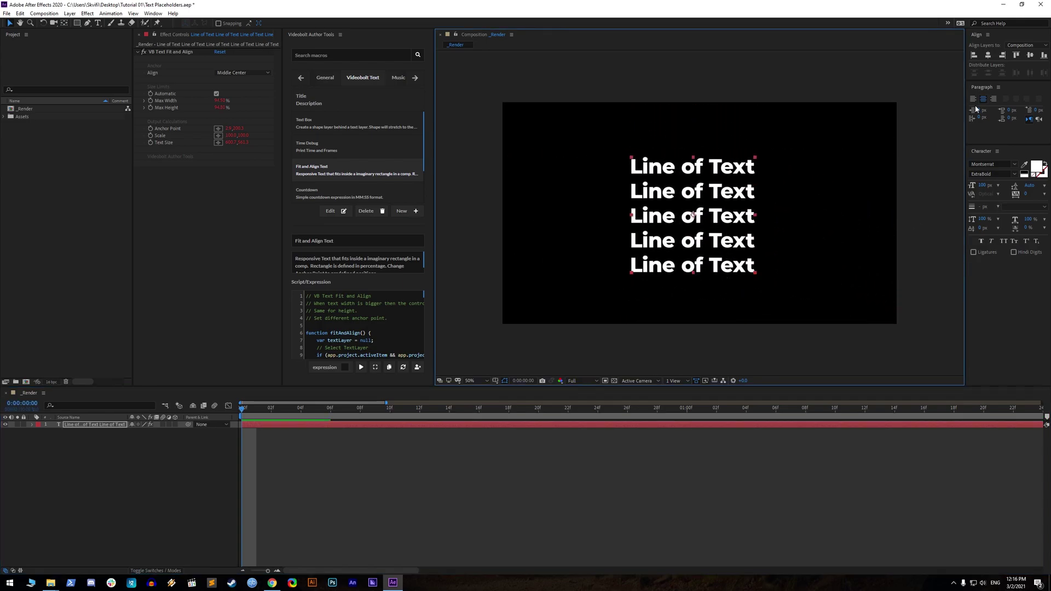
left_click(988, 55)
left_click(1030, 55)
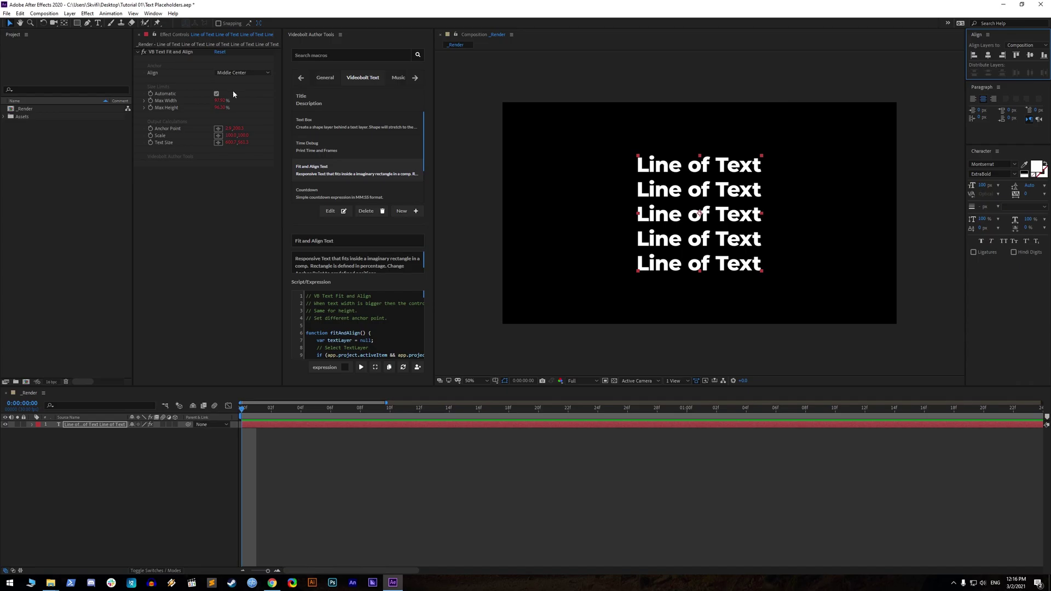
- Add Background.jpg from the Assets folder to the composition beneath the text layer
left_click(4, 116)
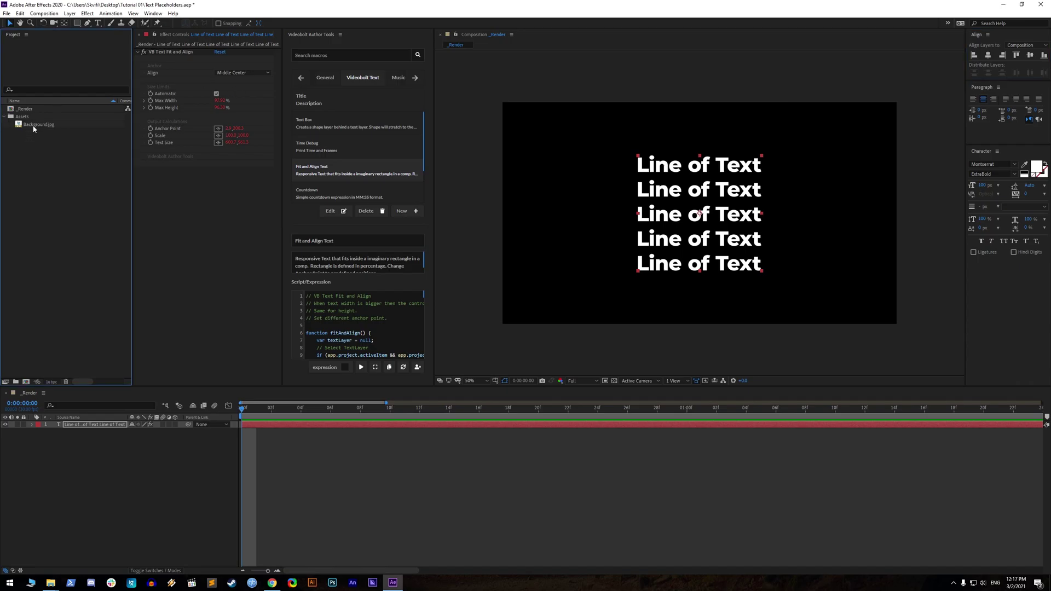
left_click_drag(34, 125, 99, 450)
- Add a rectangular mask to Background.jpg, narrow it to a central vertical strip behind the text, and invert it
double_click(77, 23)
scroll(784, 179, "down", 2)
double_click(830, 124)
left_click_drag(830, 124, 743, 141)
left_click(160, 445)
left_click(164, 482)
scroll(670, 294, "up", 2)
- Turn off Automatic in the text layer's VB Text Fit and Align effect
left_click(677, 255)
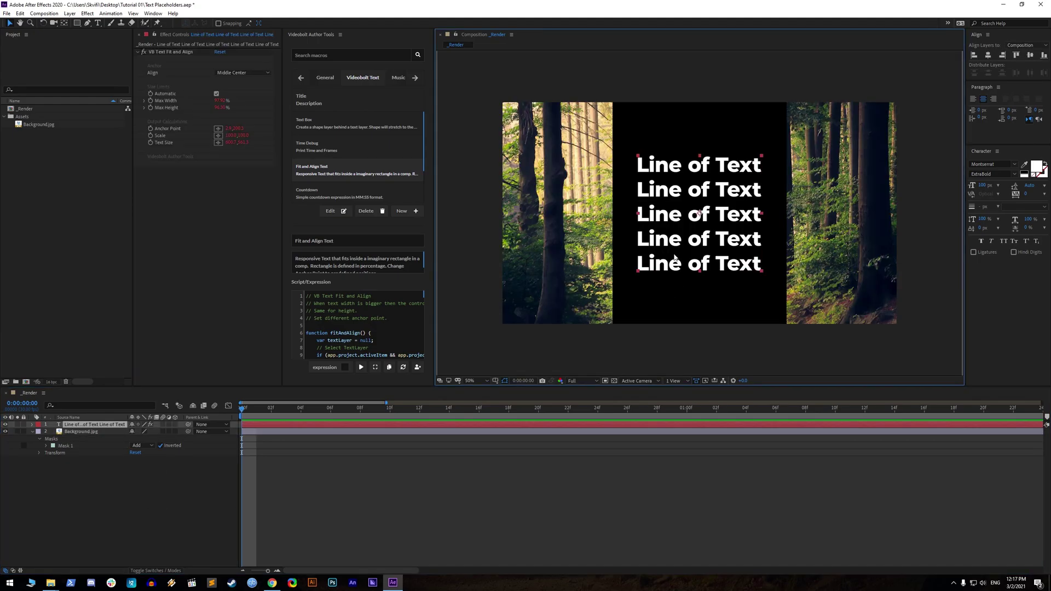
left_click(217, 94)
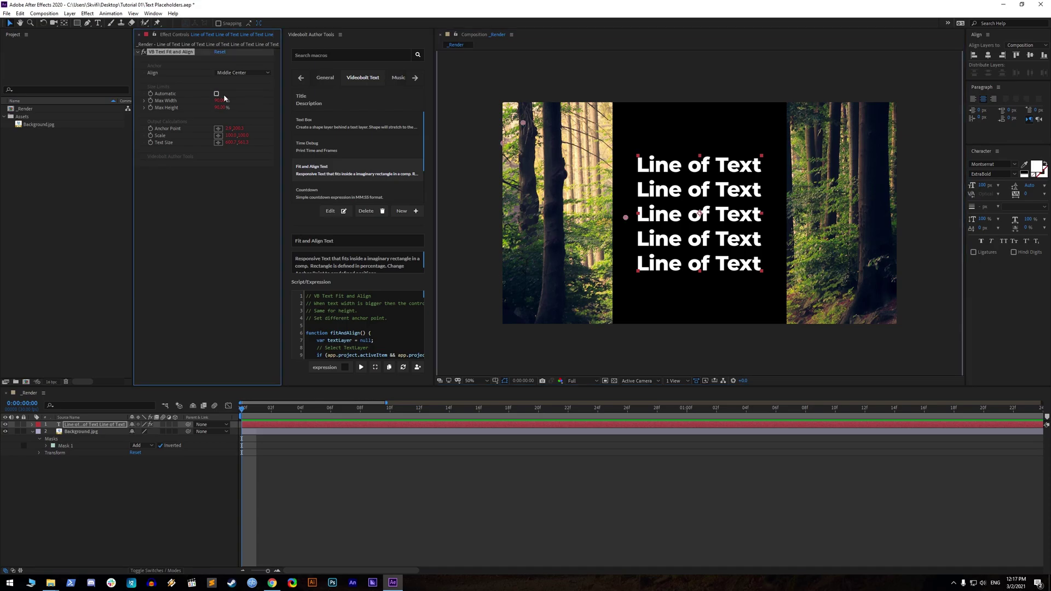
- Replace the text with "Line of TextLine of TextLine of Text" on one line and lower Max Width until it fits the vertical strip
double_click(307, 427)
type("Line of TextLine of TextLine of Text")
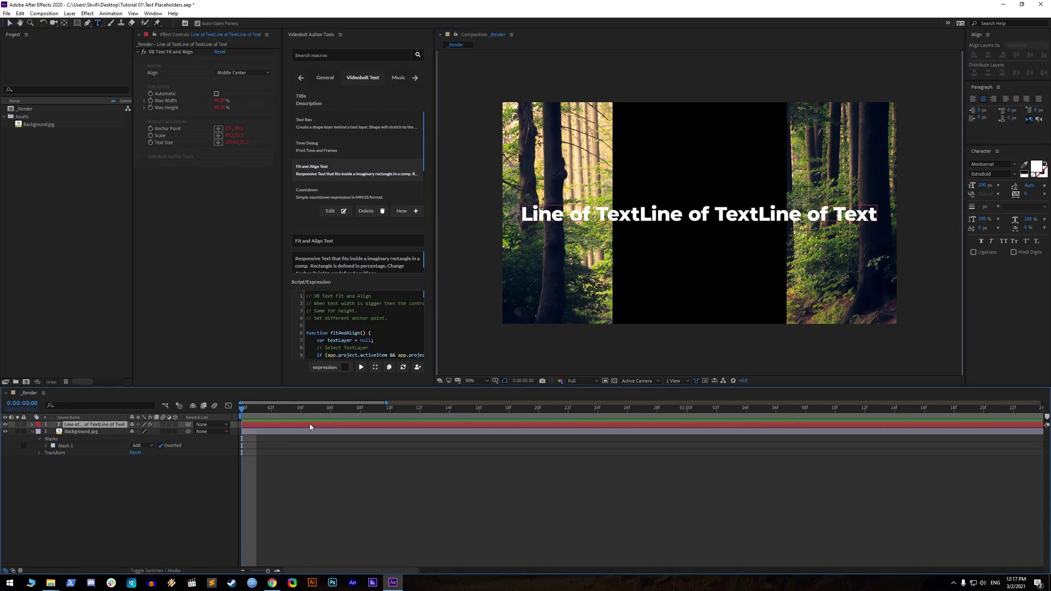
left_click_drag(220, 101, 196, 103)
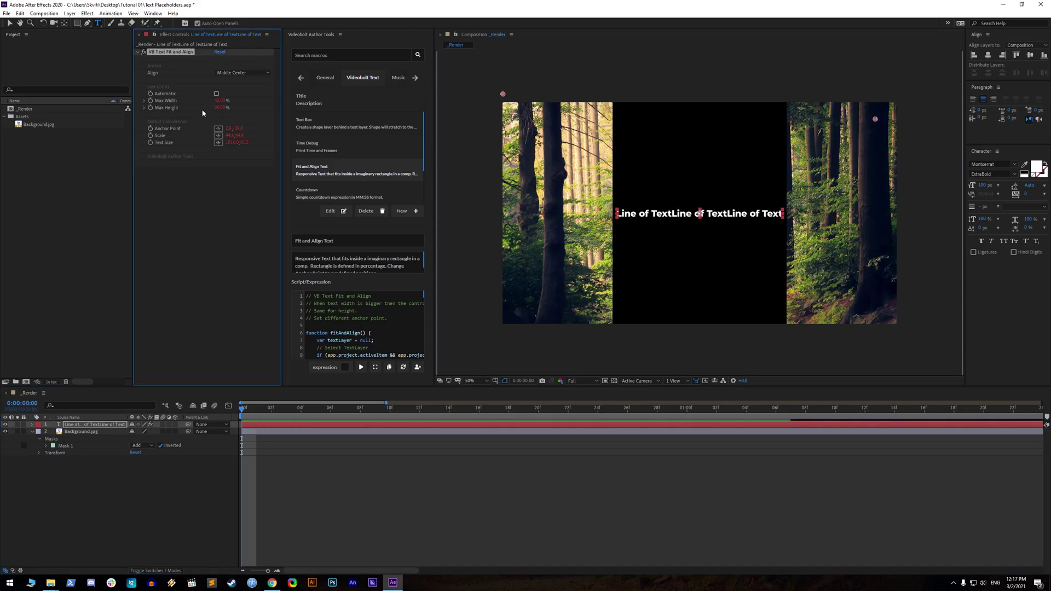
- Reshape the Background.jpg mask into a central horizontal band spanning the full composition width
left_click(307, 432)
left_click_drag(612, 354, 478, 249)
- Replace the text with five stacked lines of "Line of Text" and lower Max Height until they fit inside the horizontal band
double_click(480, 426)
key("ctrl+v")
key("Return")
key("ctrl+v")
key("Return")
key("ctrl+v")
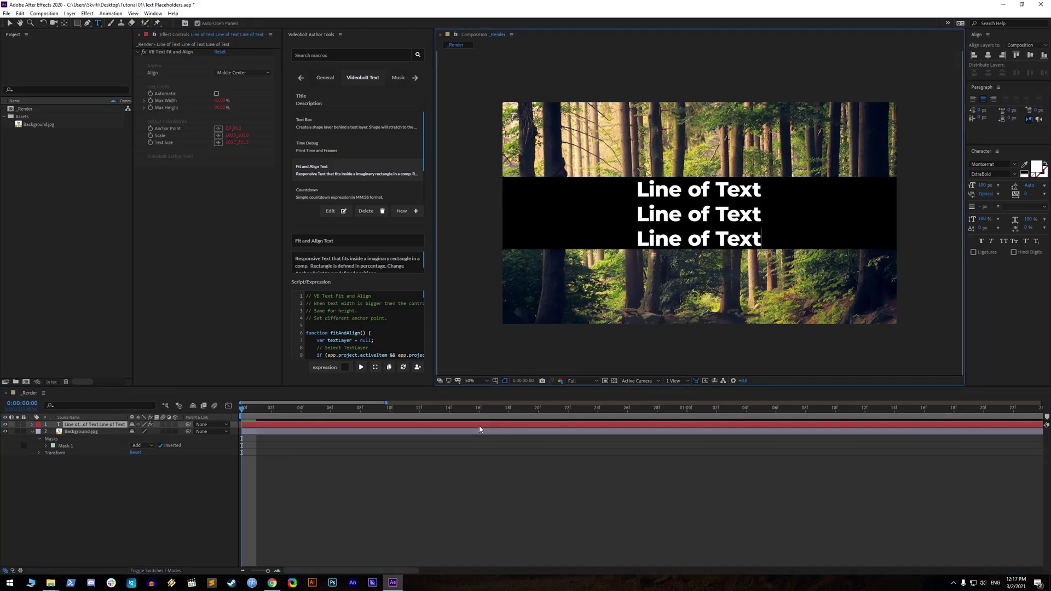
key("Return")
key("ctrl+v")
key("Return")
key("ctrl+v")
left_click_drag(222, 108, 198, 109)
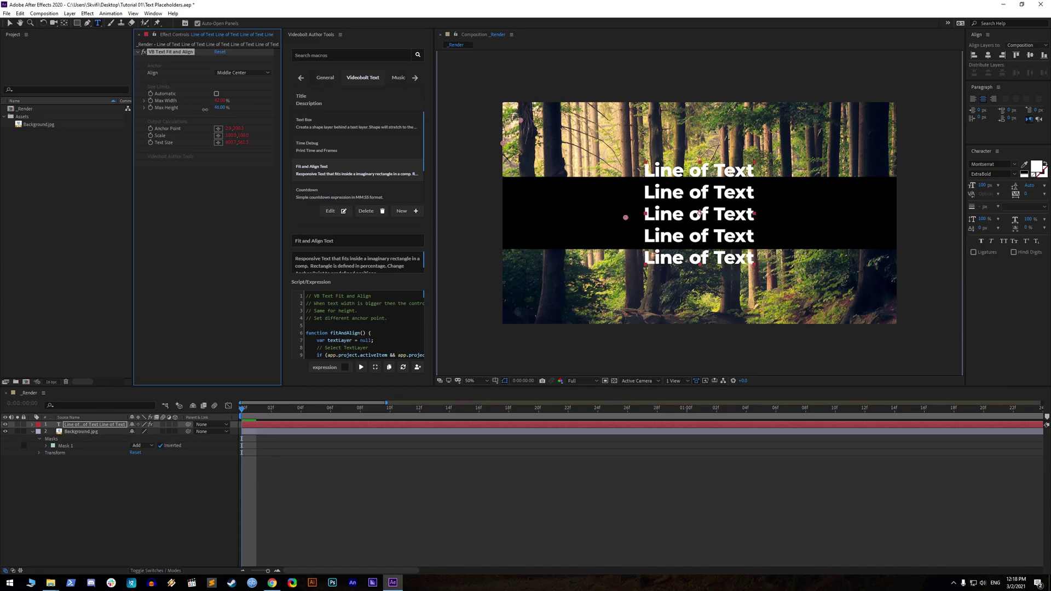
left_click(453, 484)
- Replace the text block with many pasted repeats of "Line of Text" on separate lines to test the height limit
double_click(442, 426)
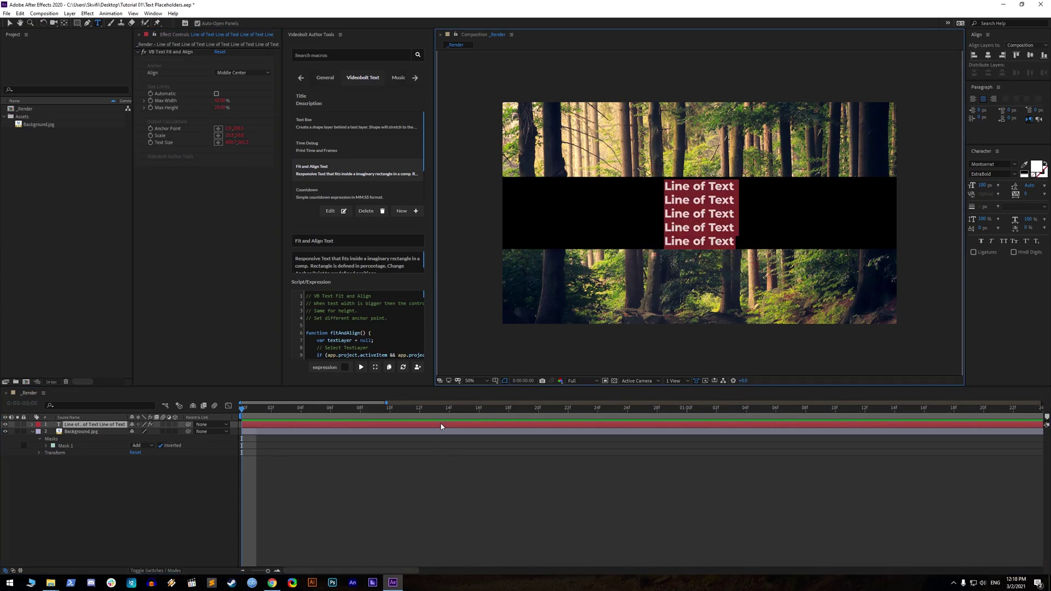
key("ctrl+v")
key("ctrl+v")
key("ctrl+v")
key("ctrl+v")
key("ctrl+v")
key("Return")
key("ctrl+v")
key("Return")
key("ctrl+v")
key("Return")
key("ctrl+v")
key("Return")
key("ctrl+v")
key("Return")
key("ctrl+v")
key("Return")
key("ctrl+v")
key("Return")
key("ctrl+v")
key("Return")
key("ctrl+v")
key("Return")
key("ctrl+v")
key("Return")
key("ctrl+v")
key("Return")
key("ctrl+v")
key("Return")
key("ctrl+v")
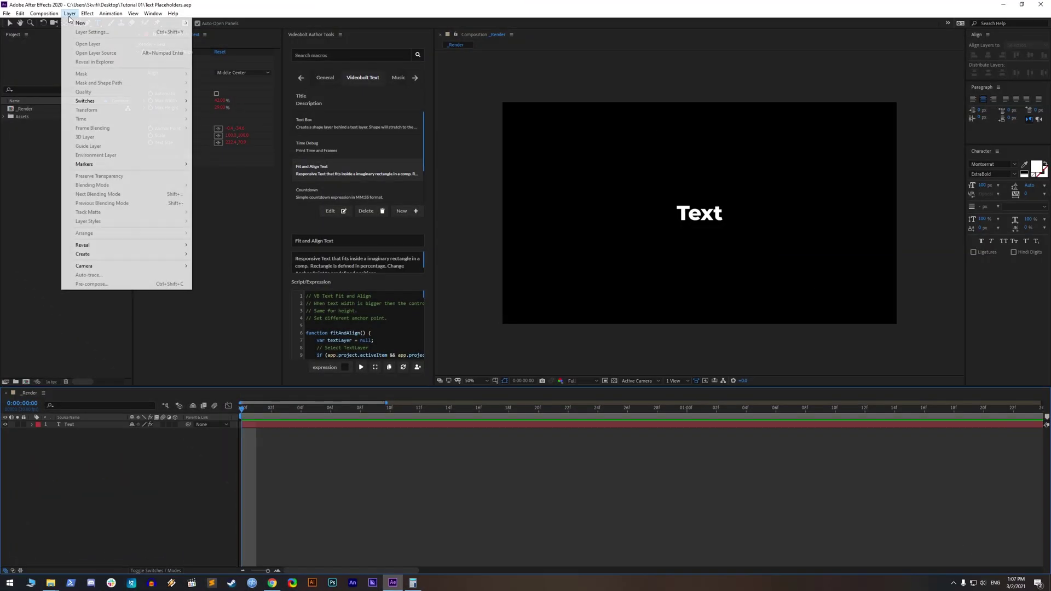
- Create a red solid at composition size and place it beneath the Text layer
mouse_move(82, 25)
left_click(228, 32)
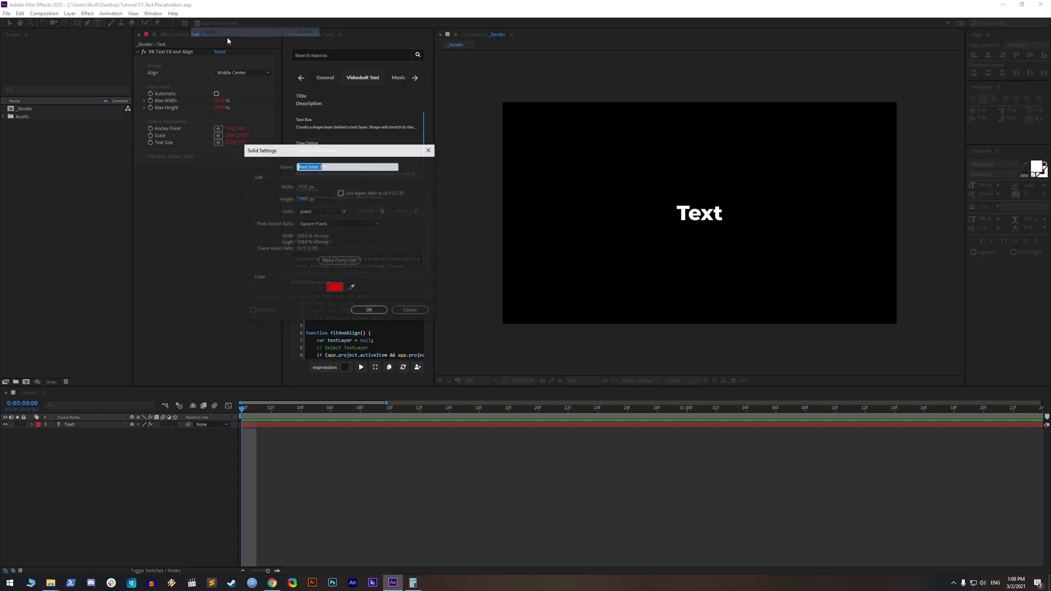
left_click(350, 261)
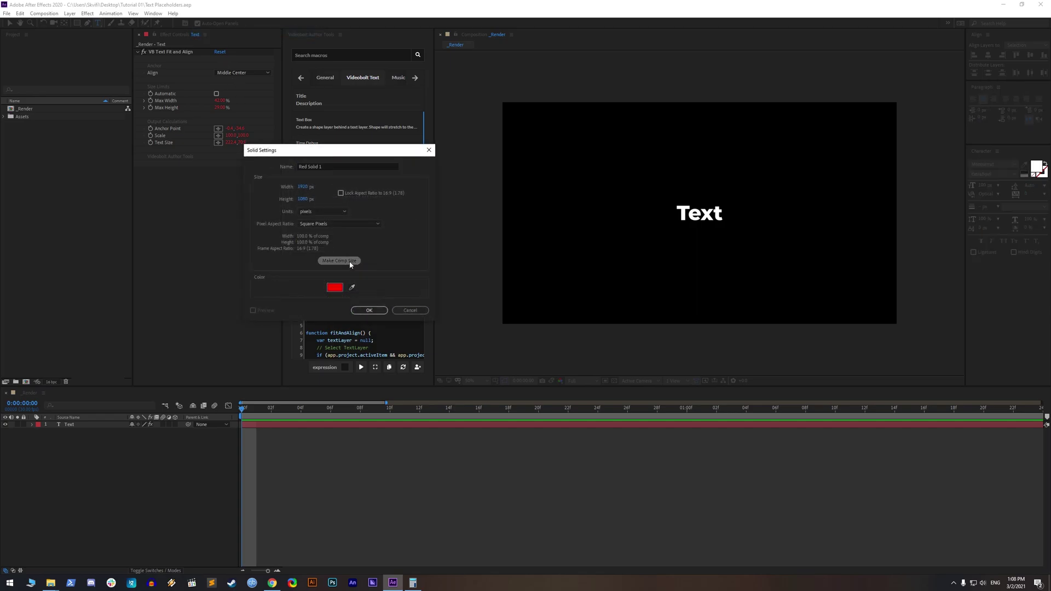
left_click(368, 310)
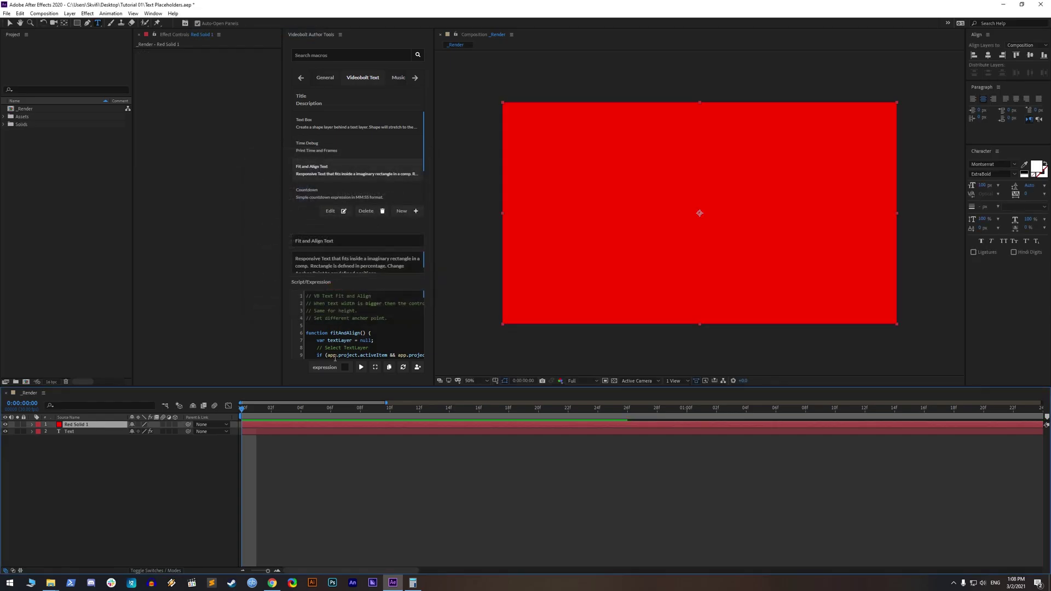
left_click(109, 447)
left_click(82, 425)
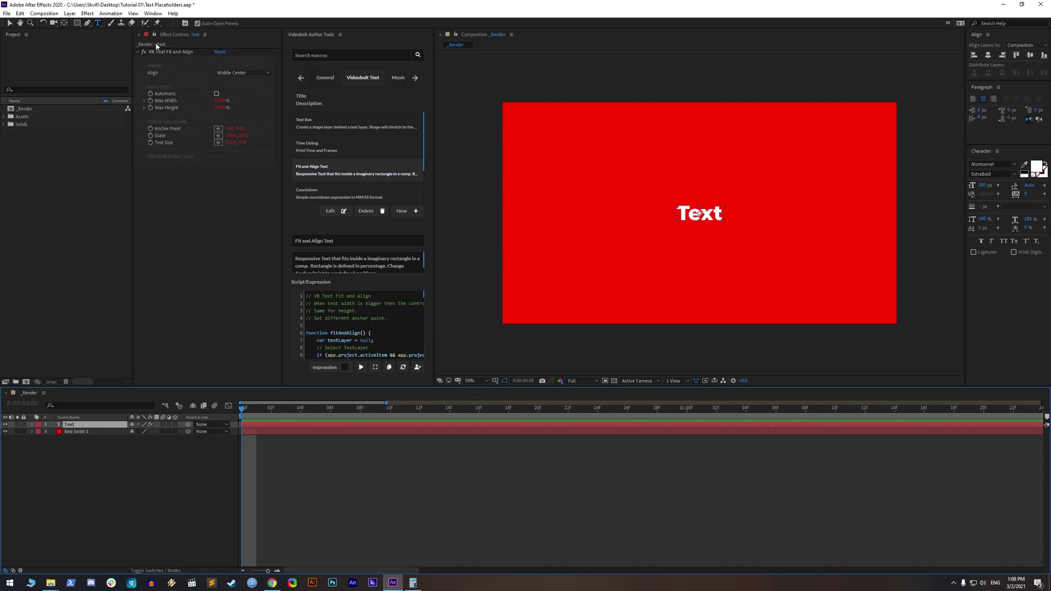
- Keep the Text layer's effect settings displayed and link Red Solid 1's Scale by expression to the effect's Max Width and Max Height
left_click(155, 34)
left_click(85, 433)
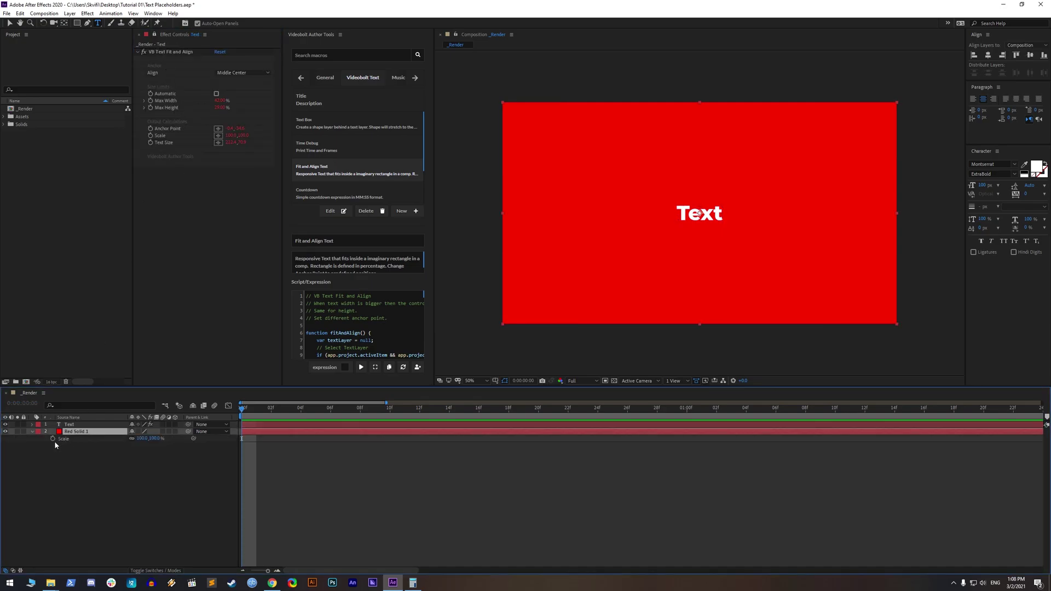
left_click(53, 439, "alt")
type("[,")
key("Left")
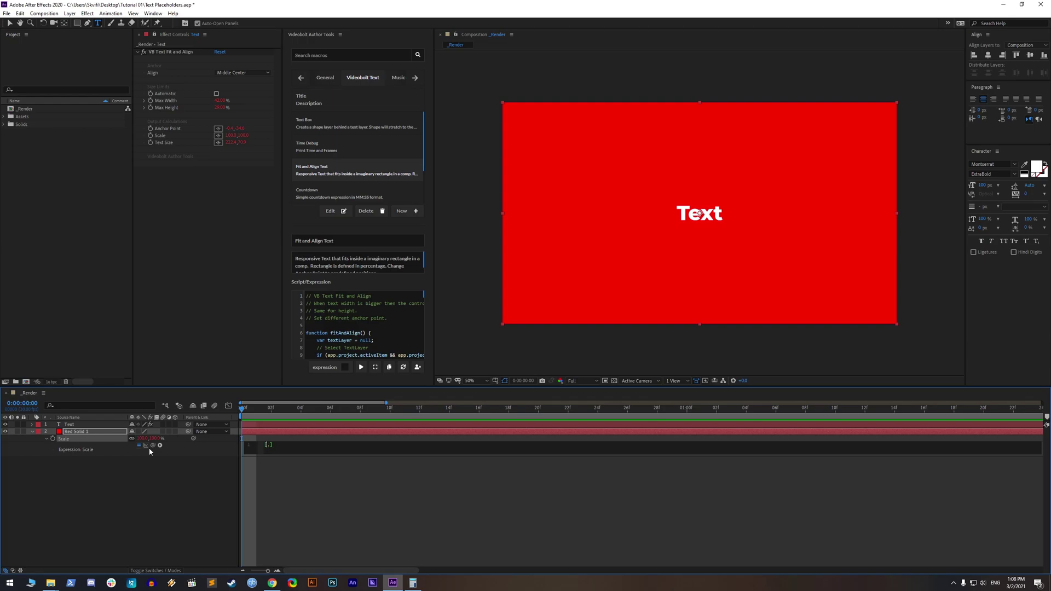
left_click_drag(153, 445, 214, 101)
left_click_drag(154, 445, 219, 108)
left_click(315, 428)
- Repeat the word "Text" along one line to test the width limit, and restore the layer to a single "Text"
double_click(315, 426)
key("ctrl+c")
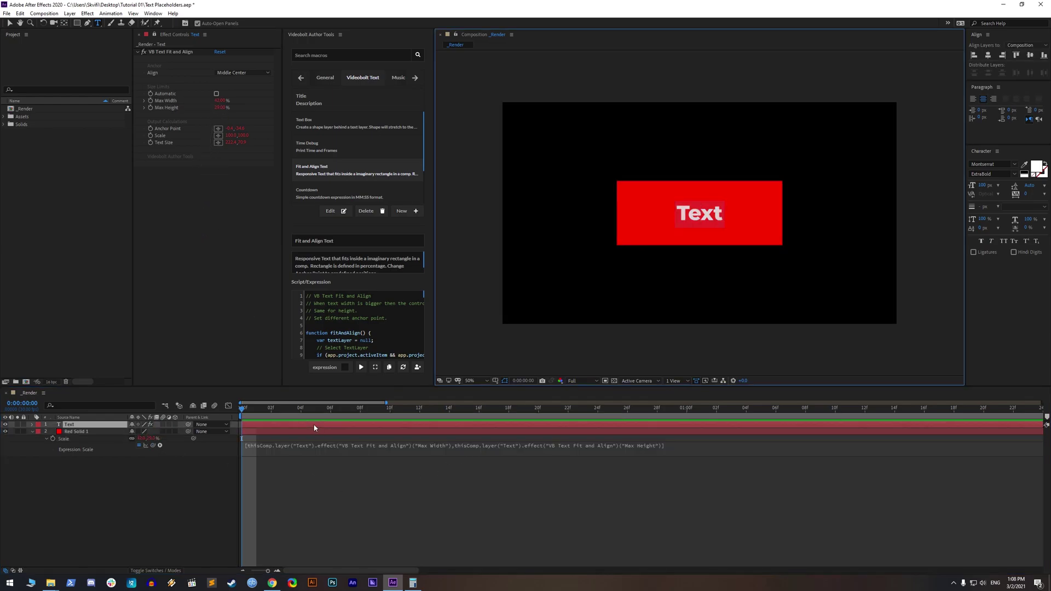
key("ctrl+v")
key("ctrl+v")
key("ctrl+v")
key("ctrl+v")
key("ctrl+v")
key("ctrl+v")
key("ctrl+v")
key("ctrl+v")
key("ctrl+v")
key("ctrl+v")
key("ctrl+a")
key("ctrl+v")
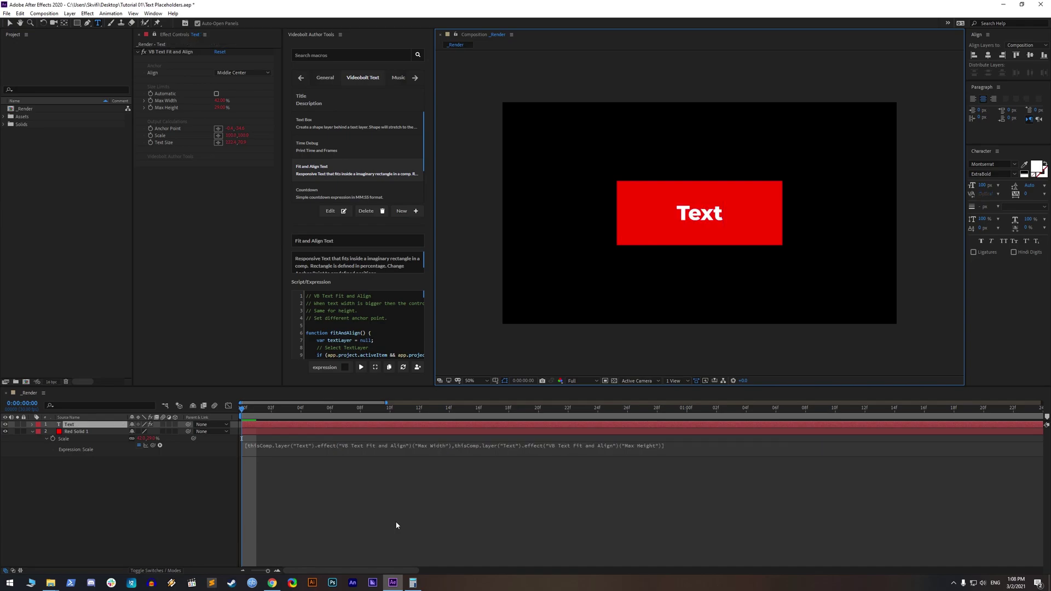
- Stack repeated lines of "Text" inside the red rectangle and adjust the effect's Max Height
key("Return")
key("ctrl+v")
key("Return")
key("ctrl+v")
key("Return")
key("ctrl+v")
key("Return")
key("ctrl+v")
key("Return")
key("ctrl+v")
key("Return")
key("ctrl+v")
key("space")
key("ctrl+v")
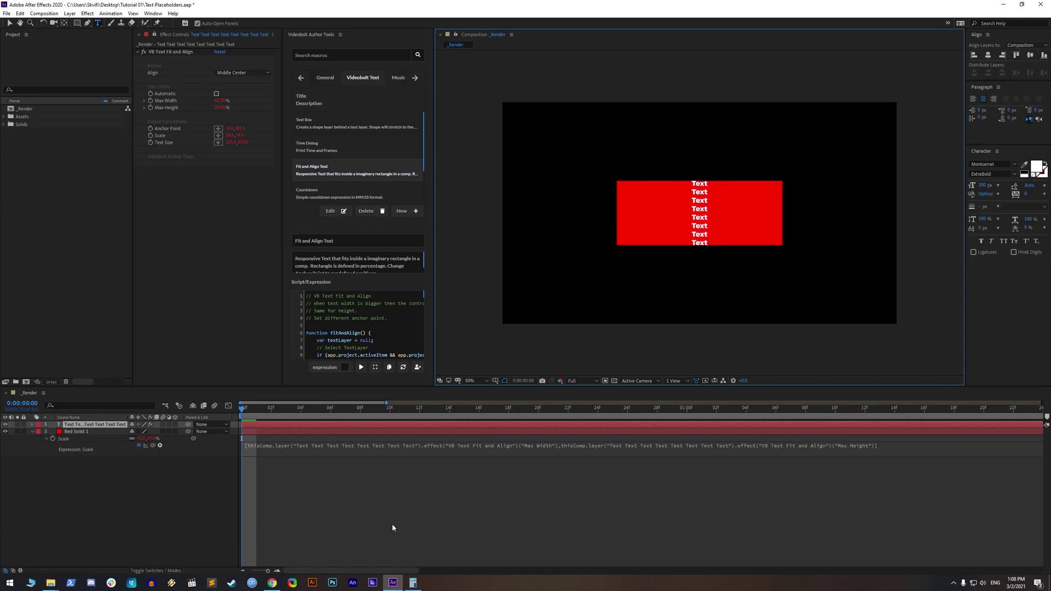
left_click_drag(220, 107, 222, 109)
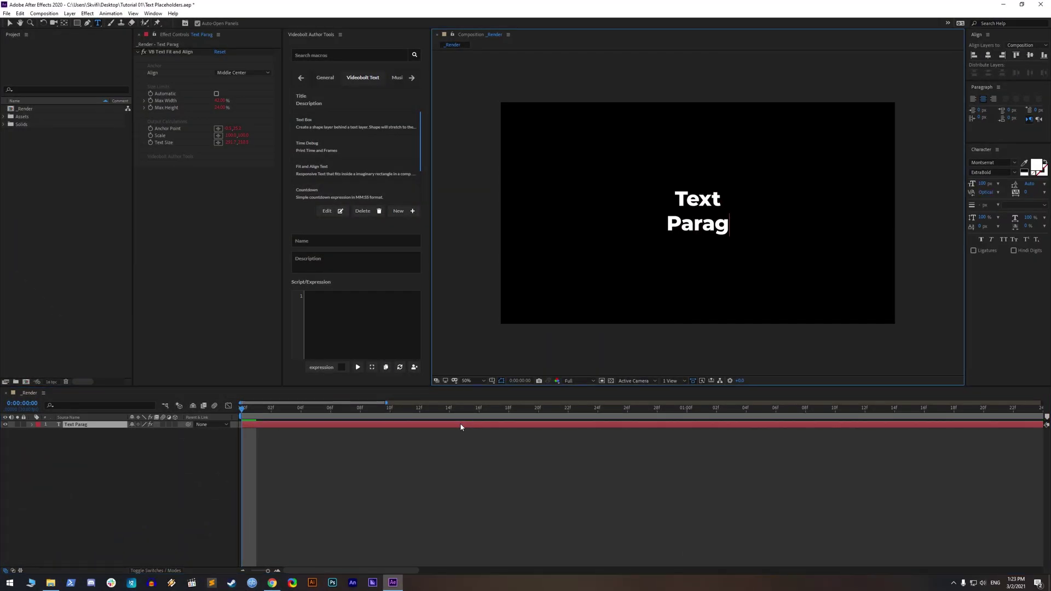
- Complete the two-line text as "Text Paragraph", try left, centre and right paragraph alignment, and leave it left-aligned
type("ph")
left_click(474, 427)
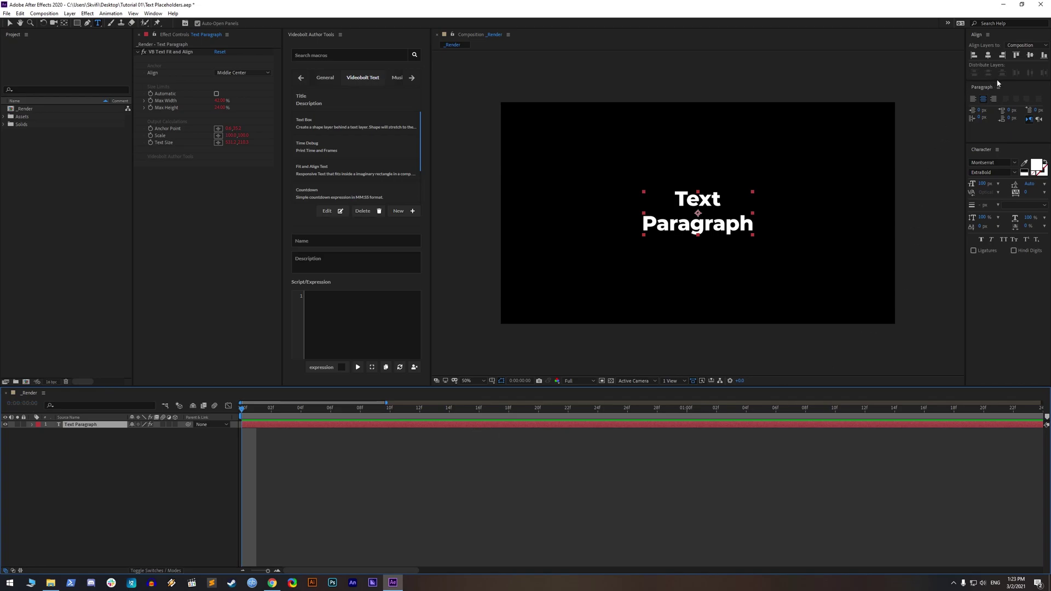
left_click(973, 99)
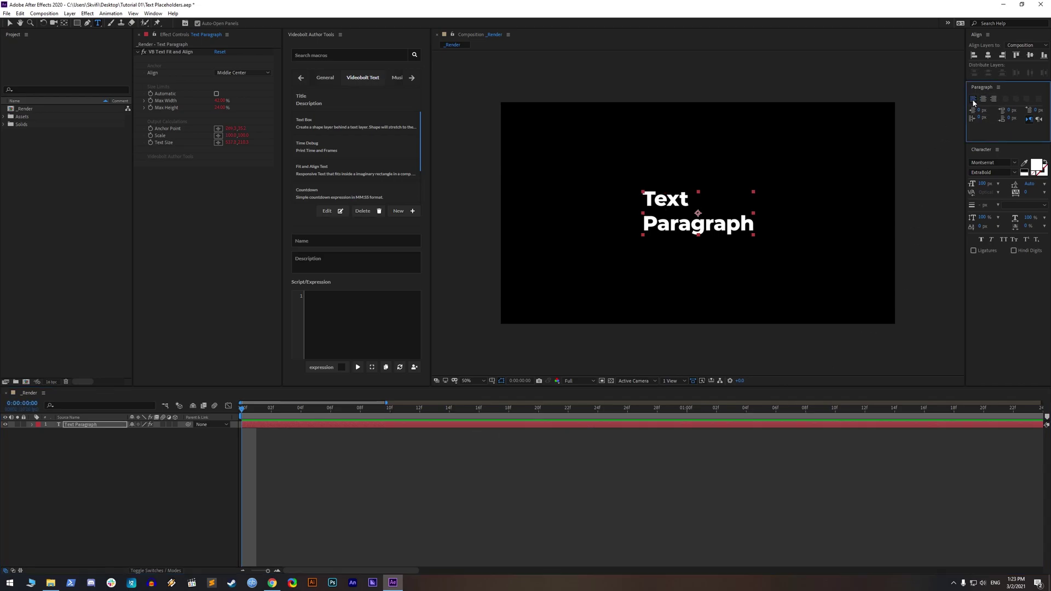
left_click(984, 99)
left_click(994, 99)
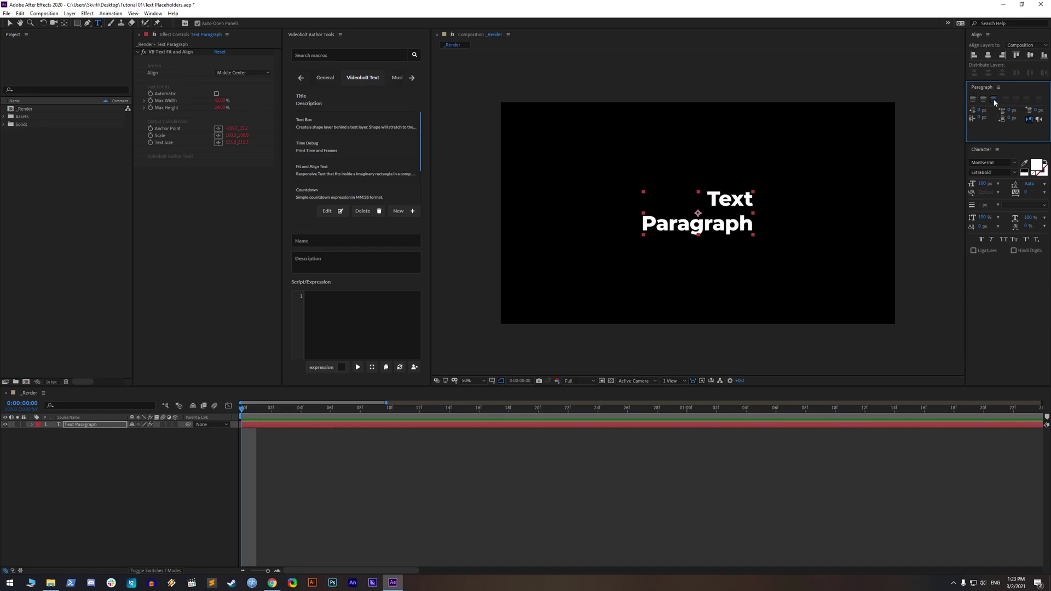
left_click(974, 100)
- Move the text block to the lower-left area of the composition, and try right alignment before undoing it
key("v")
left_click_drag(720, 227, 612, 292)
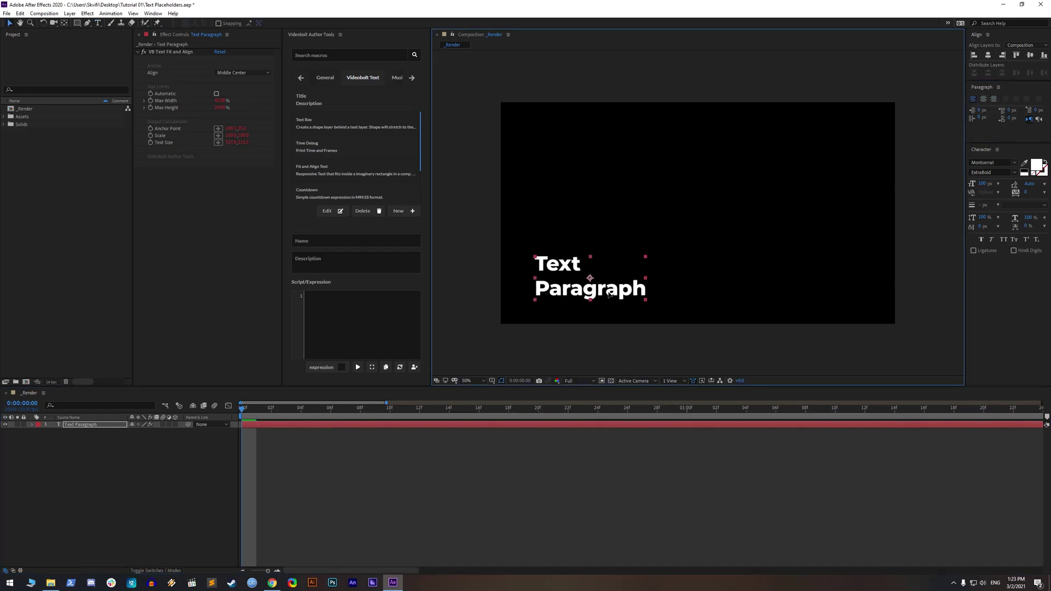
left_click(993, 99)
key("ctrl+z")
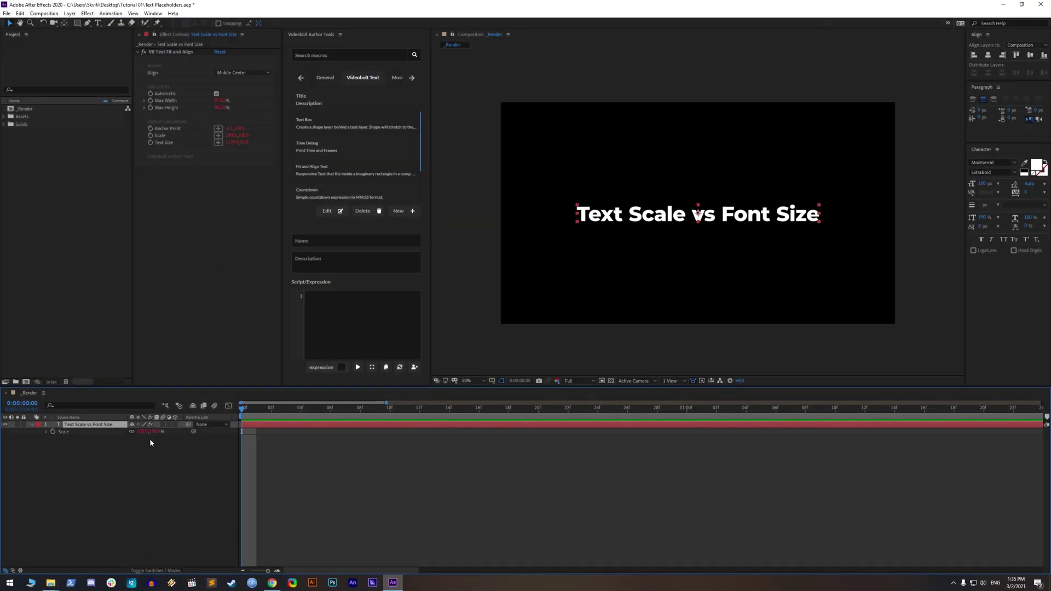
- Try to change the Scale value of the "Text Scale vs Font Size" layer directly
mouse_move(157, 432)
left_mouse_down()
mouse_move(204, 433)
mouse_move(146, 434)
left_mouse_up()
left_click(152, 433)
key("Return")
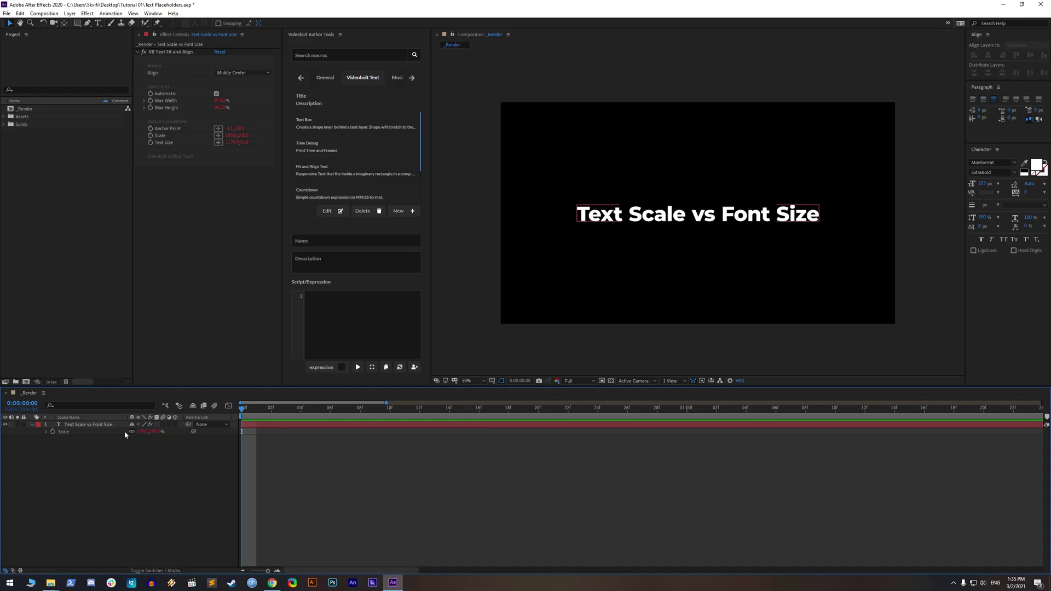
- Increase the text's font size until it nearly spans the composition width, and replace the text with "BIG WORDS"
mouse_move(1004, 191)
left_mouse_down()
mouse_move(1042, 187)
mouse_move(975, 187)
mouse_move(992, 188)
left_mouse_up()
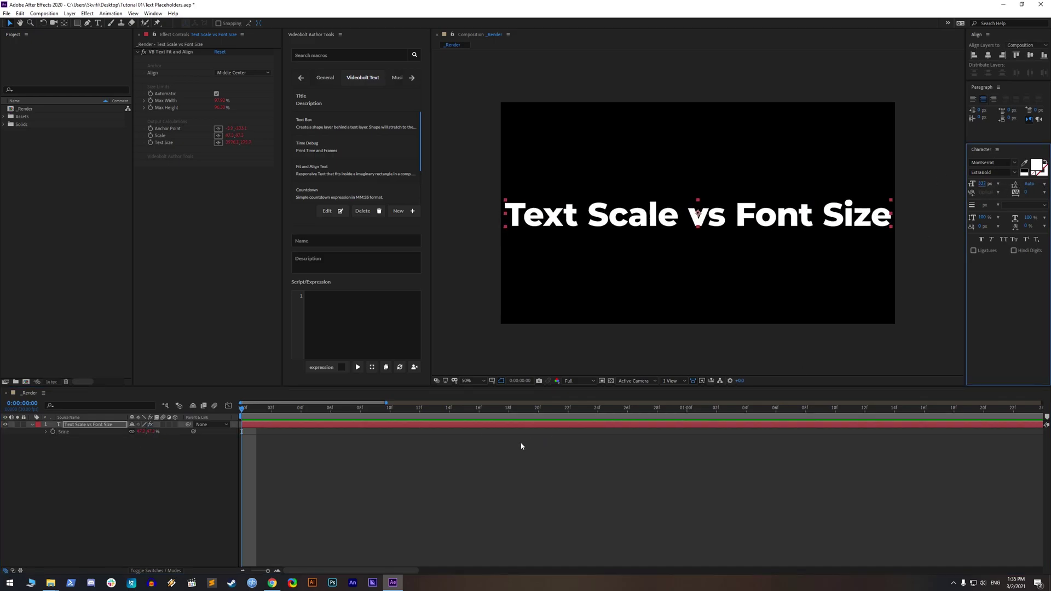
double_click(510, 425)
type("BIG WORDS")
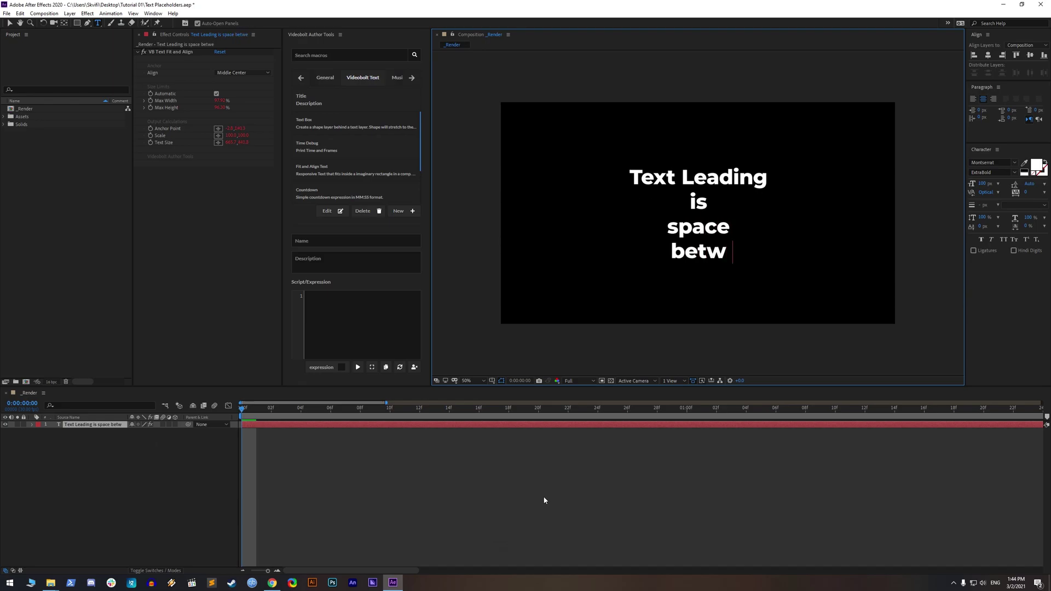
- Complete the text as "Text Leading is space between lines of text" and adjust its leading to change the line spacing
type("een lines of text")
key("Escape")
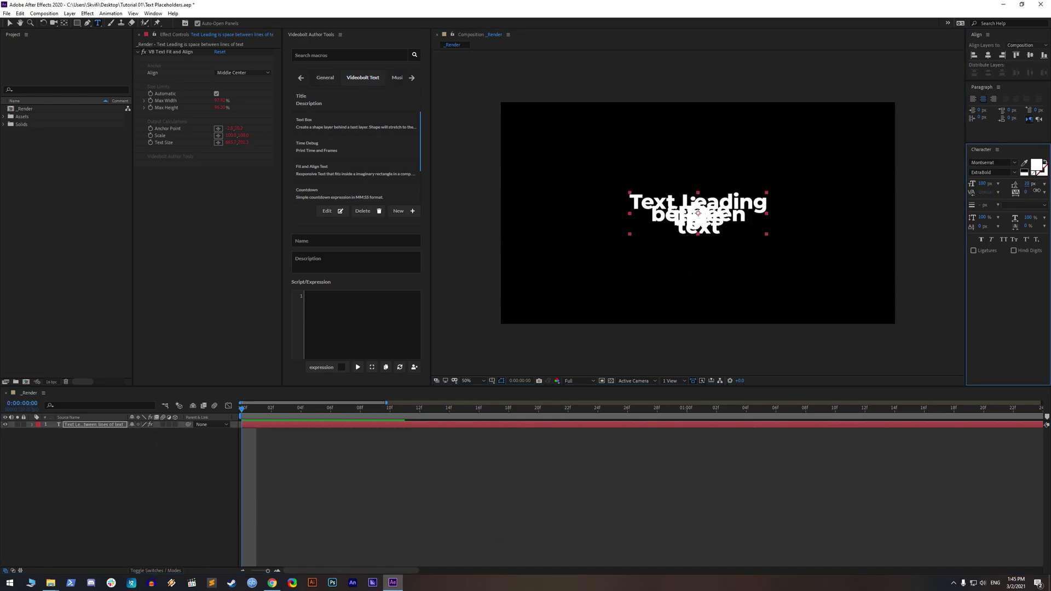
left_click_drag(1037, 190, 1042, 189)
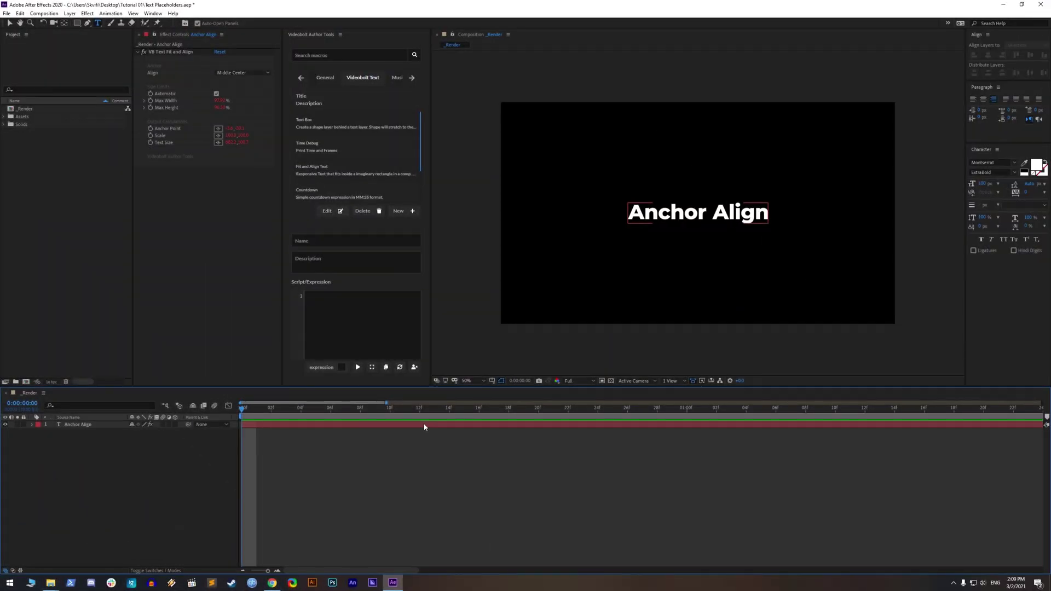
- Replace "Anchor Align" with a vertical column of single "A" lines, and extend the middle line into a long row of A's
left_click(424, 427)
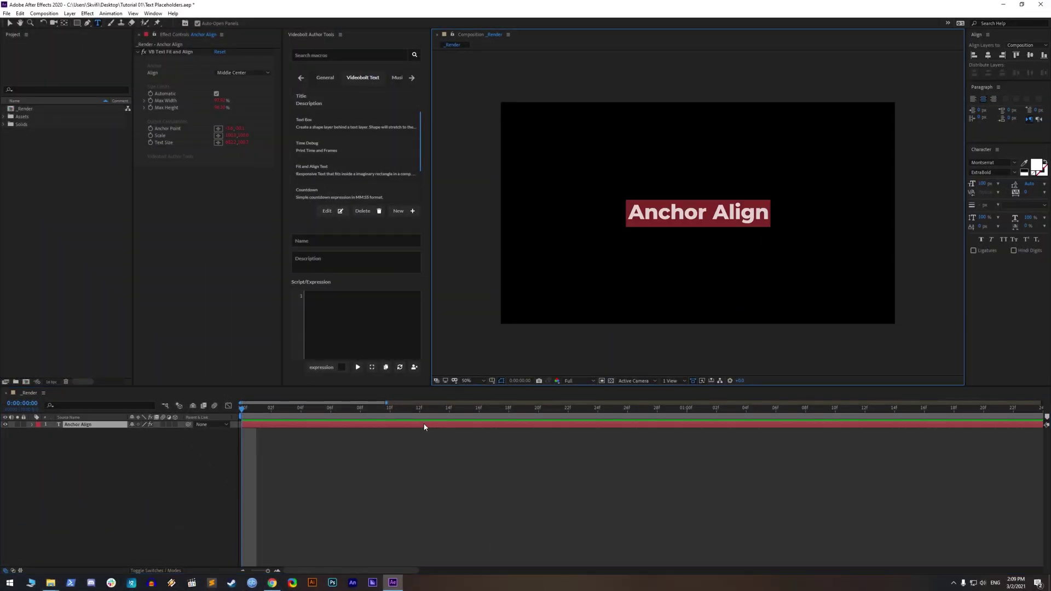
type("A A A A")
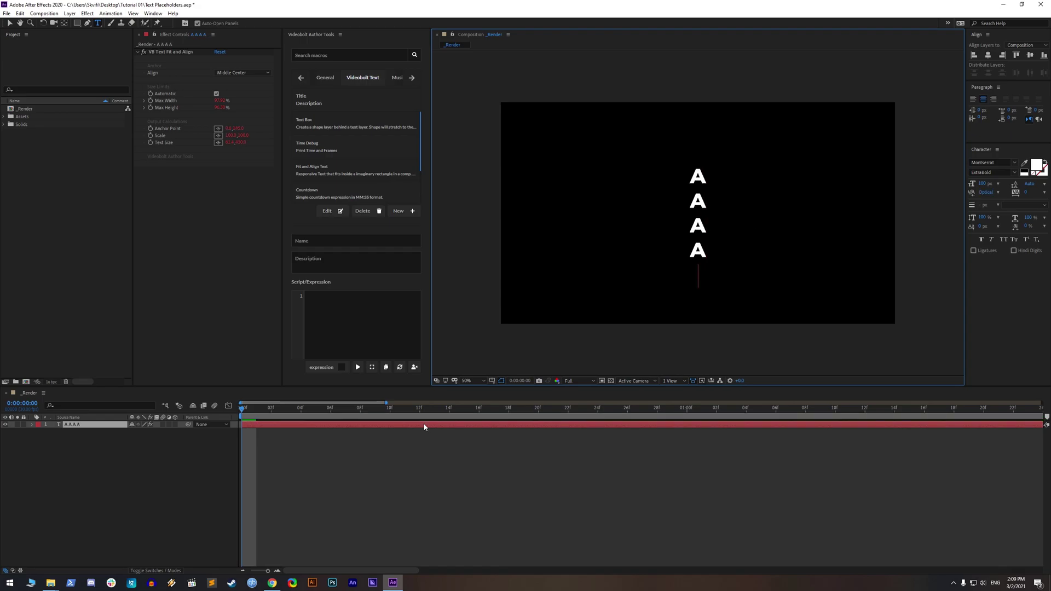
type(" A A A A A A A A A")
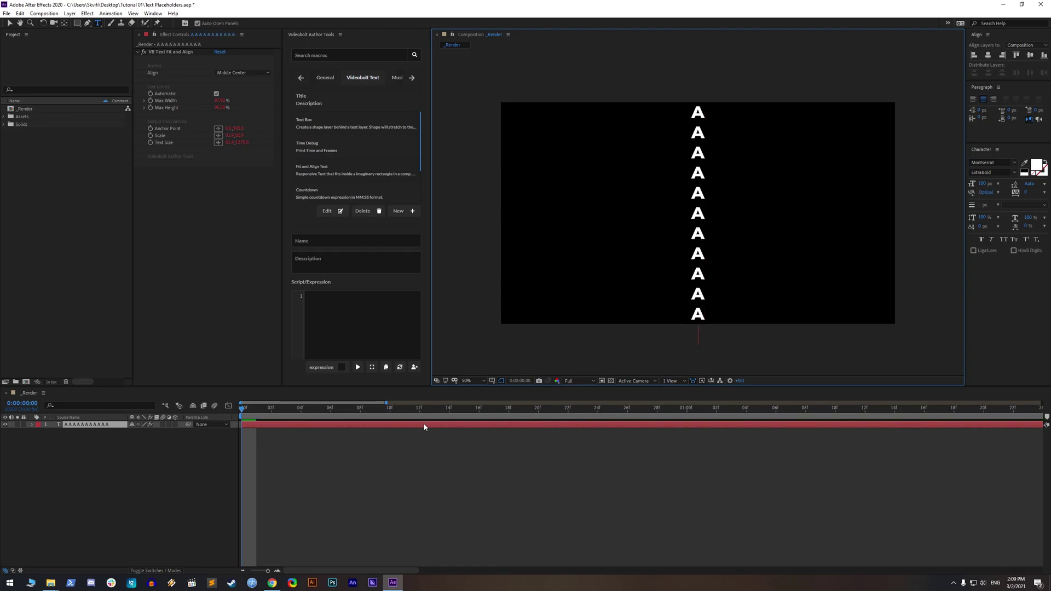
left_click(428, 425)
double_click(434, 427)
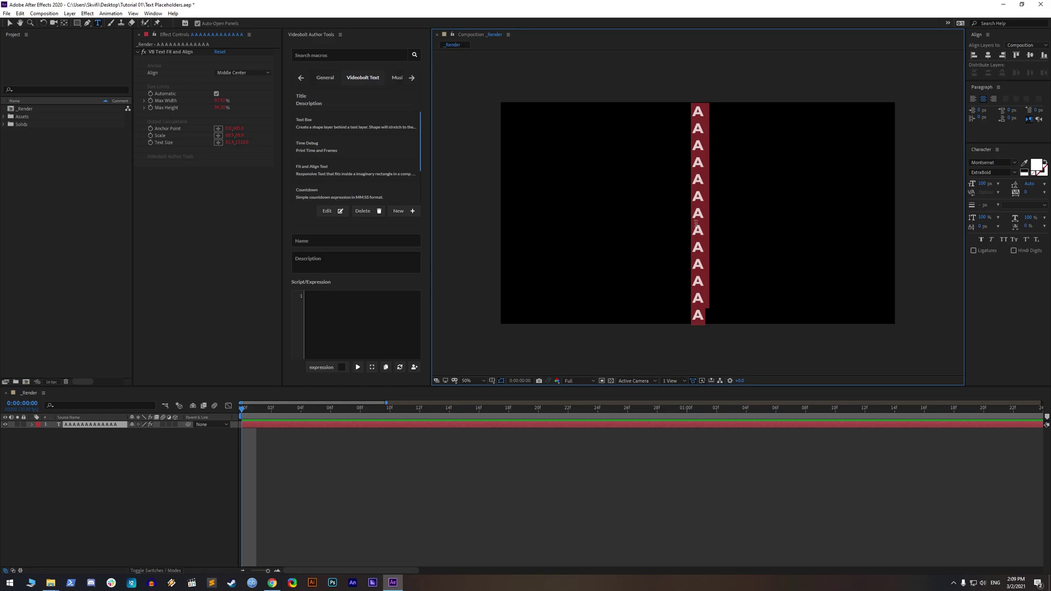
left_click(706, 200)
type("AAAAAAAAAAAAAAAAAAAAAAAAAAAAAAAAAAAAAAAAAAAAA")
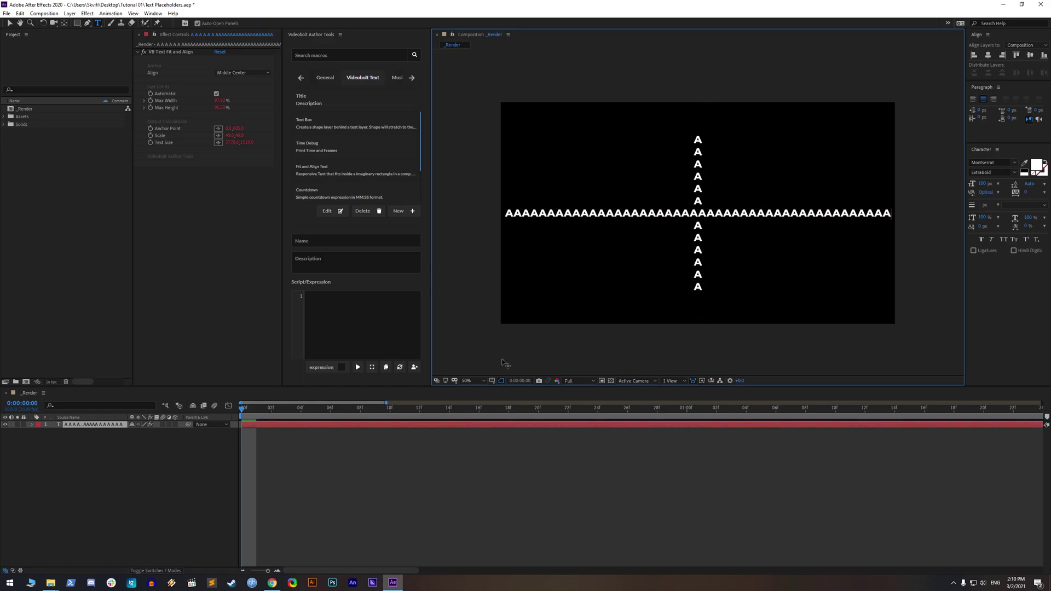
- Set the text layer's VB Text Fit and Align anchor alignment to Bottom Left
left_click(450, 426)
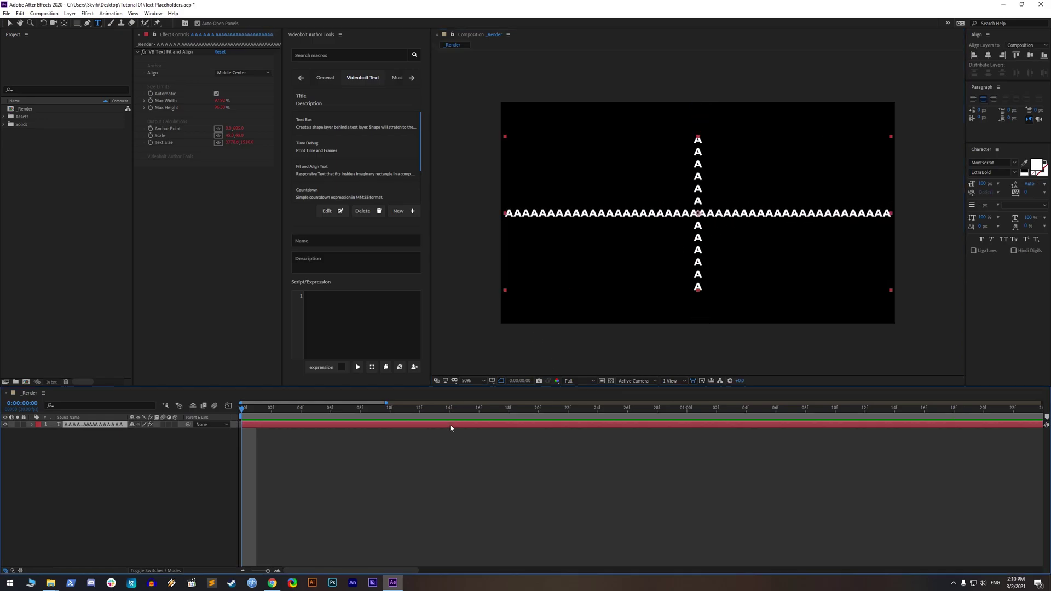
left_click(253, 73)
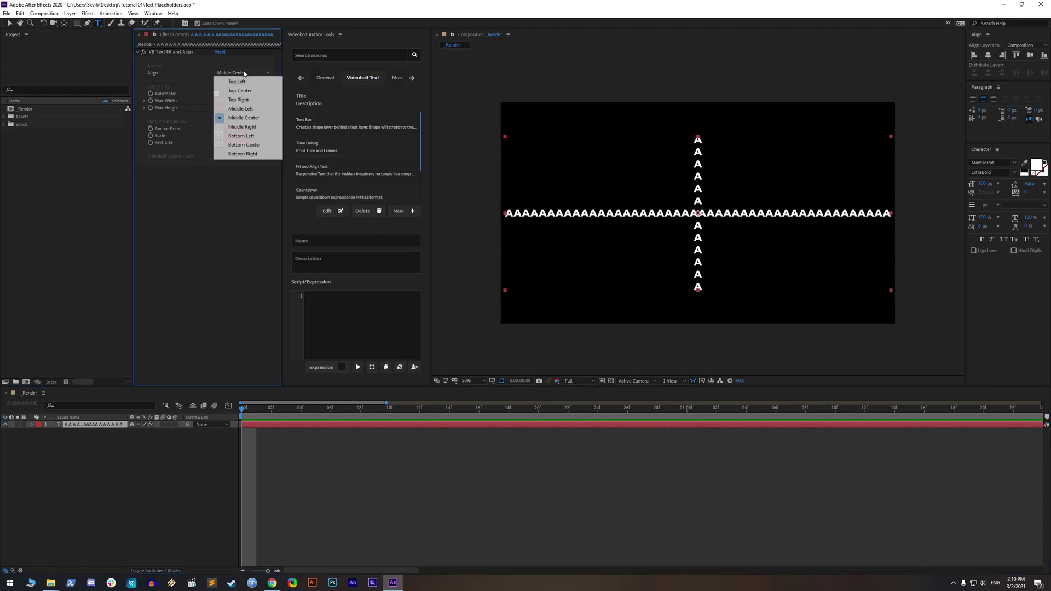
left_click(253, 136)
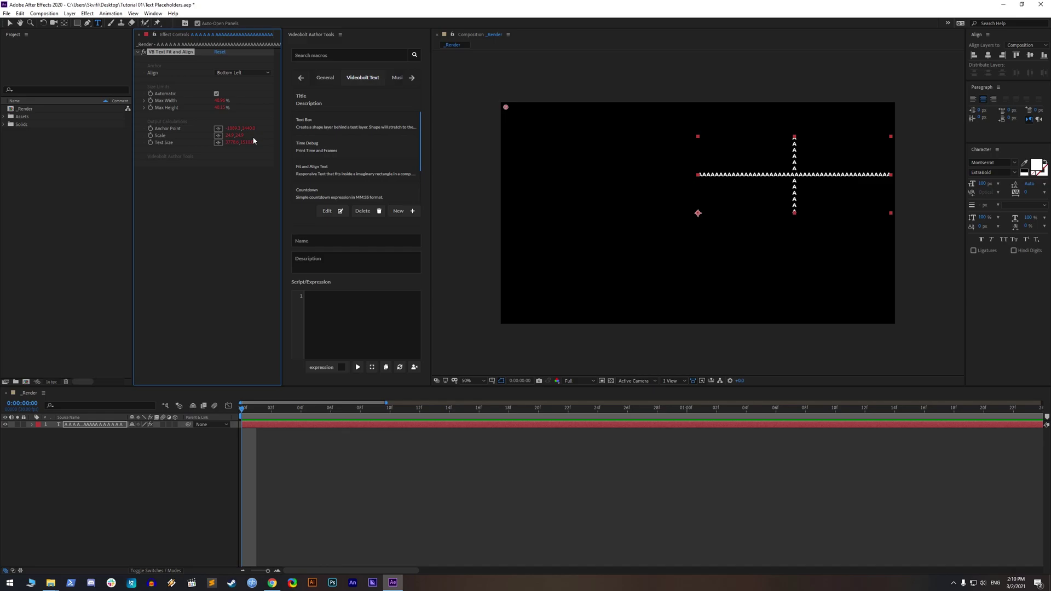
left_click(379, 455)
left_click(386, 425)
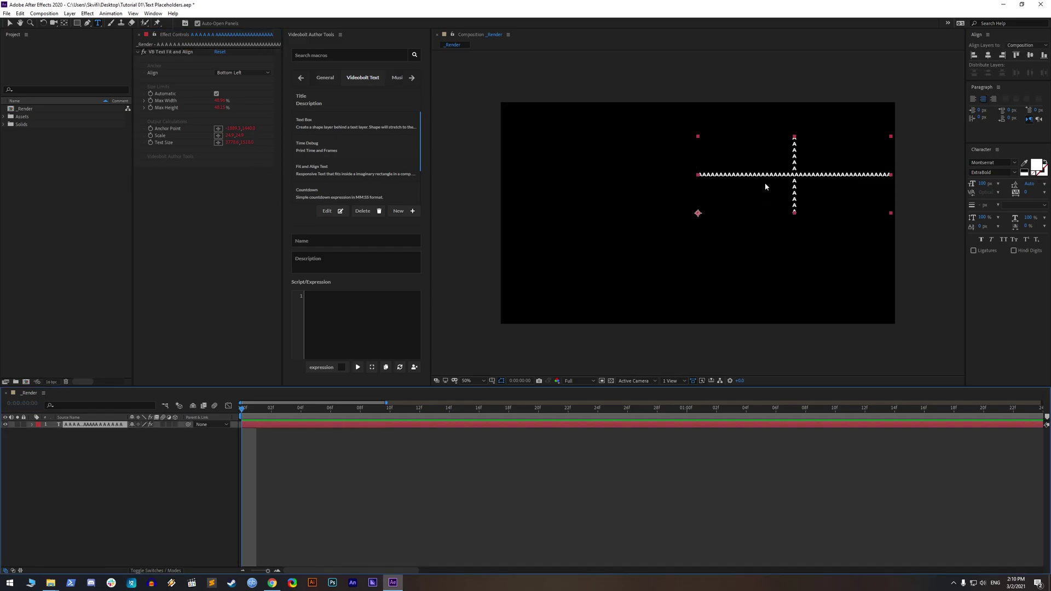
- Move the text layer toward the composition's lower-left corner and replace its text with two lines, "WAWAWA" and "WAWAWAWAWAWA"
key("v")
left_click_drag(765, 186, 607, 277)
double_click(469, 426)
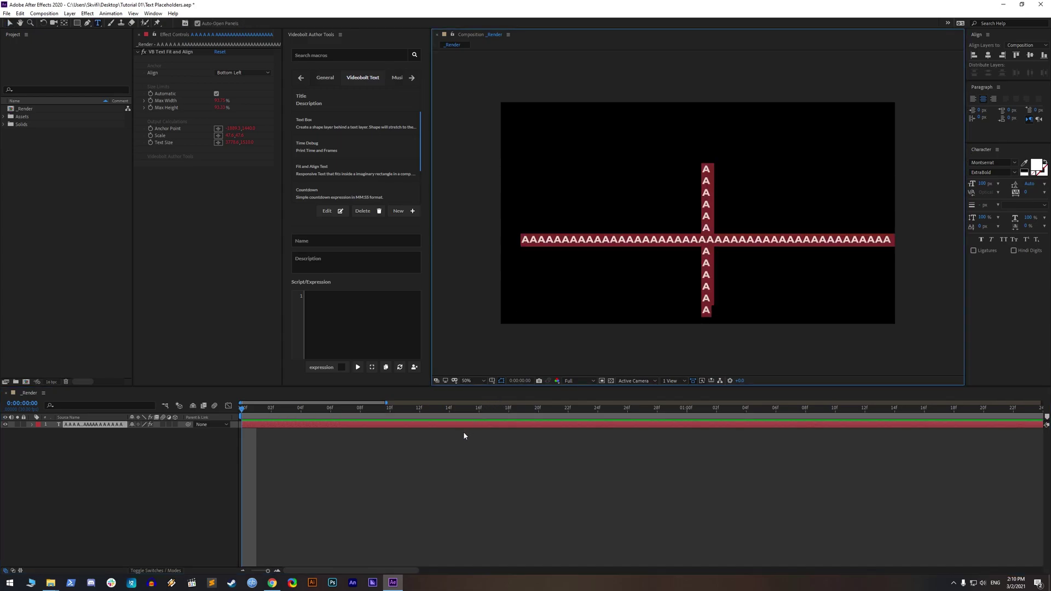
type("WAWAWA")
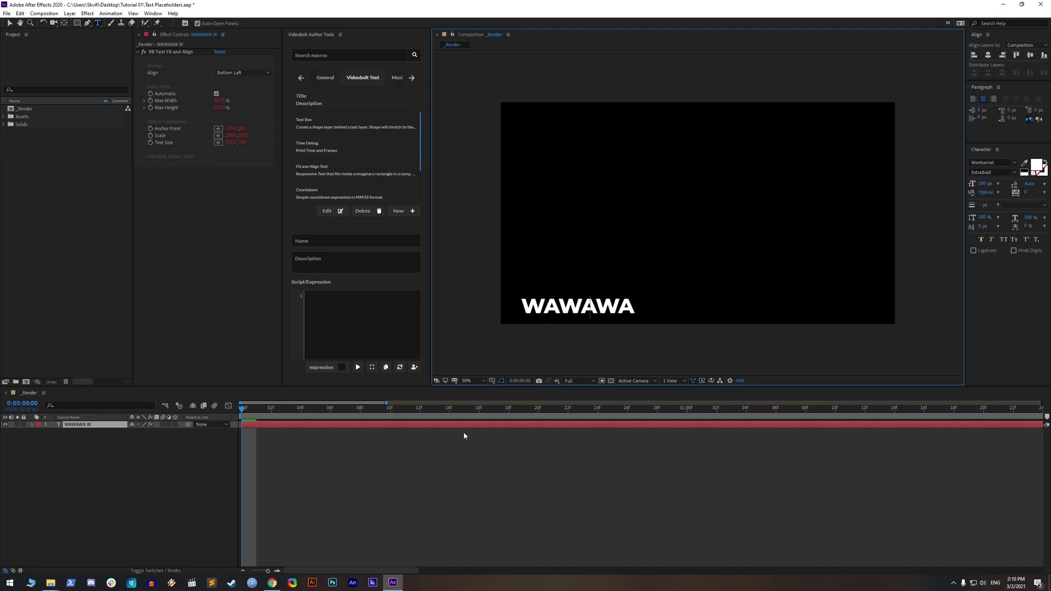
key("Return")
type("WAWAWAWAWAWA")
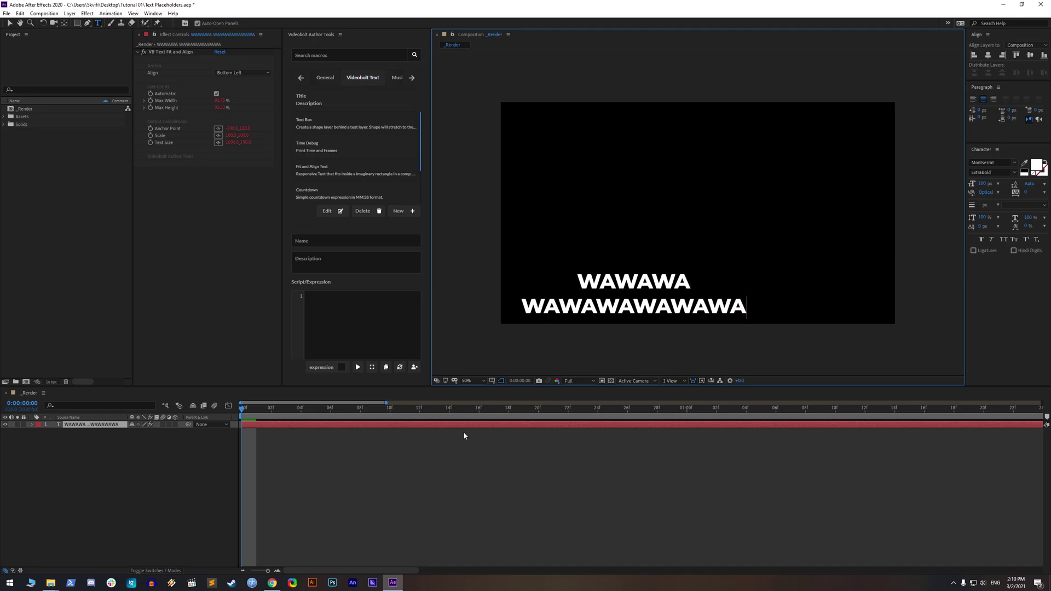
left_click(467, 426)
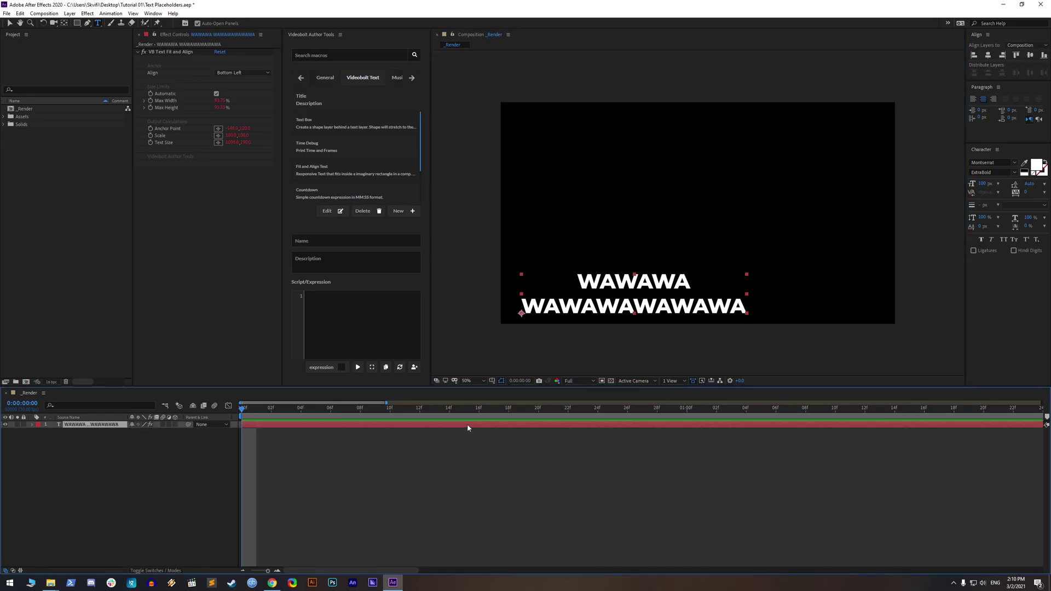
- Try left, center and right paragraph alignment on the two-line text, finishing with left alignment
left_click(974, 100)
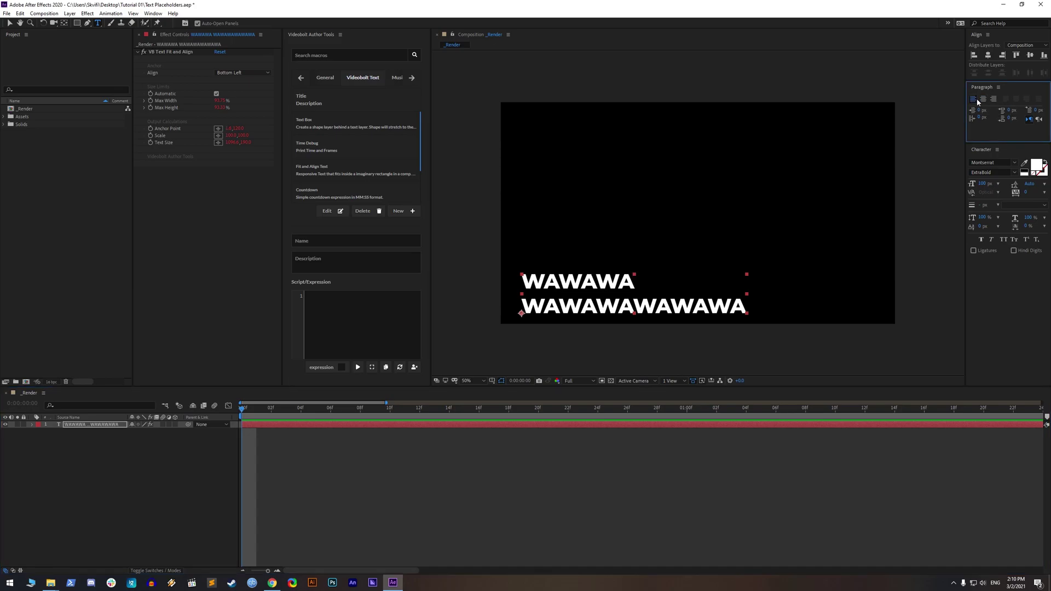
left_click(984, 100)
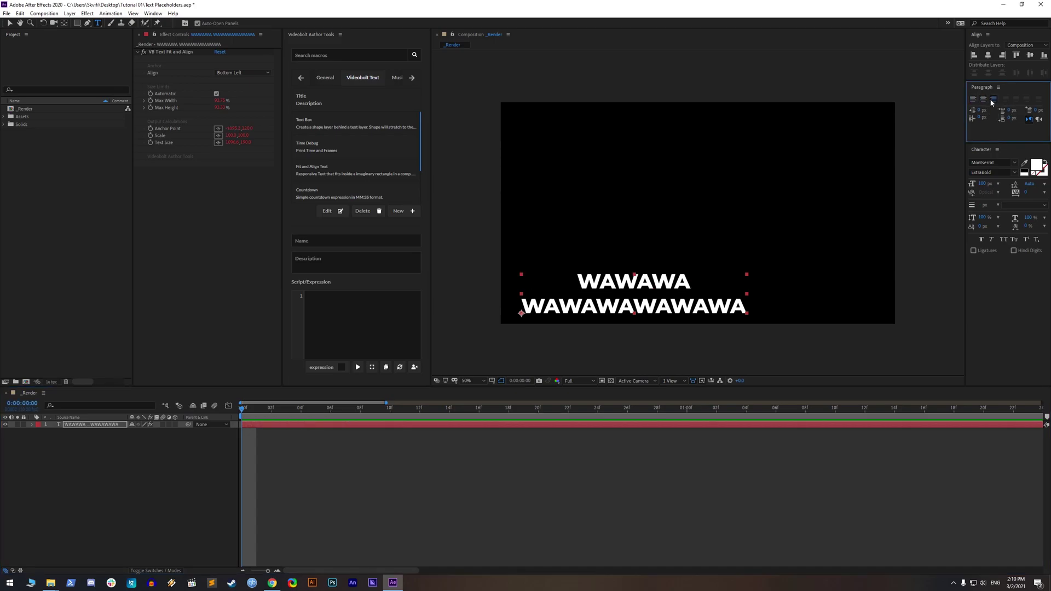
left_click(993, 100)
left_click(974, 100)
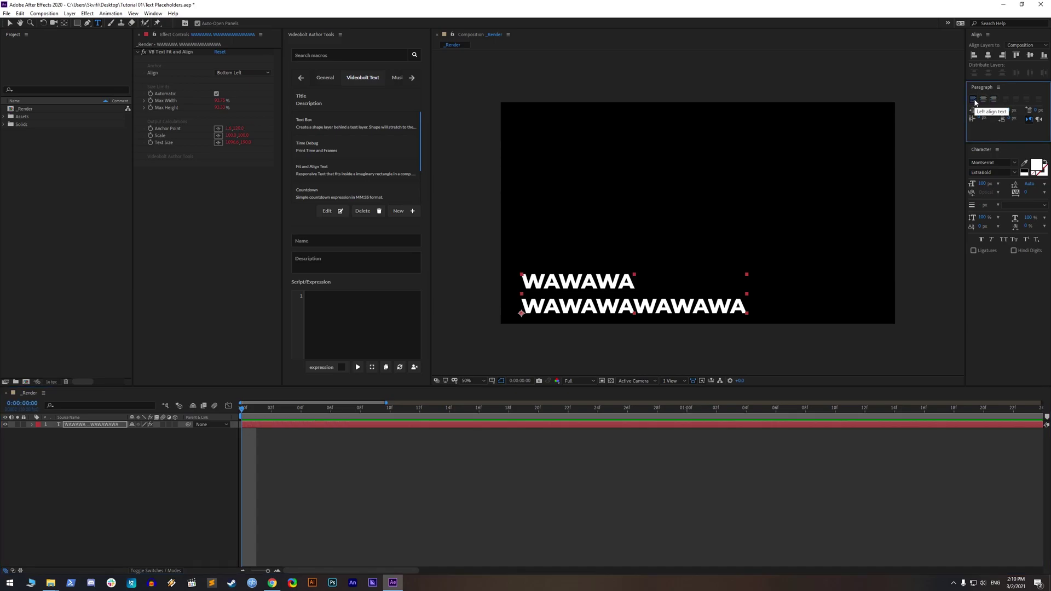
- Turn off Automatic in the text layer's VB Text Fit and Align and reduce the Max Width and Max Height limits
left_click(391, 439)
left_click(399, 424)
left_click(217, 93)
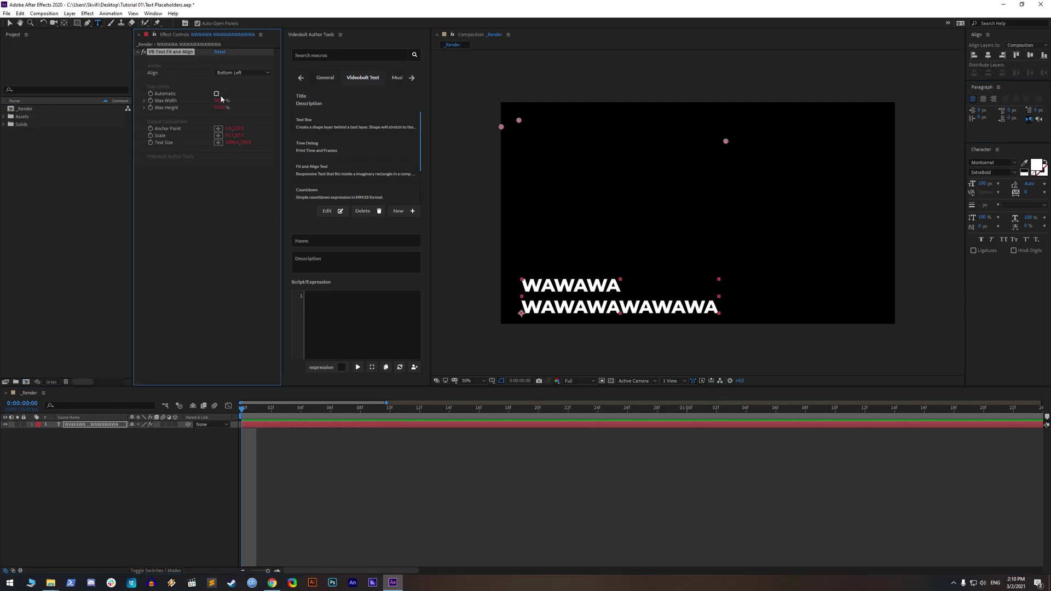
left_click_drag(225, 101, 214, 108)
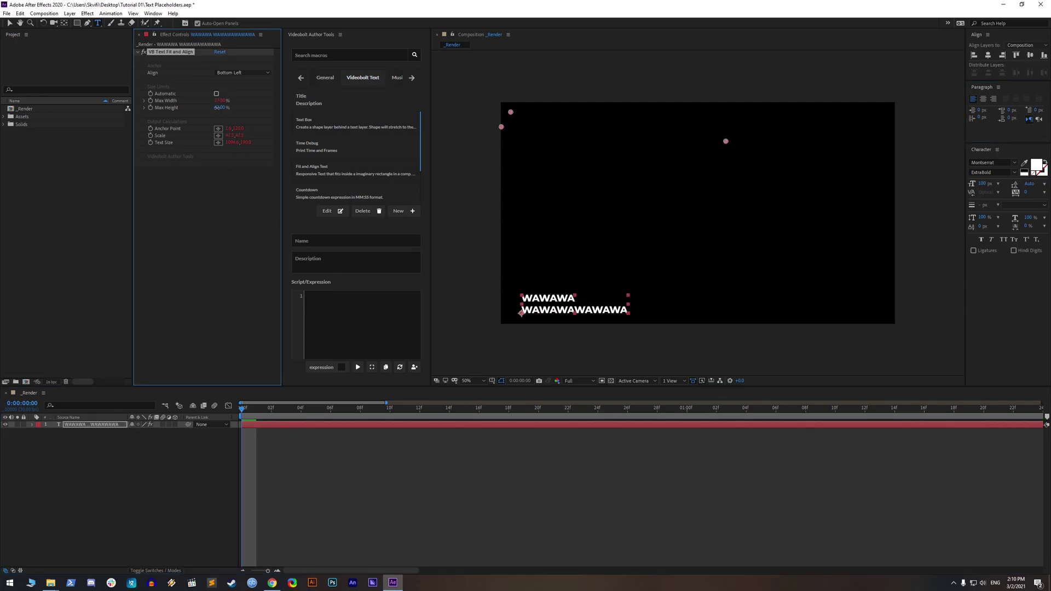
left_click(387, 427)
- Change the text layer's VB Text Fit and Align anchor alignment to Top Right
left_click(243, 73)
left_click(237, 99)
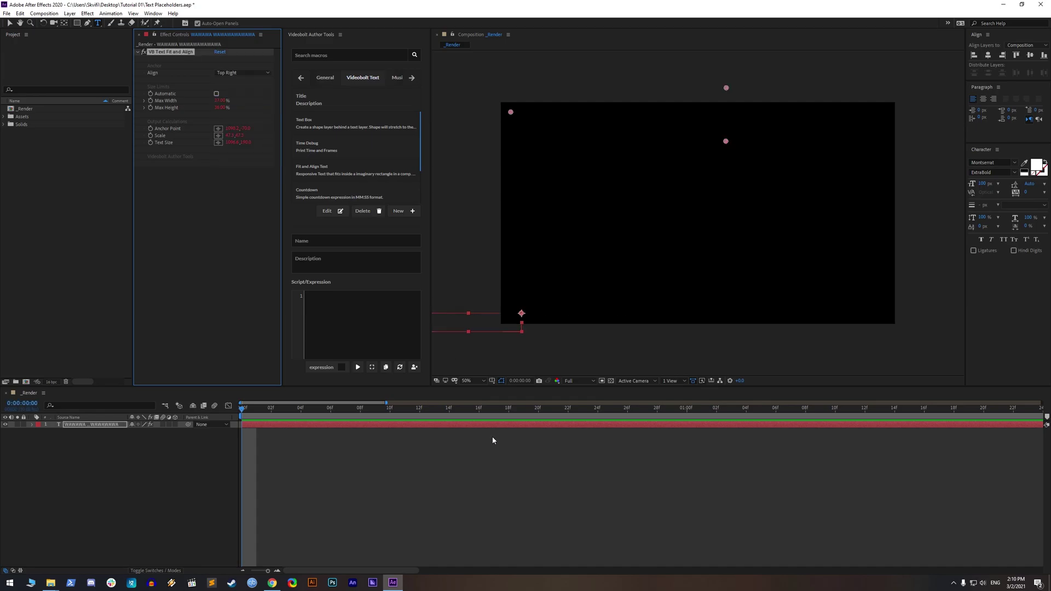
key("v")
left_click(540, 444)
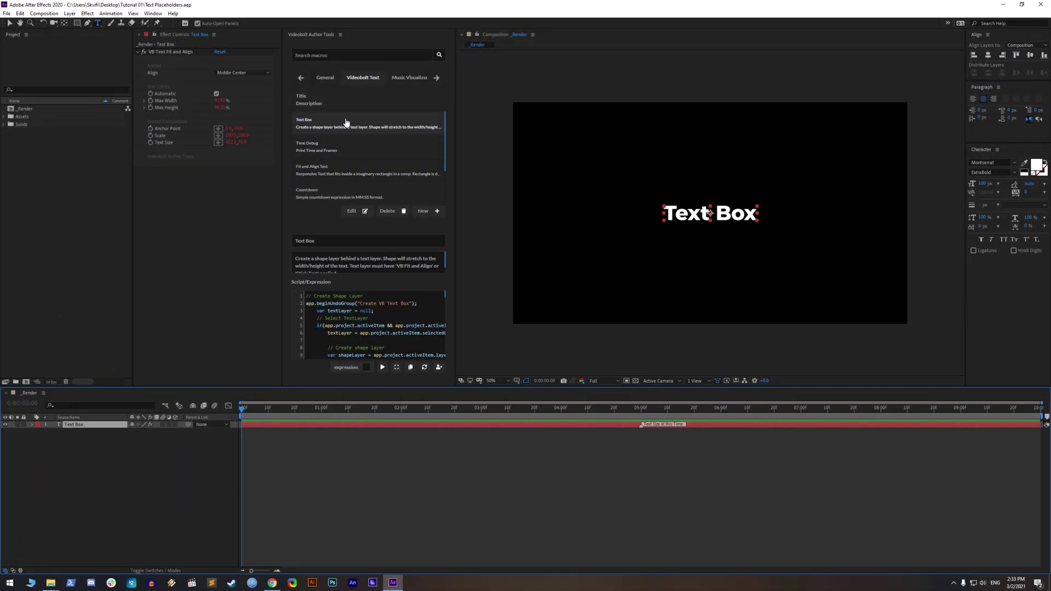
- Run the Text Box macro on the text layer and change its text to "Auto Text Box"
left_click(386, 368)
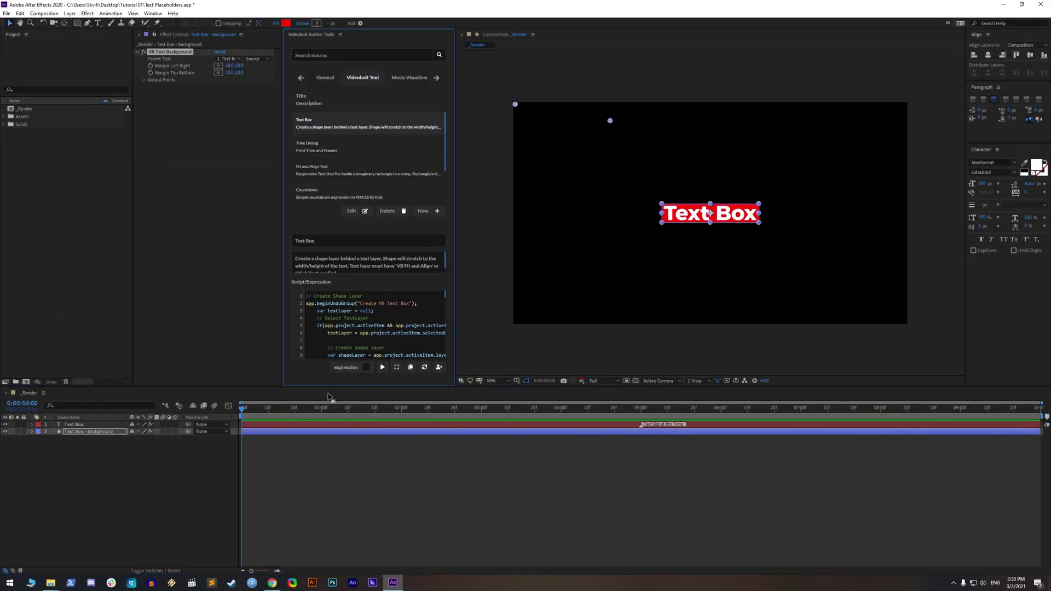
double_click(93, 425)
type("Auto Text Box")
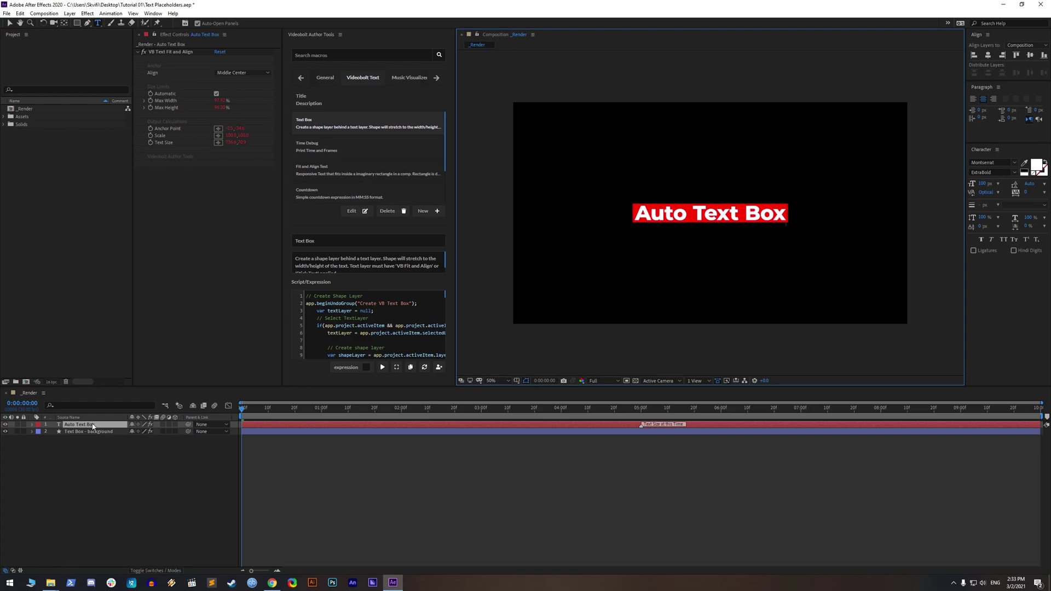
- Set the text box background's Left Right and Top Bottom margins to 50, 50
left_click(92, 432)
left_click_drag(214, 67, 273, 66)
left_click_drag(239, 65, 297, 66)
mouse_move(238, 73)
left_mouse_down()
mouse_move(269, 72)
mouse_move(250, 73)
left_mouse_up()
left_click_drag(229, 72, 230, 71)
left_click(134, 454)
- Increase the roundness of the background's Rectangle Path 1 until the box has fully rounded ends
left_click(38, 439)
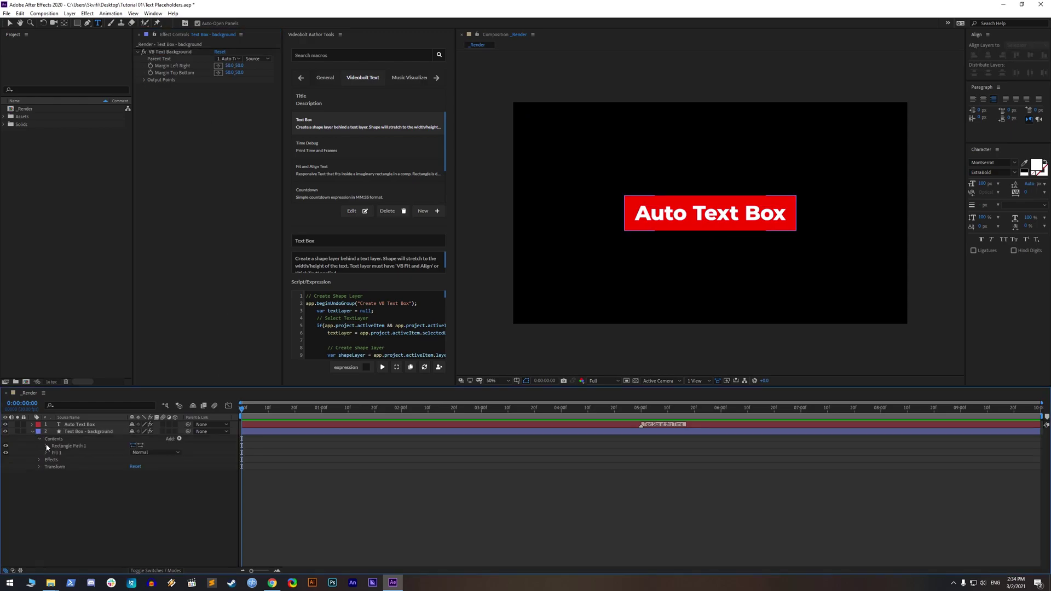
left_click(46, 445)
left_click_drag(135, 467, 175, 462)
left_click(127, 498)
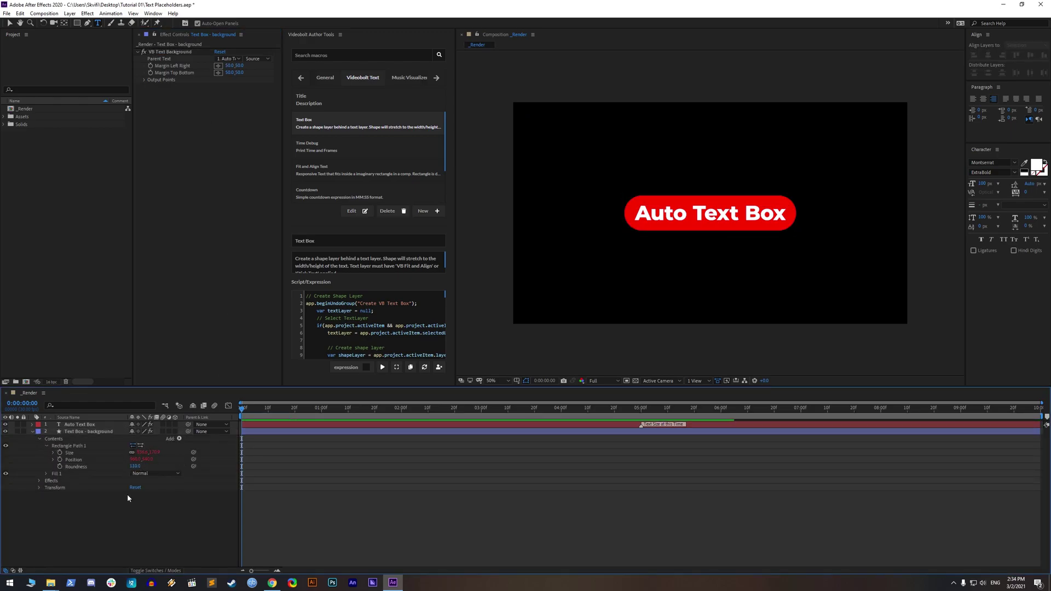
- Delete Fill 1 from the text box background and add a stroke to its contents instead
left_click(72, 474)
key("Delete")
left_click(180, 439)
left_click(198, 320)
left_click(46, 474)
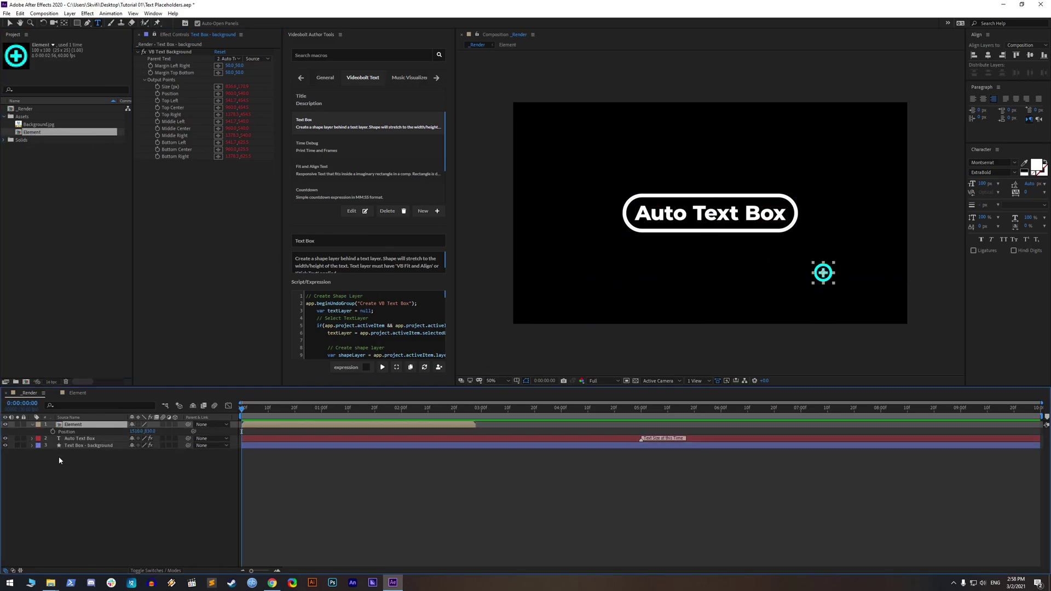
- Add a position expression to the Element layer with m=100, offsetting both coordinates by m from the background's Bottom Right output point
left_click(52, 432, "alt")
type("m=100;")
key("Return")
type("[m+,];")
left_click_drag(153, 439, 232, 156)
type("m+")
left_click_drag(153, 438, 246, 156)
left_click(185, 499)
- Test the linked element by changing the box text to "aaaaaaaa", and replace it with "Effects"
double_click(88, 454)
type("aaaaaaaa")
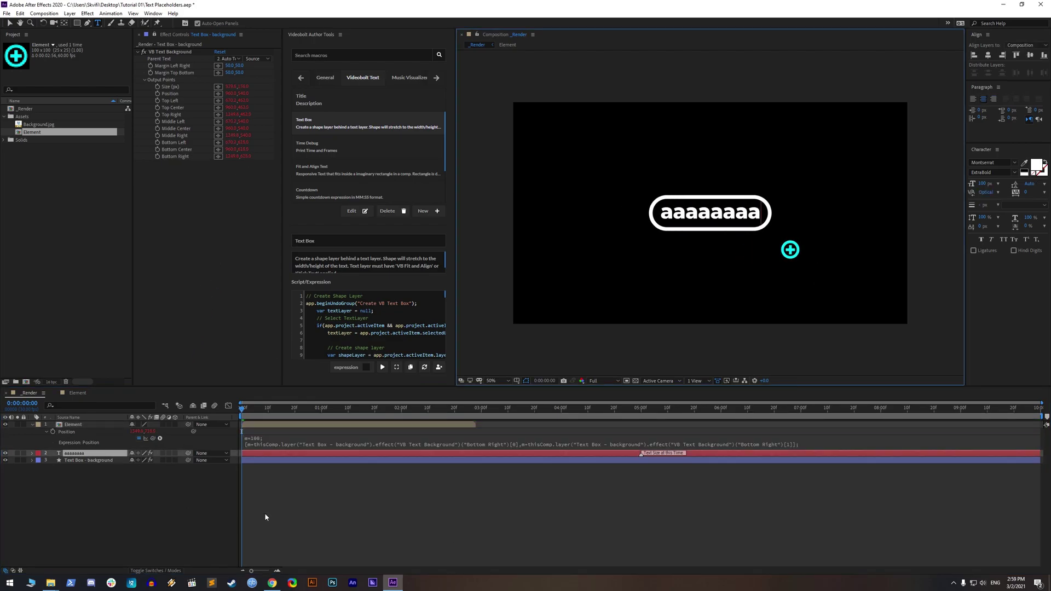
type("a a a a a aEffects")
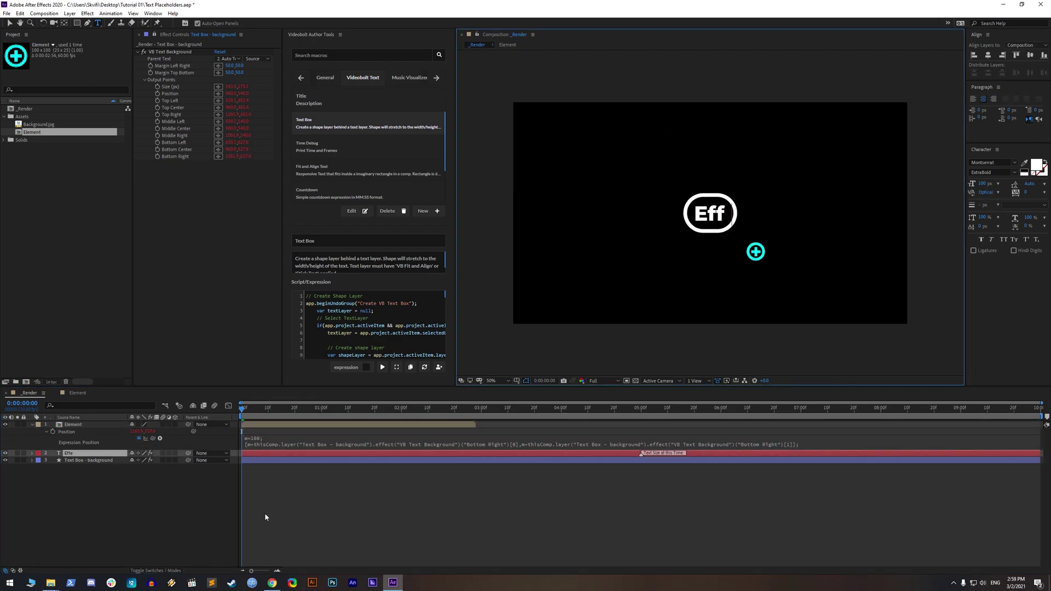
left_click(122, 519)
- Apply the CC Composite and Roughen Edges effects to the text box background layer
left_click(93, 461)
key("ctrl+space")
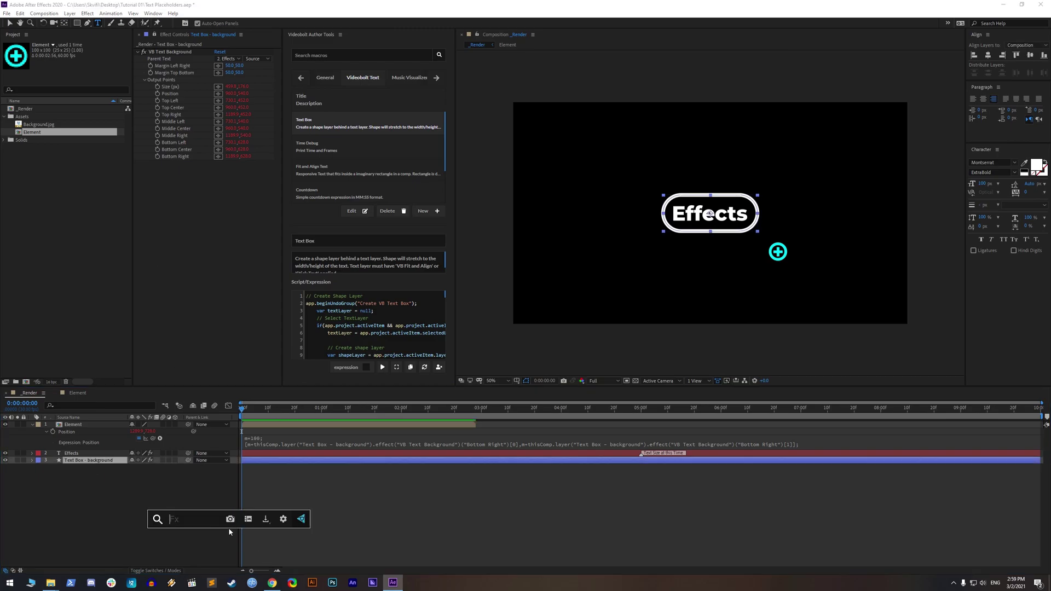
type("cc comp")
key("Return")
key("ctrl+space")
type("rough")
key("Return")
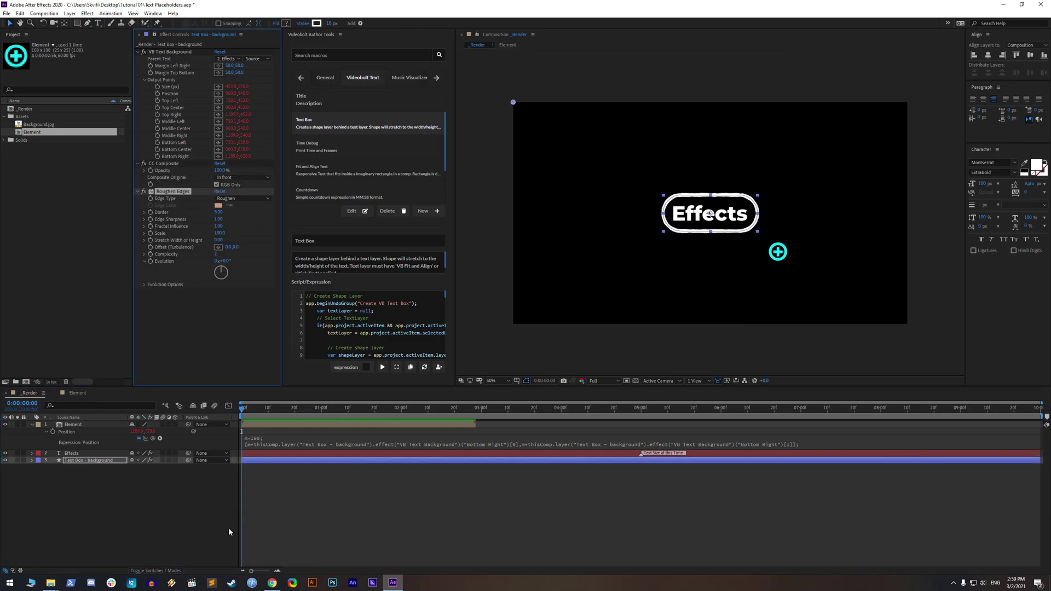
- Adjust Roughen Edges on the text box background, setting its scale to 10
left_click_drag(231, 232, 454, 220)
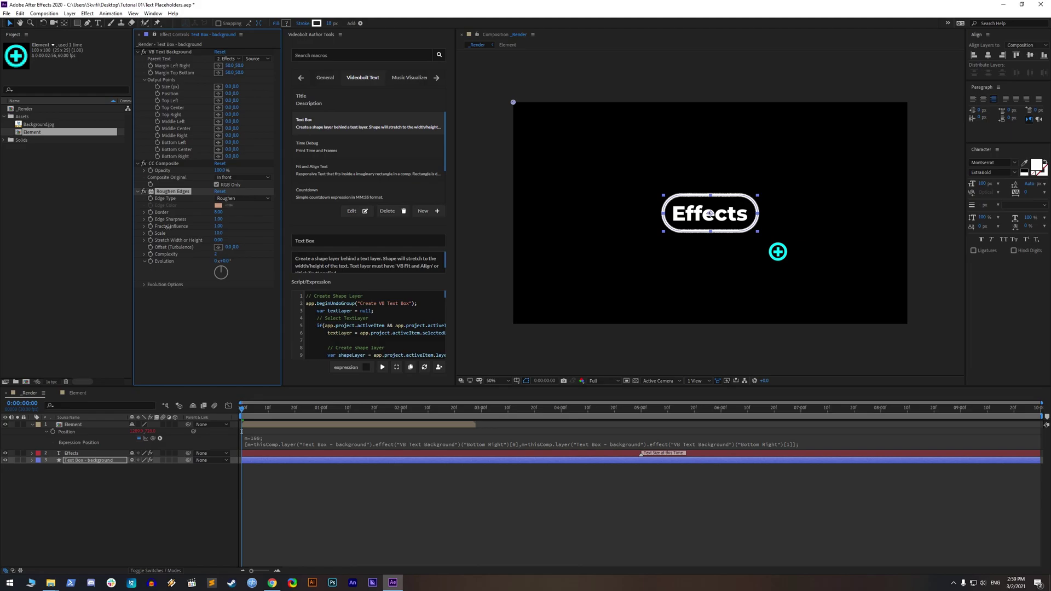
left_click_drag(168, 227, 274, 214)
left_click(439, 501)
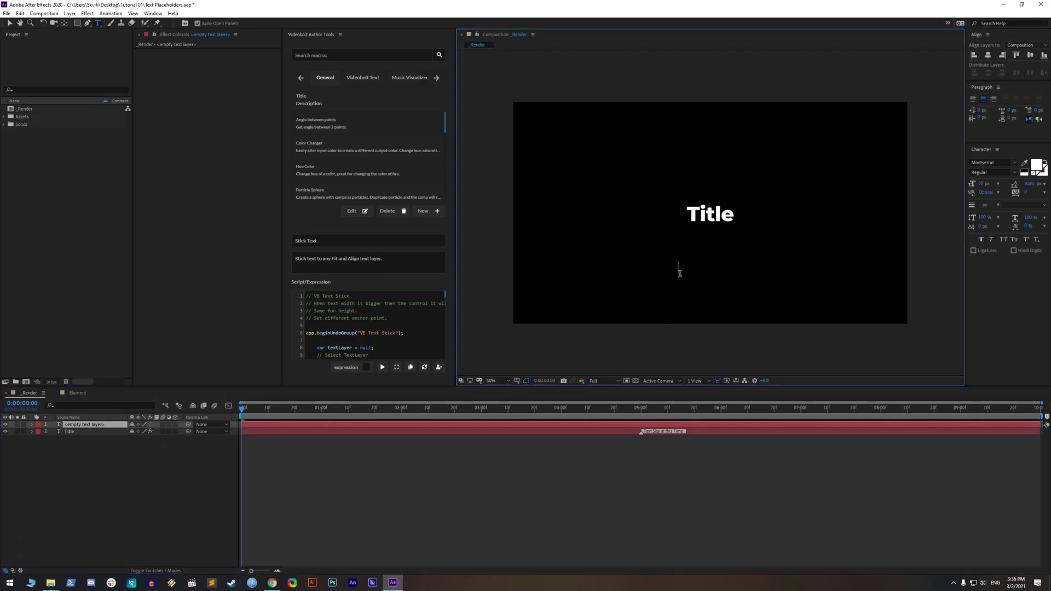
- Apply the Stick Text macro to the "Subtitle" text layer and set its parent to the Title layer
left_click(387, 427)
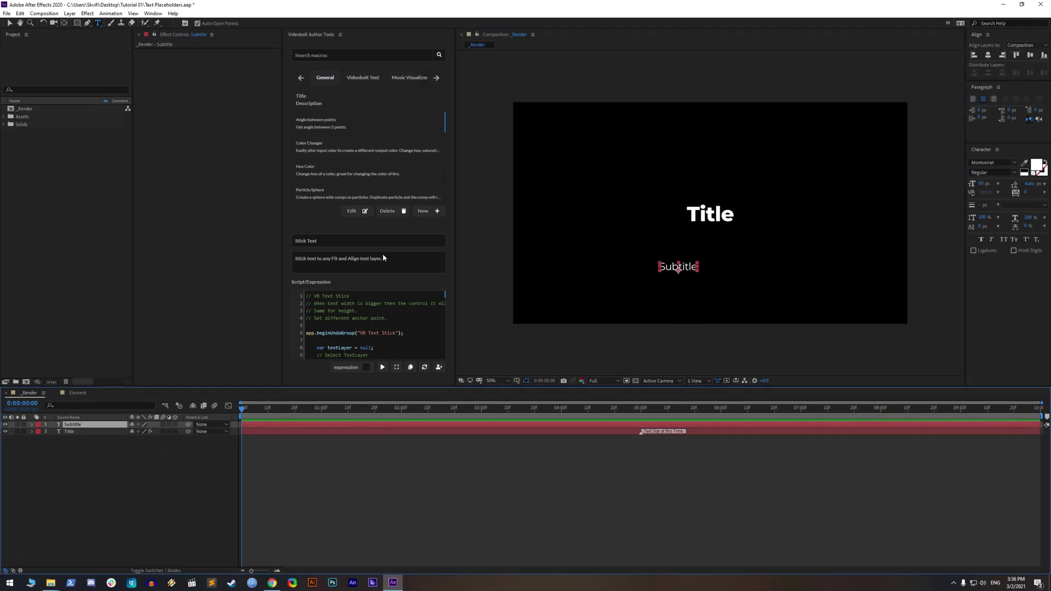
left_click(363, 78)
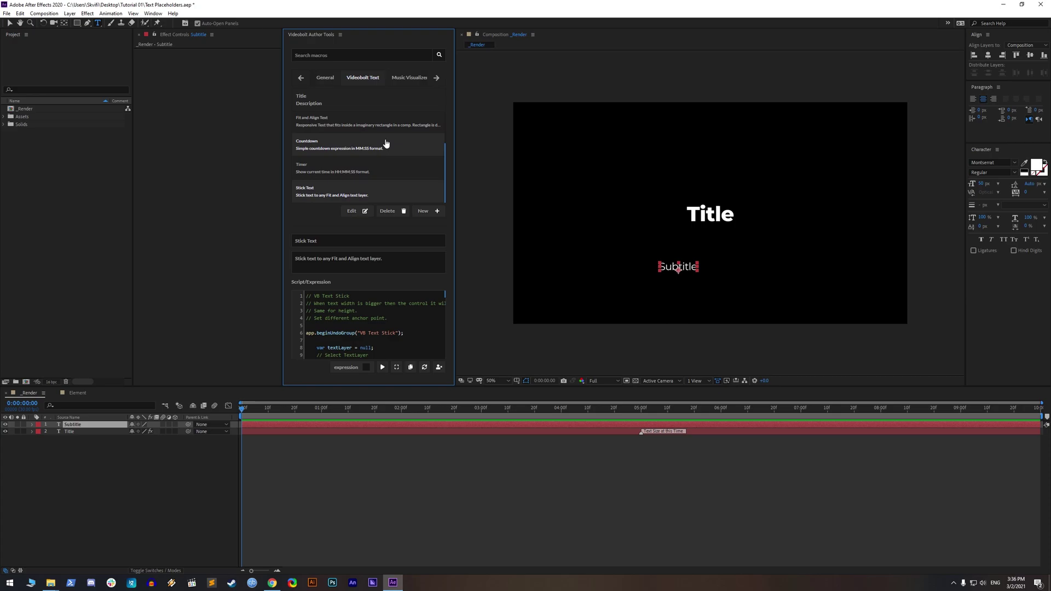
left_click(383, 368)
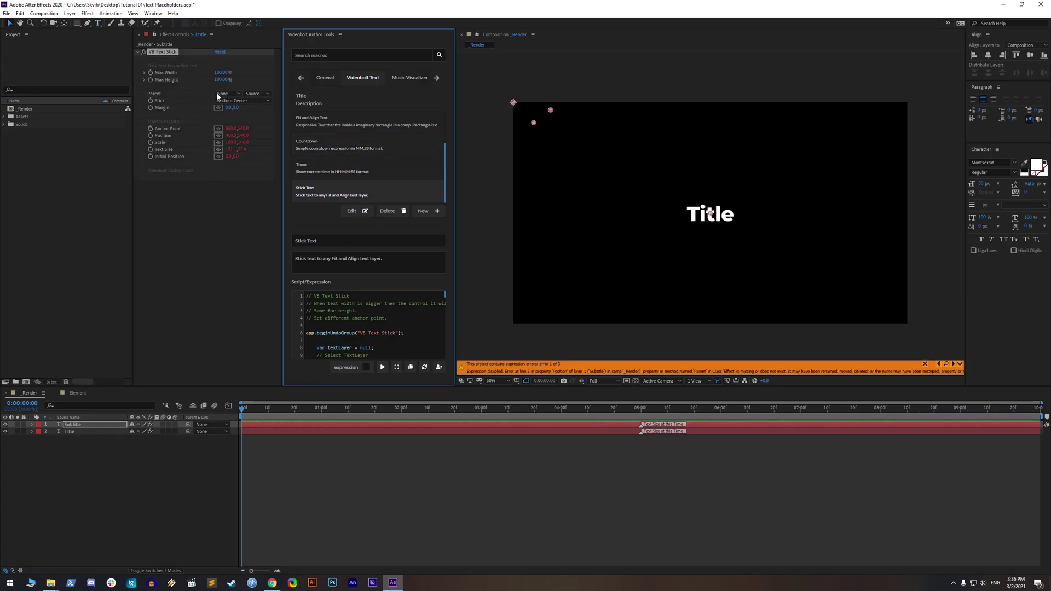
left_click(218, 96)
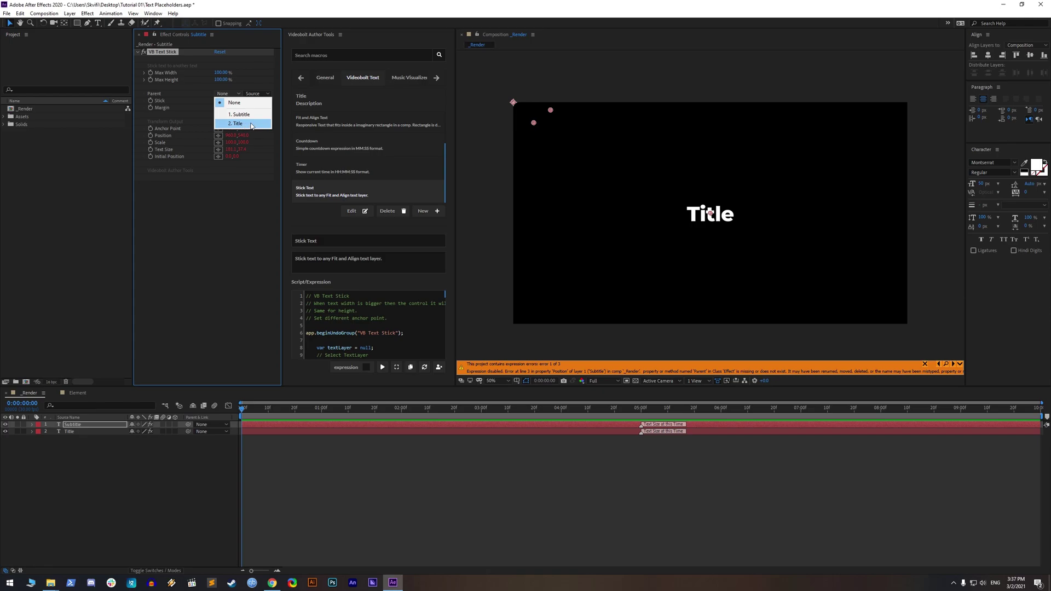
left_click(252, 125)
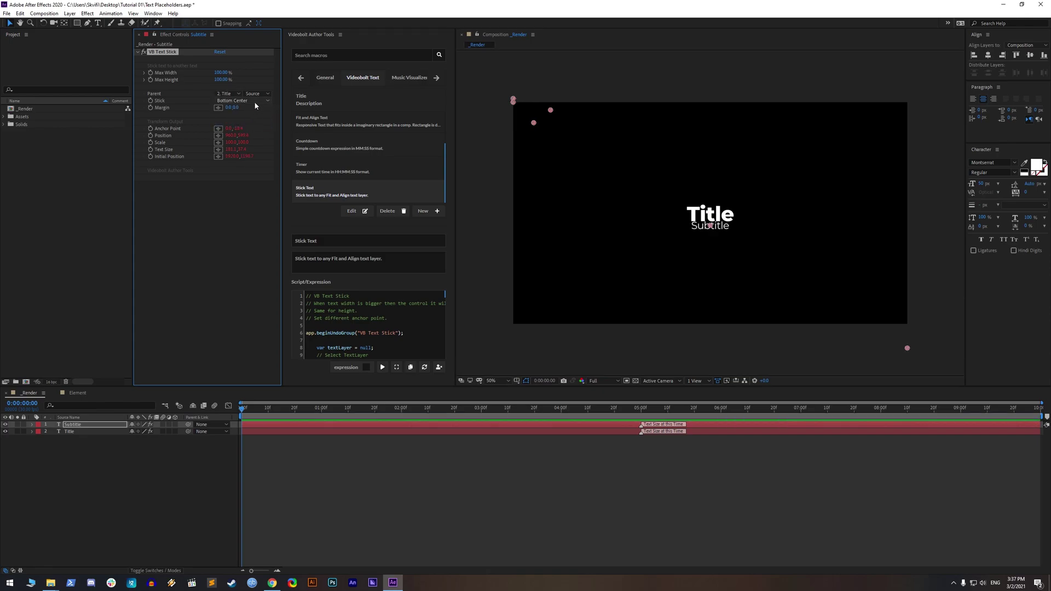
- Try different stick positions for the Subtitle around the Title, including Right Center, Right Bottom and Left Top
left_click(255, 101)
left_click(256, 118)
left_click(256, 101)
left_click(255, 146)
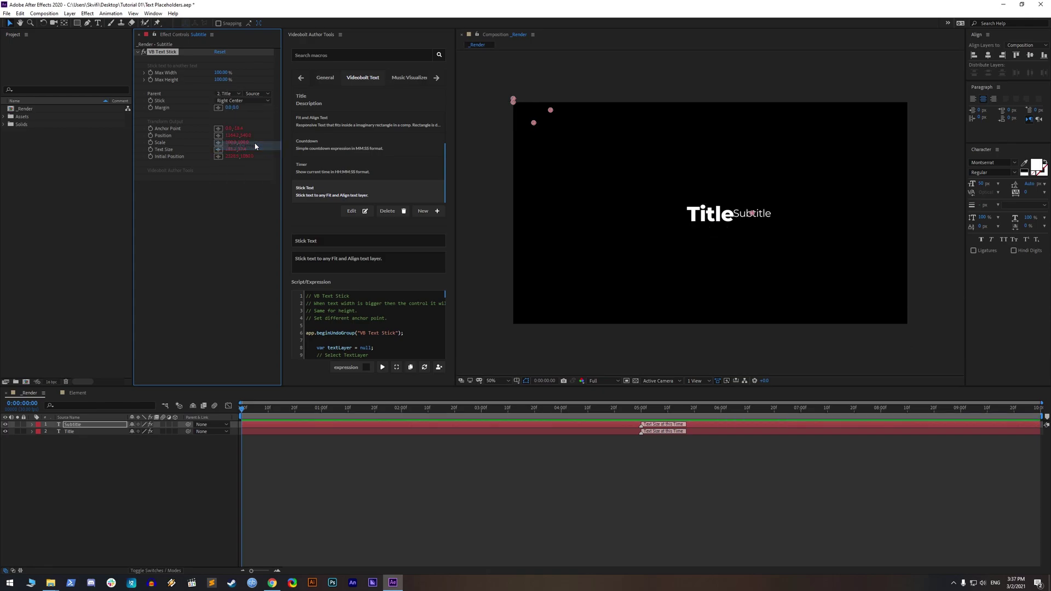
left_click(255, 101)
left_click(255, 156)
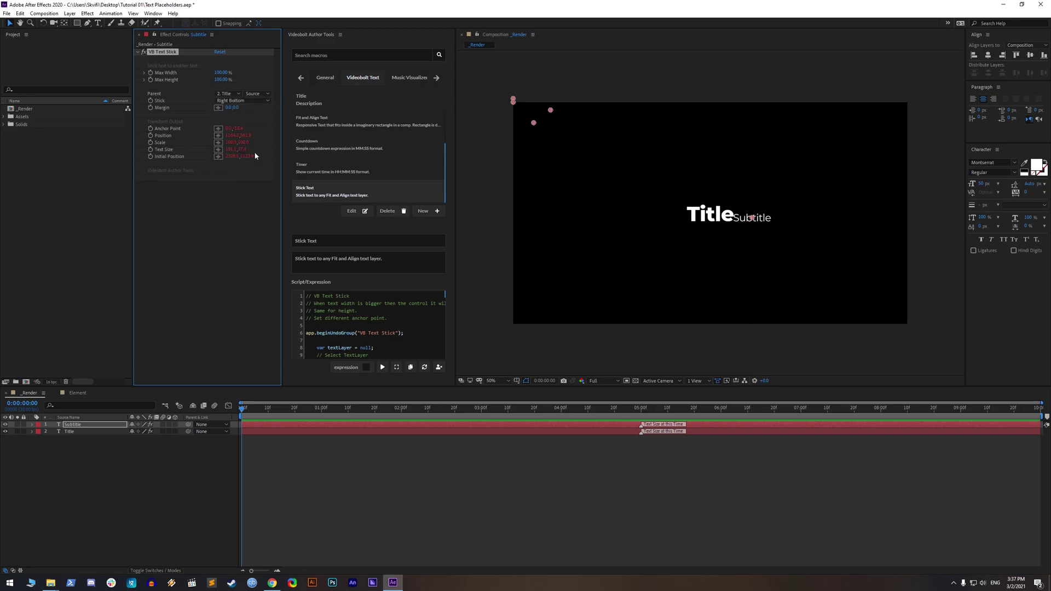
left_click(254, 102)
left_click(252, 210)
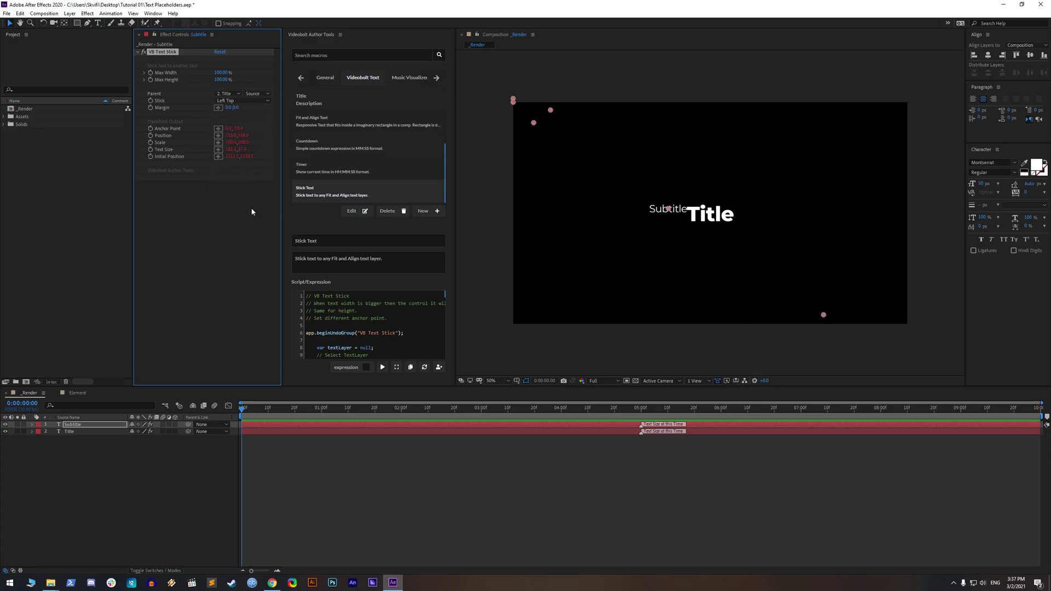
- Adjust the Subtitle's stick margin to offset it from the Title and change its stick position to Bottom Center
left_click_drag(230, 108, 254, 109)
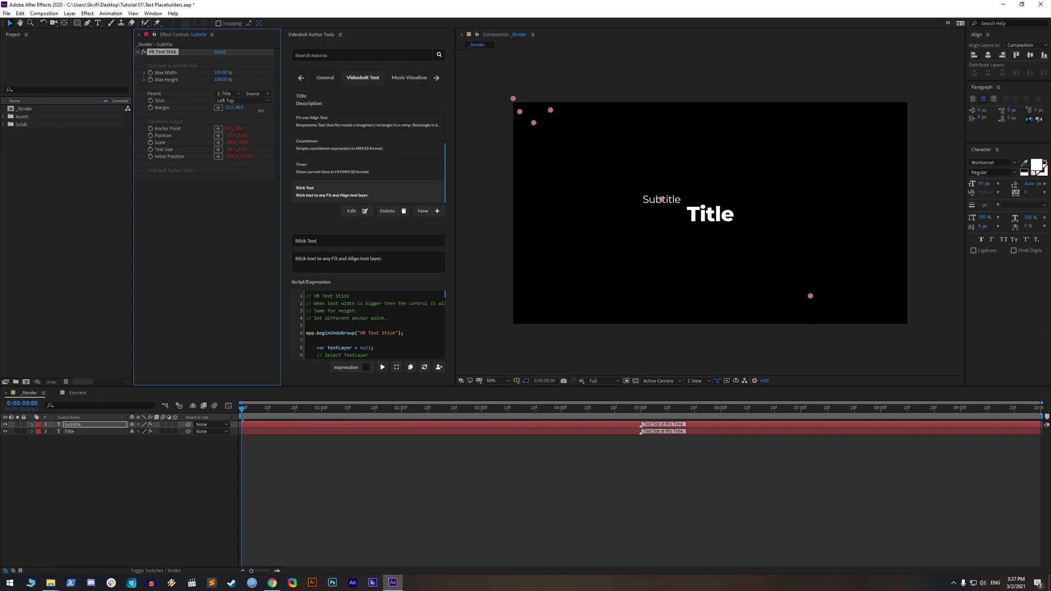
left_click(251, 102)
left_click(253, 118)
left_click(243, 100)
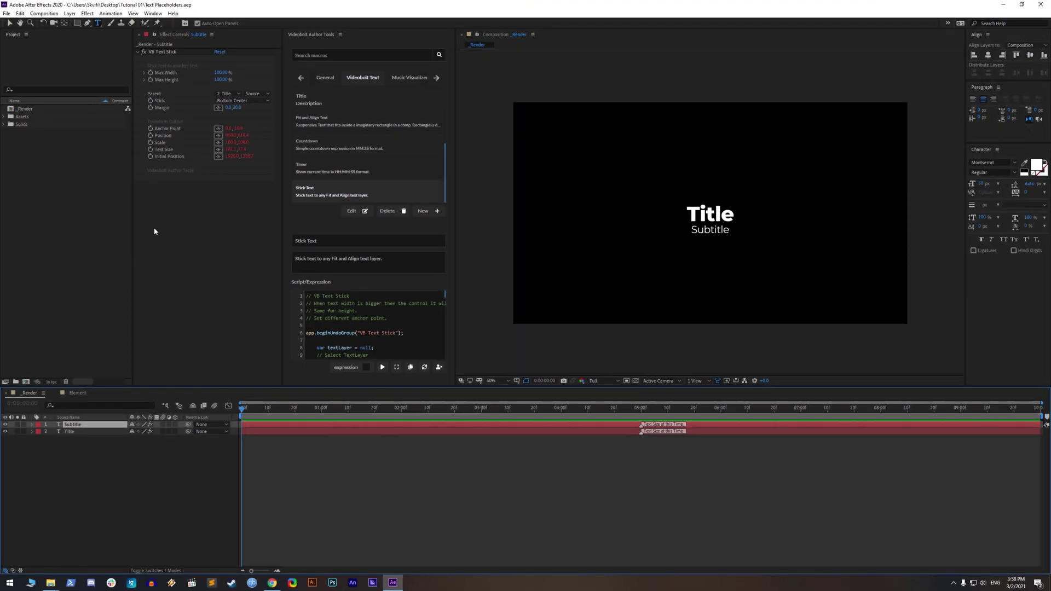
- Compare the effect settings of the Title and Subtitle text layers
left_click(113, 433)
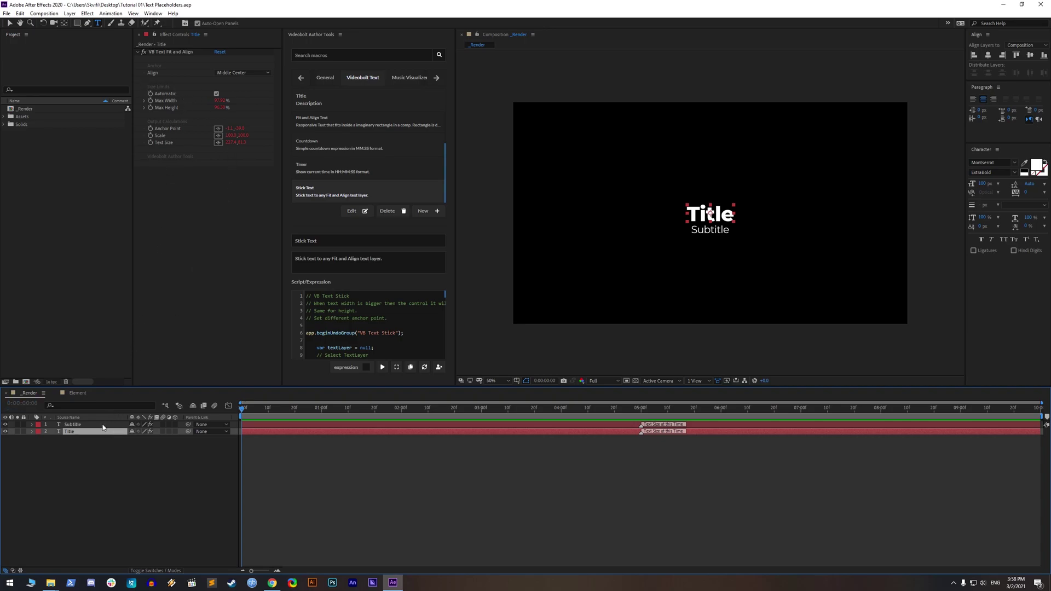
left_click(103, 425)
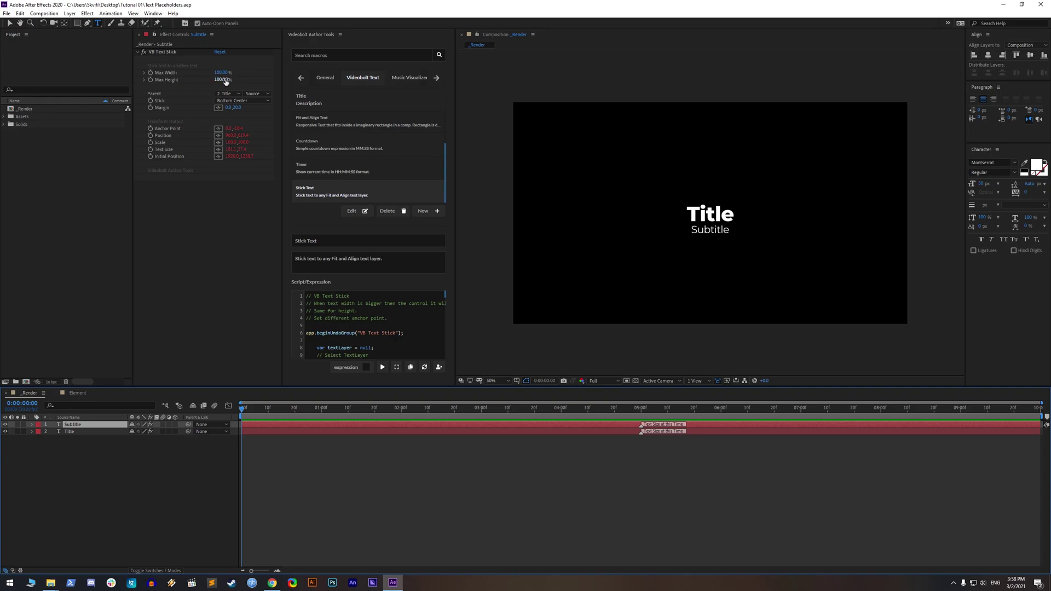
left_click(111, 433)
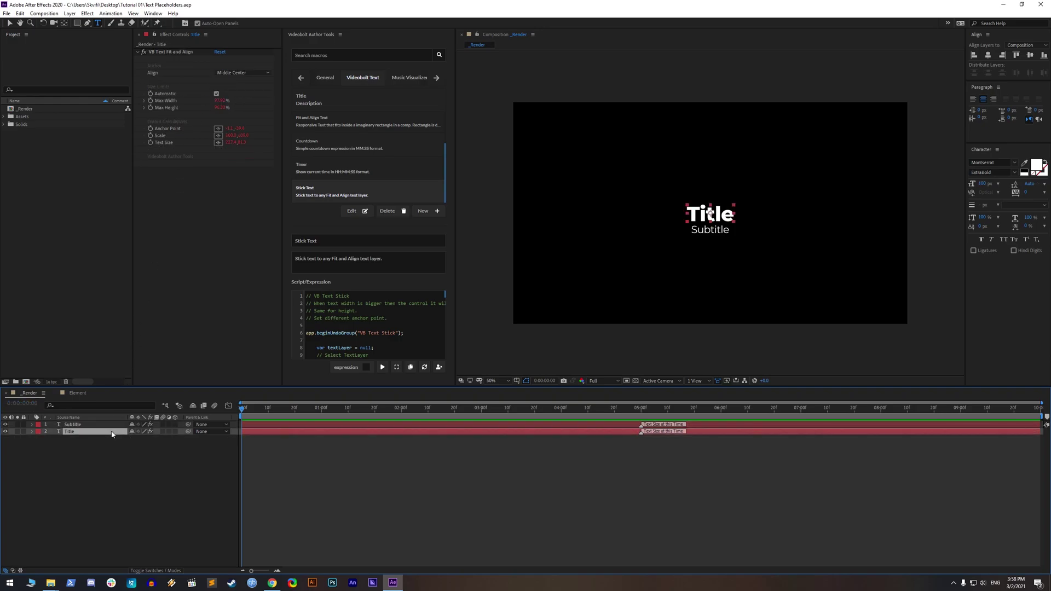
- Replace the Title layer's text with a tall stack of "Title" lines to test the automatic fitting
double_click(111, 434)
key("Right")
key("ctrl+v")
key("ctrl+v")
key("ctrl+v")
key("ctrl+v")
key("ctrl+v")
key("ctrl+v")
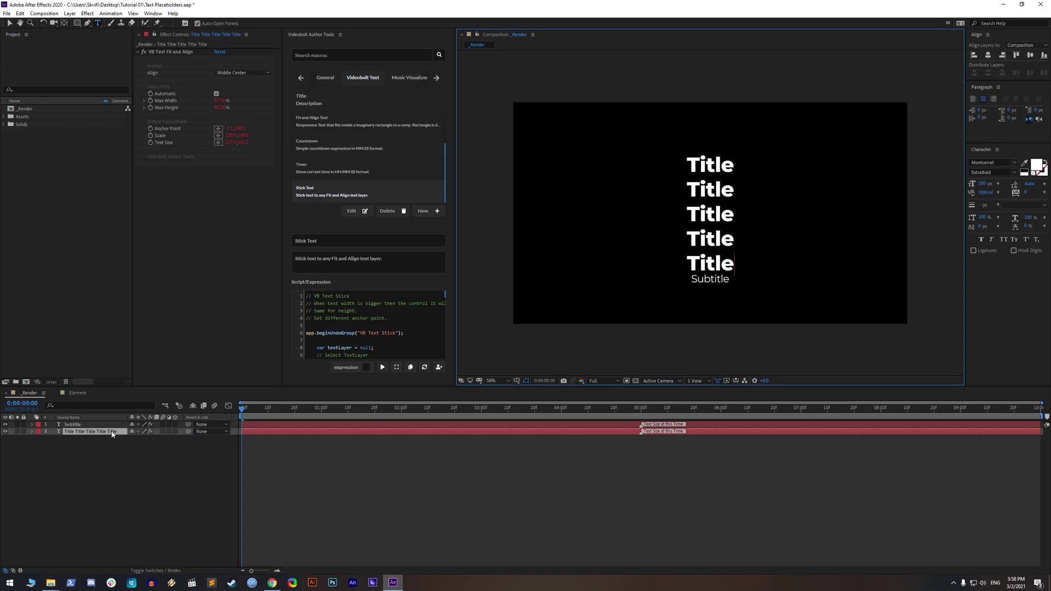
key("ctrl+v")
key("ctrl+v")
key("ctrl+v")
key("ctrl+v")
key("ctrl+v")
key("ctrl+v")
key("ctrl+v")
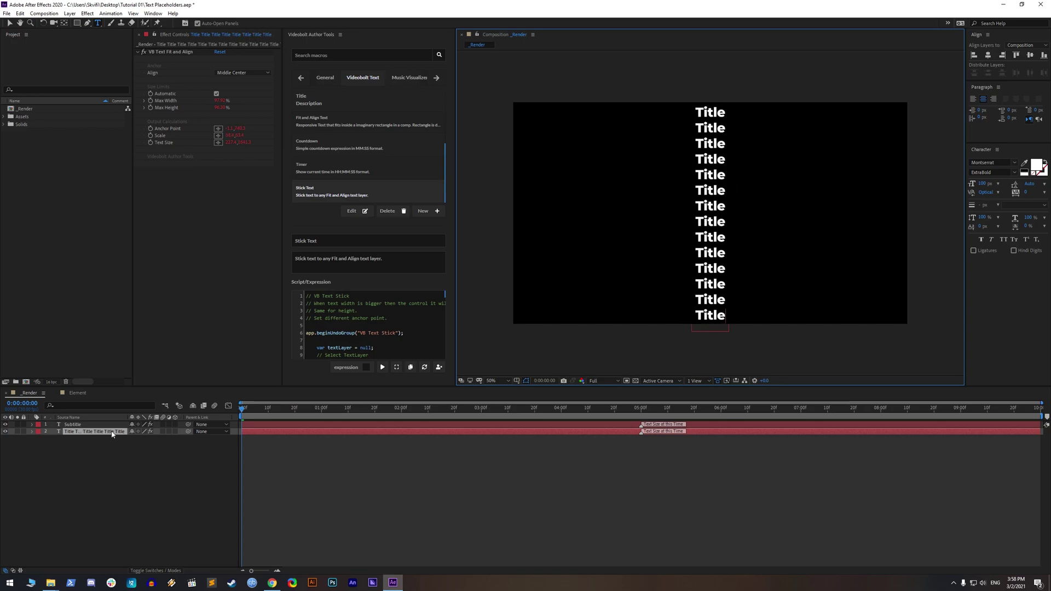
- Turn off automatic sizing for the Title layer and reduce its maximum height
left_click(107, 432)
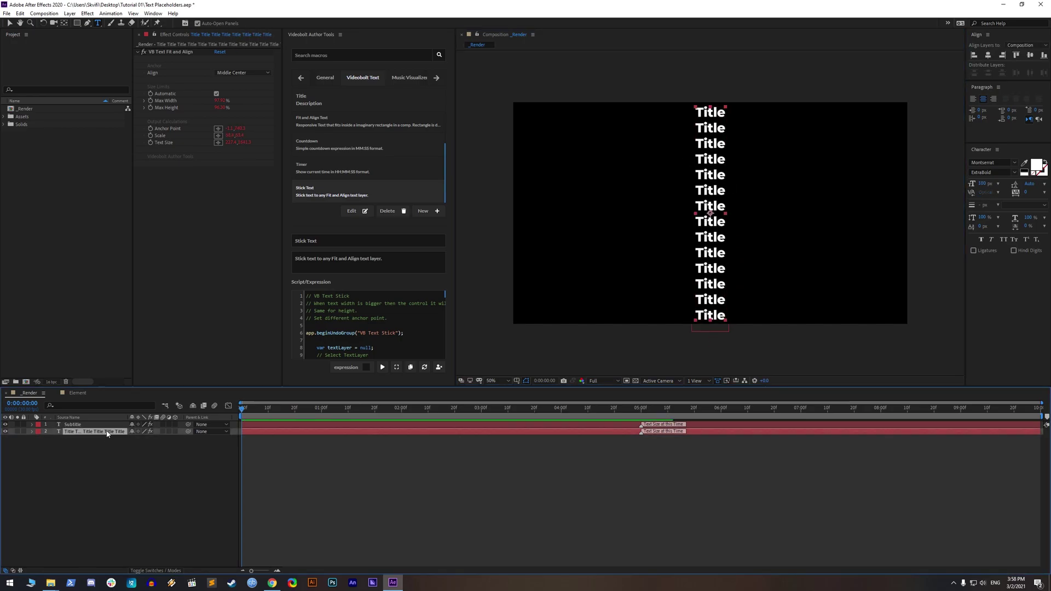
left_click(216, 94)
left_click_drag(228, 112, 198, 111)
- Fill the Subtitle layer with a stack of "Subtitle" lines and tighten its leading
double_click(91, 426)
key("ctrl+c")
key("ctrl+v")
key("ctrl+v")
key("ctrl+v")
key("ctrl+v")
key("ctrl+v")
key("ctrl+v")
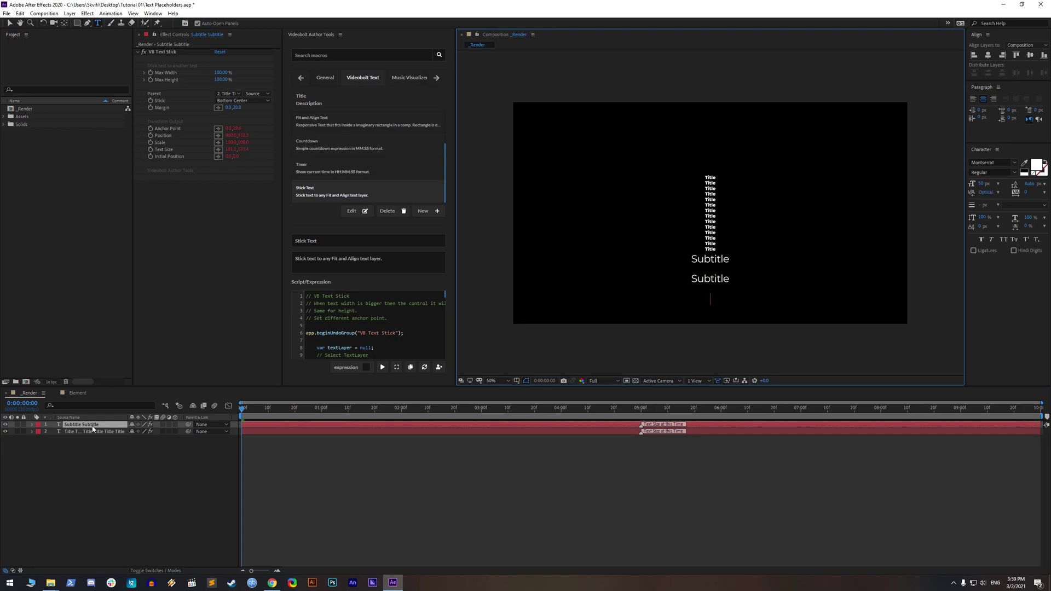
left_click(92, 426)
left_click_drag(1032, 185, 1018, 187)
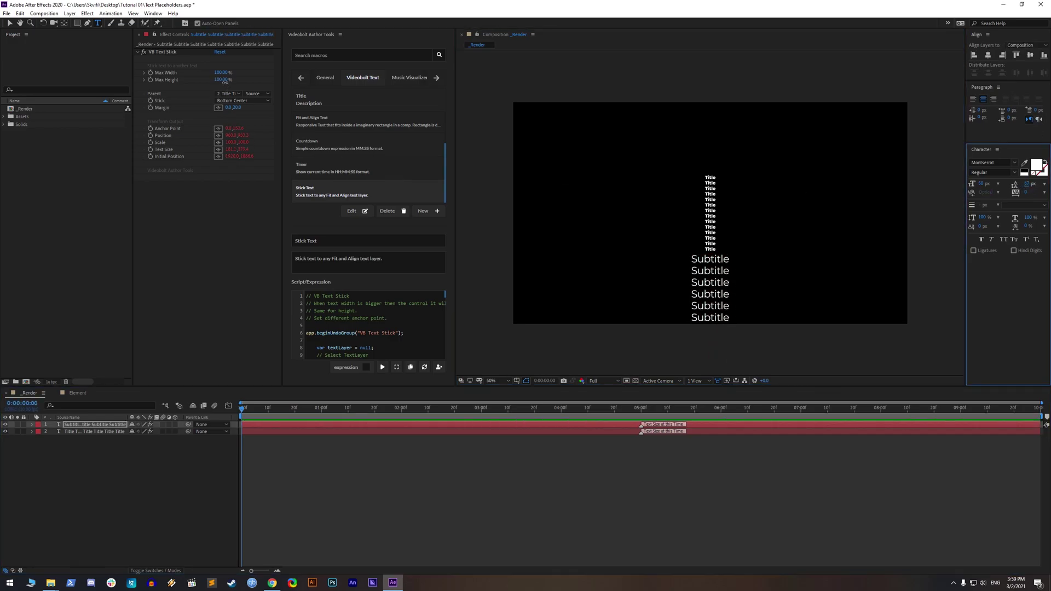
- Replace the Title text with one long line of repeated "Title" words and reduce its maximum width
left_click(110, 432)
type("Title")
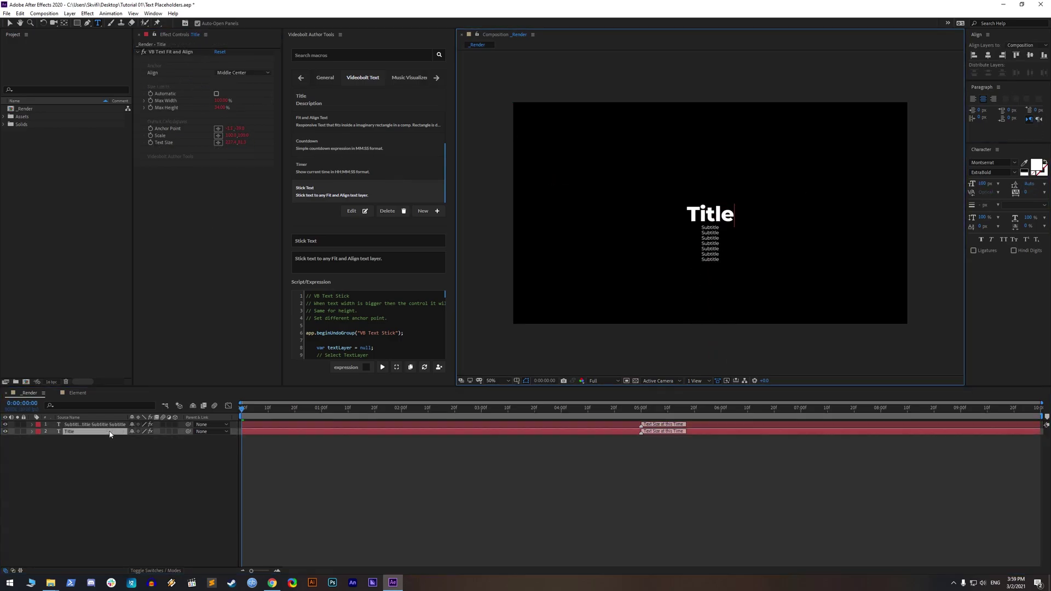
key("ctrl+a")
key("ctrl+c")
key("ctrl+v")
key("ctrl+v")
key("ctrl+v")
key("ctrl+v")
key("ctrl+v")
key("ctrl+v")
key("ctrl+v")
key("ctrl+v")
key("ctrl+v")
key("ctrl+v")
key("ctrl+v")
key("ctrl+v")
key("ctrl+v")
key("ctrl+v")
key("ctrl+v")
key("ctrl+v")
key("ctrl+v")
key("ctrl+v")
left_click(114, 432)
left_click_drag(221, 101, 210, 74)
- Replace the Subtitle text with one long line of repeated "Subtitle" words to test its fit under the Title
double_click(88, 425)
type("Subtitle")
key("ctrl+a")
key("ctrl+c")
key("ctrl+v")
key("ctrl+v")
key("ctrl+v")
key("ctrl+v")
key("ctrl+v")
key("ctrl+v")
key("ctrl+v")
key("ctrl+v")
key("ctrl+v")
key("ctrl+v")
key("ctrl+v")
key("ctrl+v")
key("ctrl+v")
key("ctrl+v")
key("ctrl+v")
key("ctrl+v")
key("ctrl+v")
key("ctrl+v")
key("ctrl+v")
left_click(169, 303)
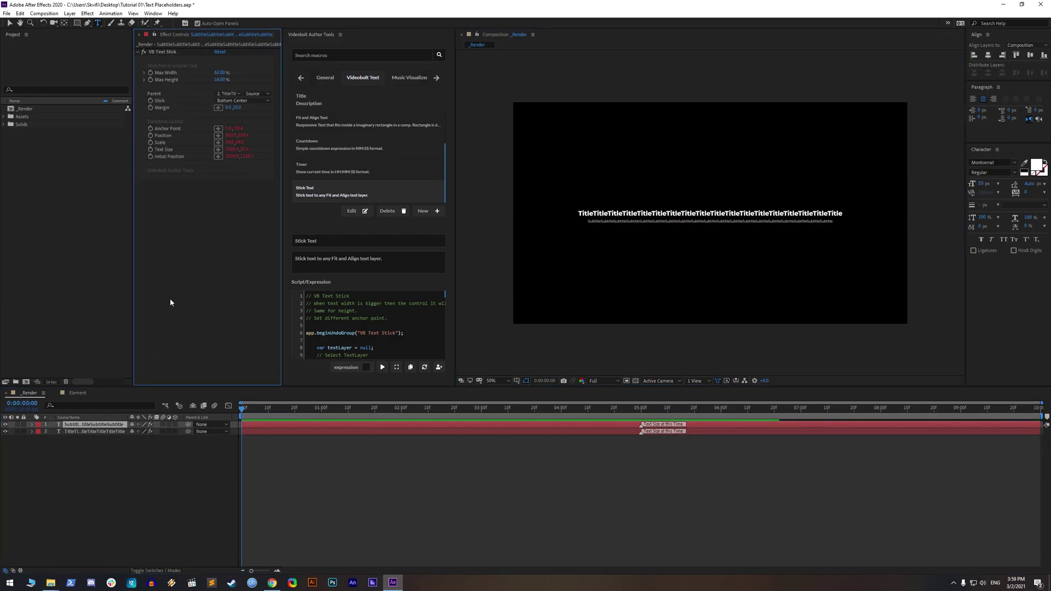
- Restore the two text layers to the single words "Title" and "Subtitle"
double_click(115, 432)
type("Title")
double_click(109, 425)
type("Subtitle")
left_click(117, 456)
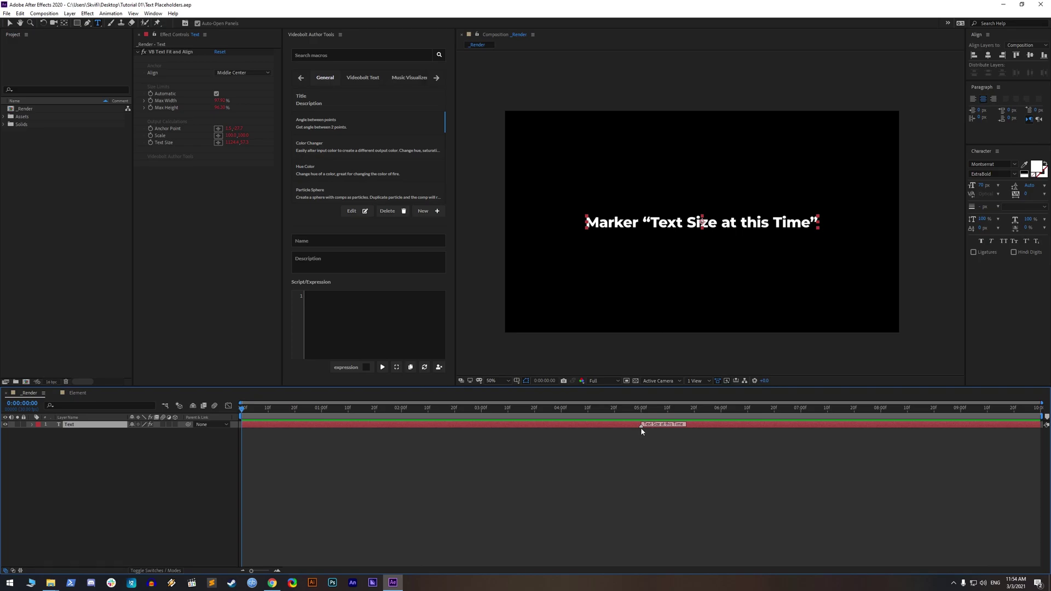
- Slide the "Text Size at this Time" marker along the text layer and bring it back to about 5 seconds
left_click_drag(643, 431, 347, 436)
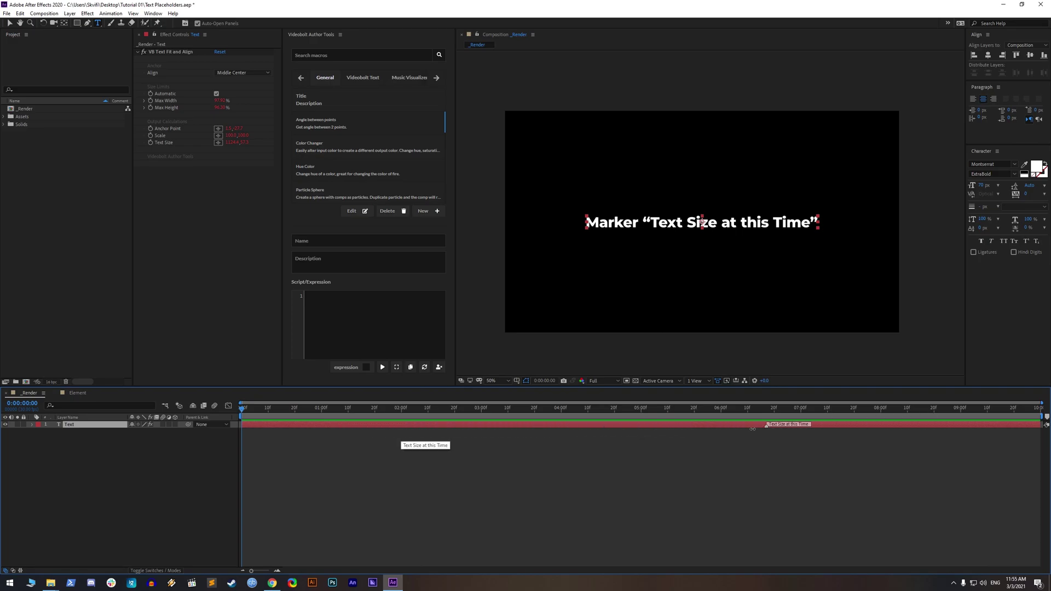
left_click_drag(538, 437, 633, 447)
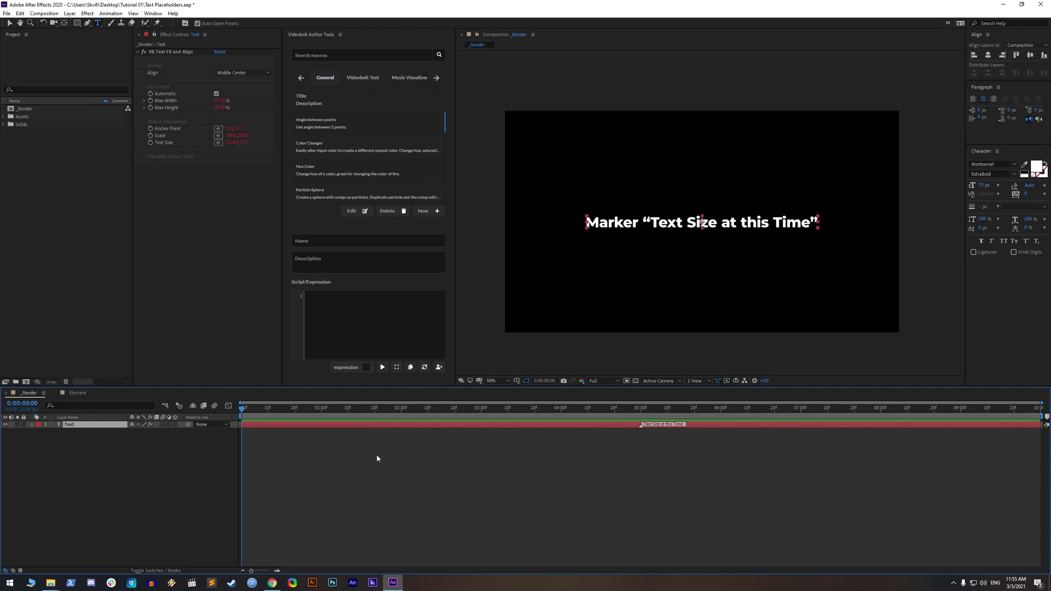
- Add a Tracking animator to the text layer and keyframe Tracking Amount from 0 at the start to a very wide value at the last frame
left_click(40, 433)
left_click(179, 432)
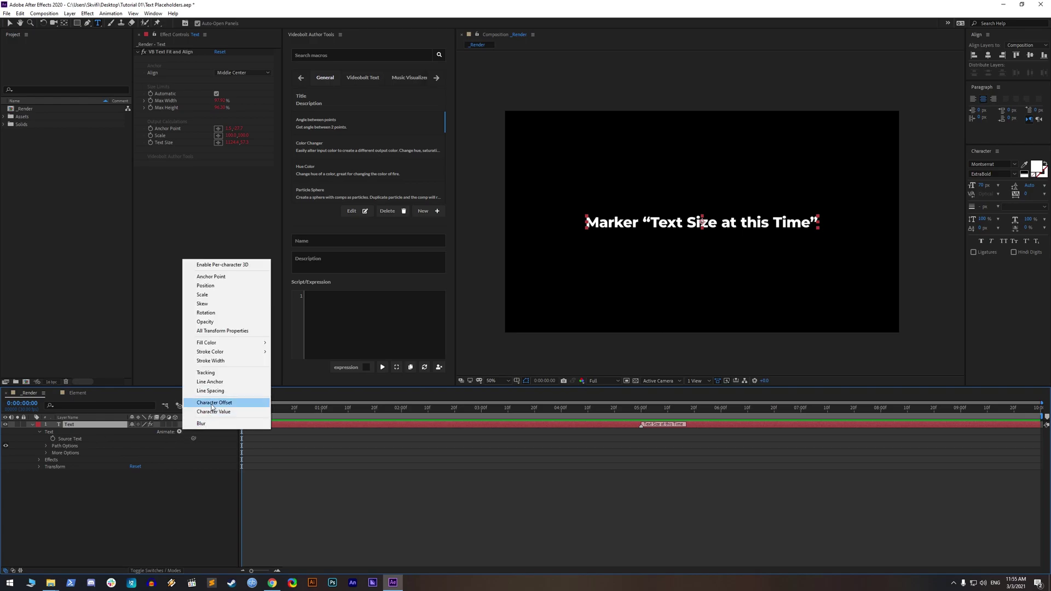
left_click(208, 404)
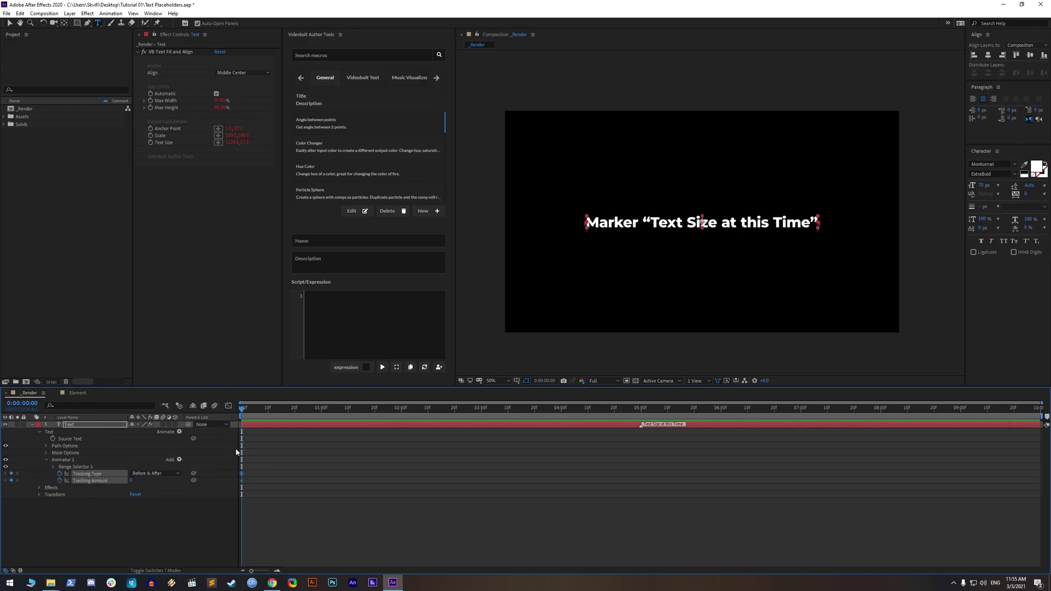
left_click_drag(246, 410, 1040, 410)
left_click(139, 511)
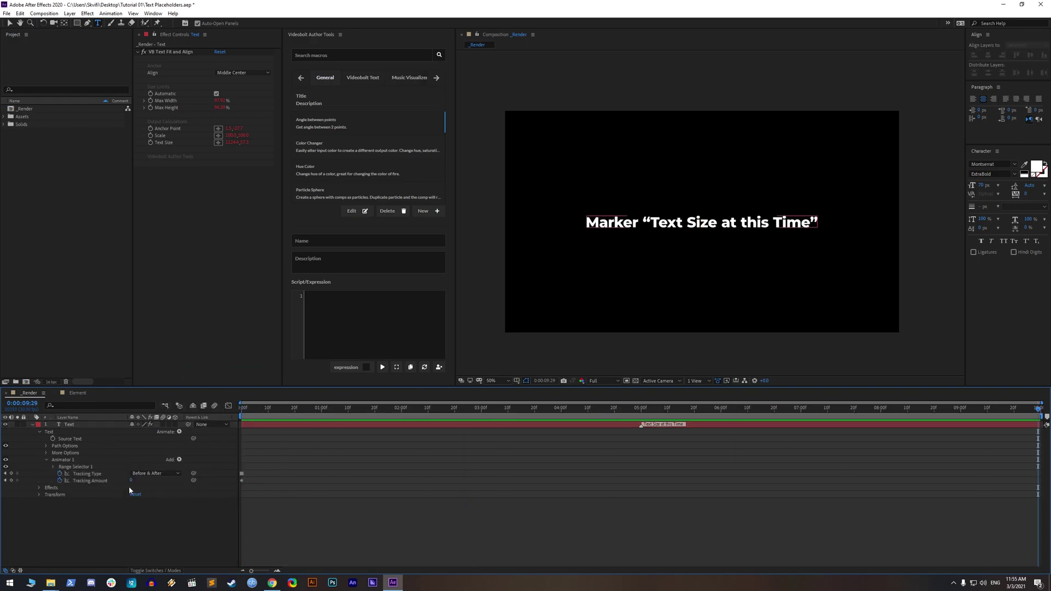
key("Return")
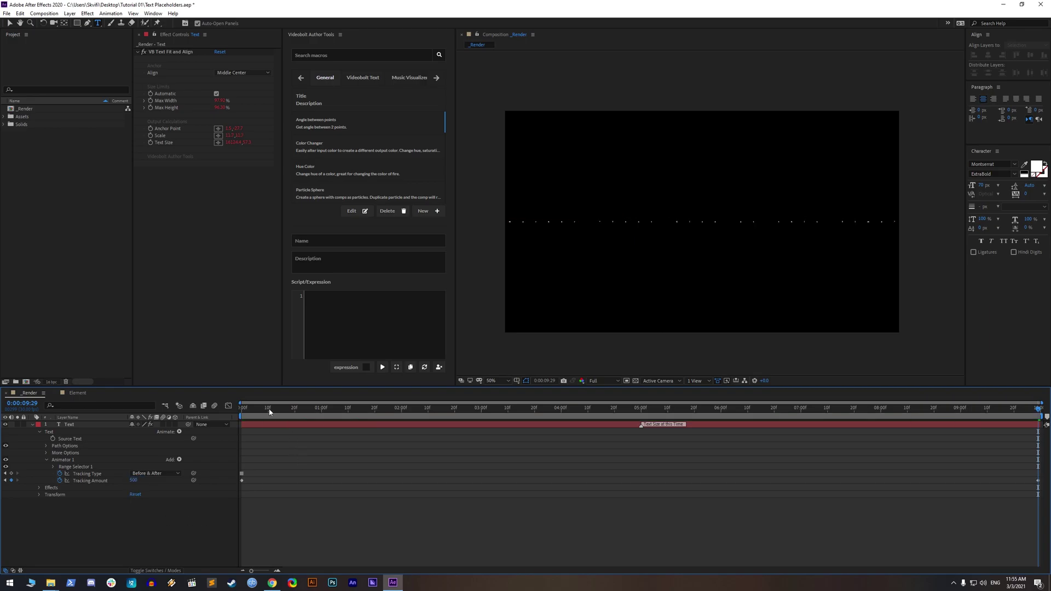
- Return to the first frame and try the "Text Size at this Time" marker near the layer's start and at its end
left_click_drag(269, 410, 225, 412)
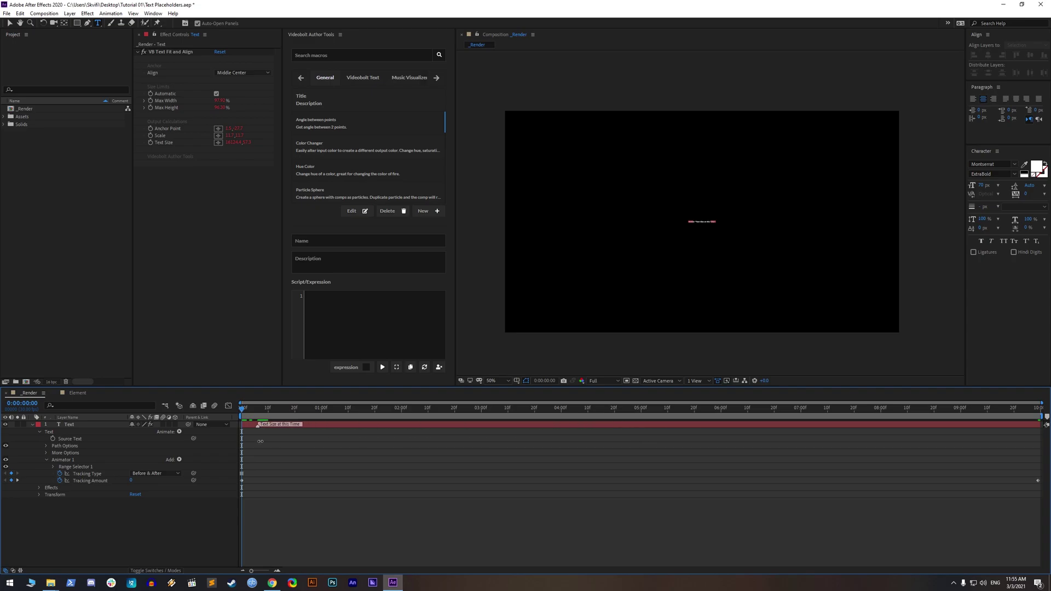
mouse_move(261, 441)
left_mouse_down()
mouse_move(242, 438)
mouse_move(263, 411)
mouse_move(927, 425)
mouse_move(1040, 416)
mouse_move(290, 420)
mouse_move(222, 434)
mouse_move(293, 426)
left_mouse_up()
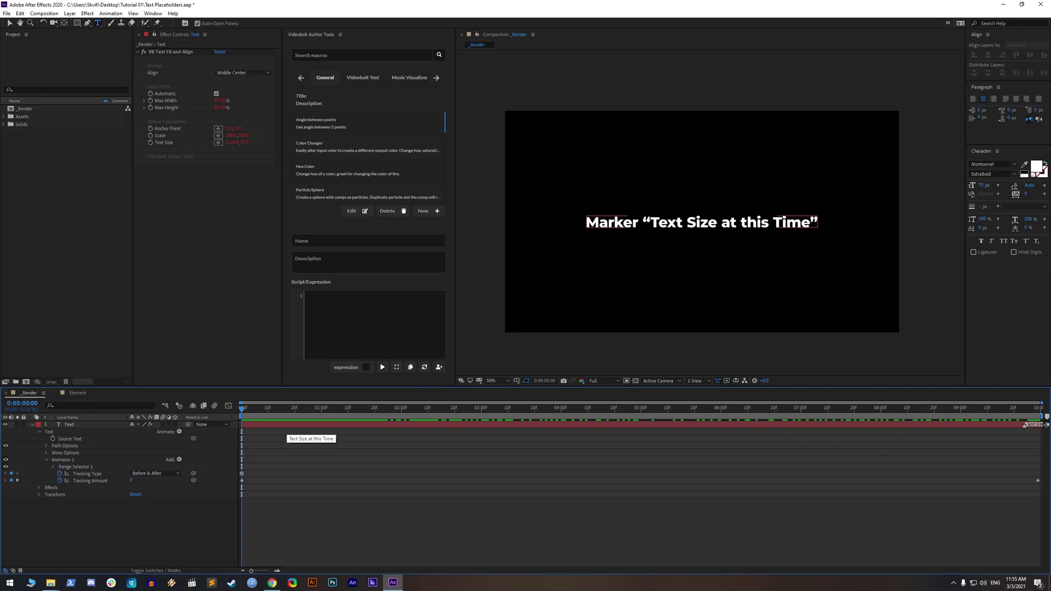
left_click_drag(1043, 428, 1041, 428)
left_click(247, 411)
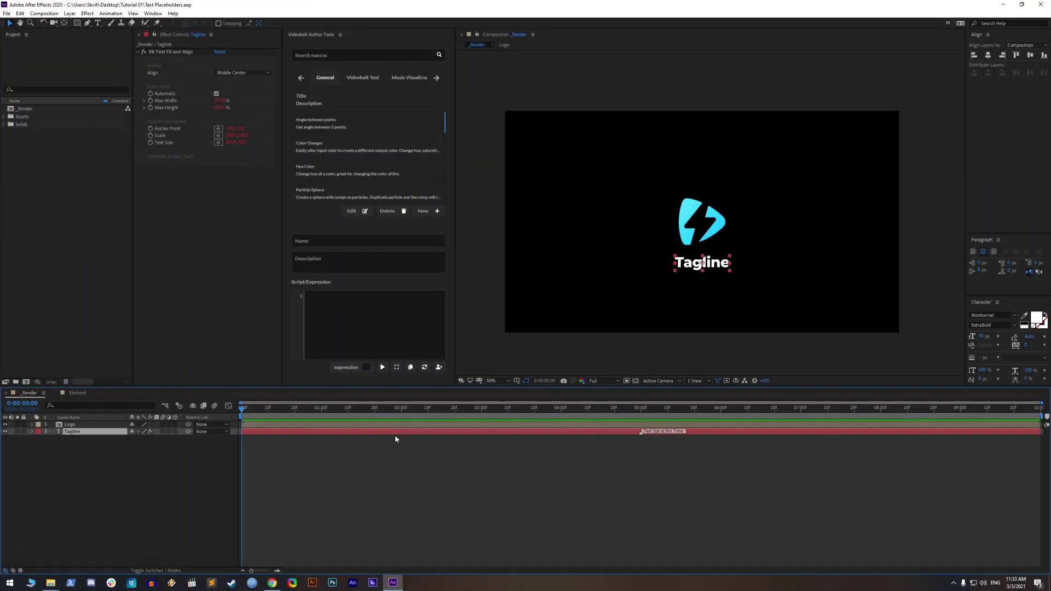
- Set the Tagline's Fit and Align alignment to Top Center and center its paragraph text
left_click(246, 73)
left_click(238, 90)
left_click(983, 255)
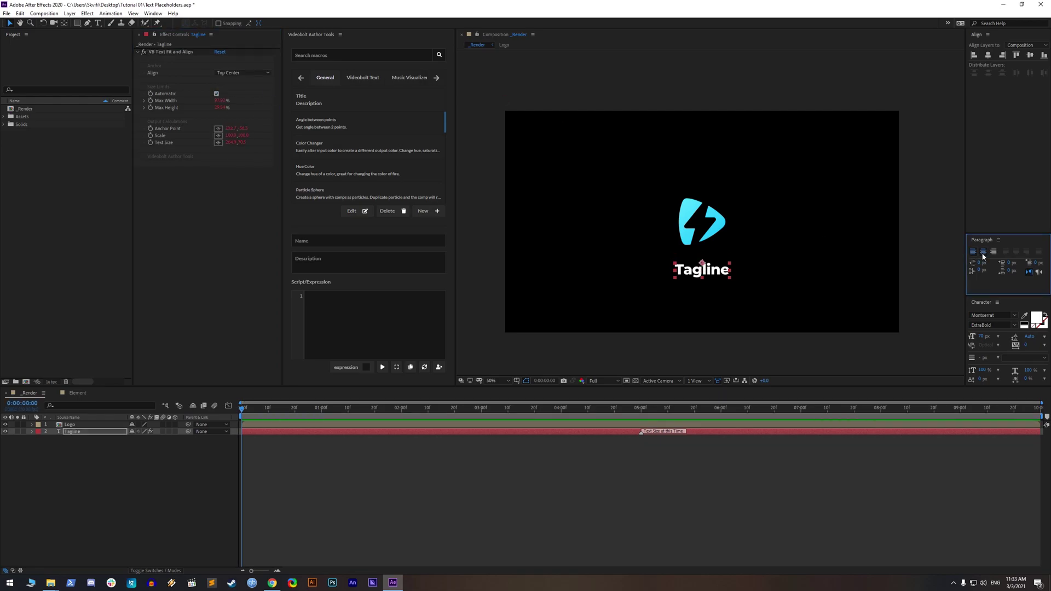
left_click(586, 475)
- Replace the Tagline layer's text with seven stacked "Tagline" lines to test its fit below the logo
left_click(506, 432)
key("ctrl+v")
key("Return")
key("ctrl+v")
key("Return")
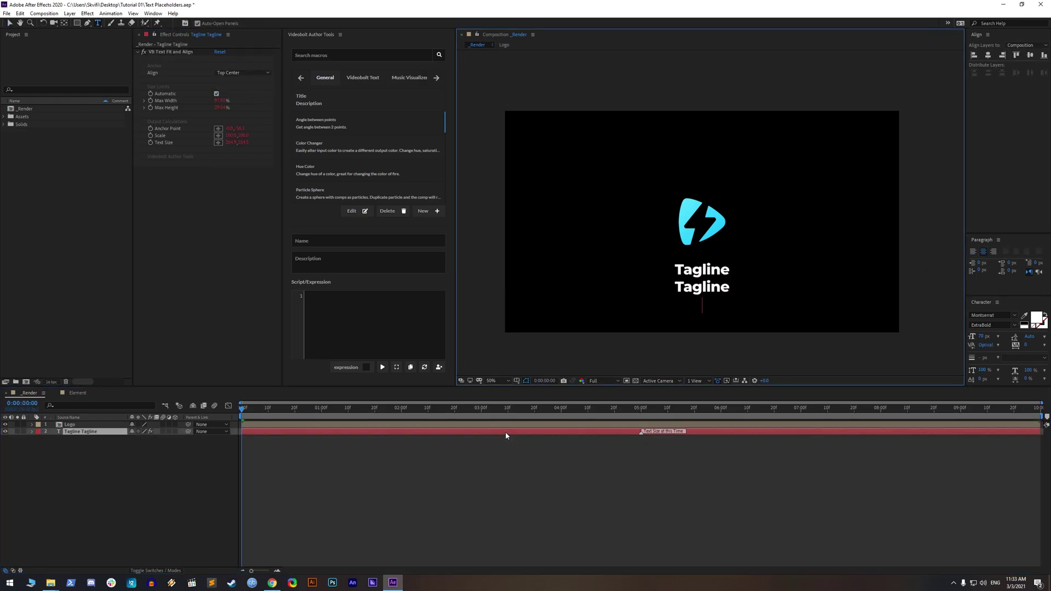
key("ctrl+v")
key("Return")
key("ctrl+v")
key("Return")
key("ctrl+v")
key("Return")
key("ctrl+v")
key("Return")
key("ctrl+v")
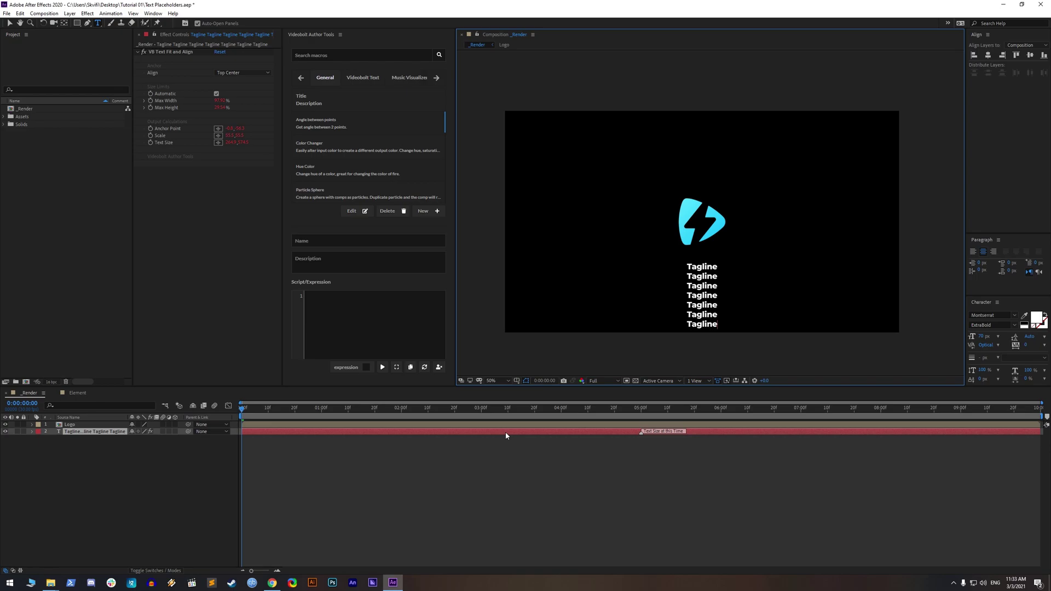
- Replace the stacked tagline with a single long line of repeated "Tagline" words
key("ctrl+a")
key("ctrl+v")
key("ctrl+v")
key("ctrl+v")
key("ctrl+v")
key("ctrl+v")
key("ctrl+v")
key("ctrl+v")
key("ctrl+v")
key("ctrl+v")
key("ctrl+v")
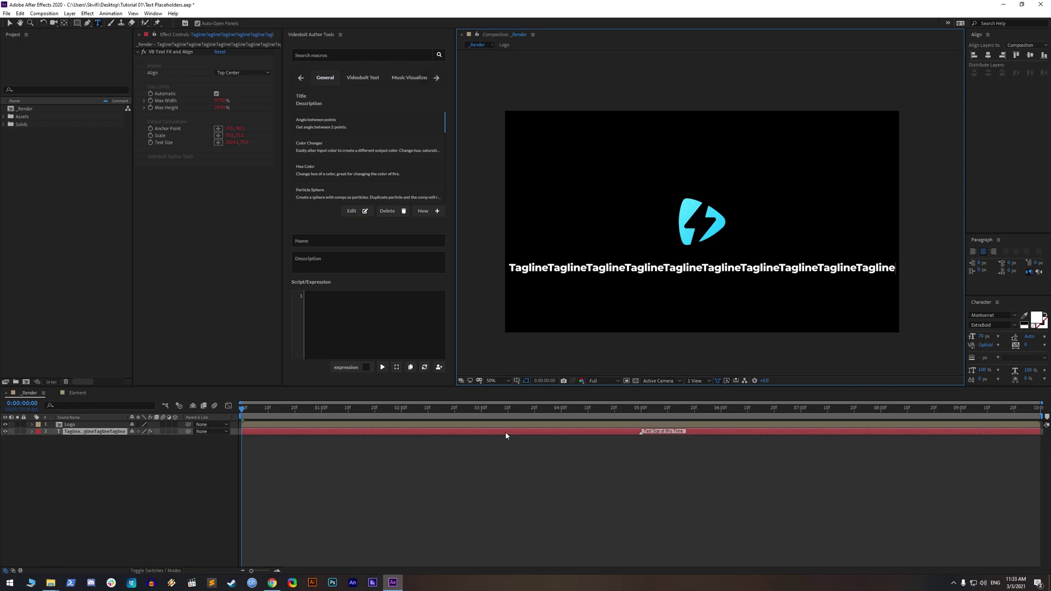
key("ctrl+v")
key("ctrl+v")
key("ctrl+v")
key("ctrl+v")
key("ctrl+v")
key("ctrl+v")
key("ctrl+v")
left_click(505, 432)
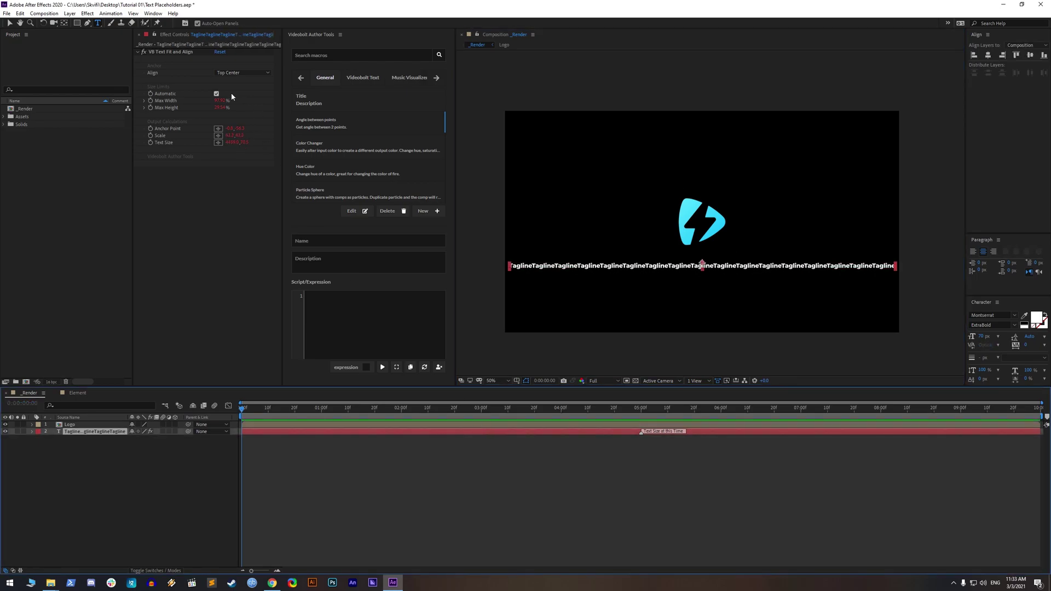
- Turn off automatic sizing for the tagline and reduce its maximum height, using stacked "Tagline" lines as test text
left_click(216, 94)
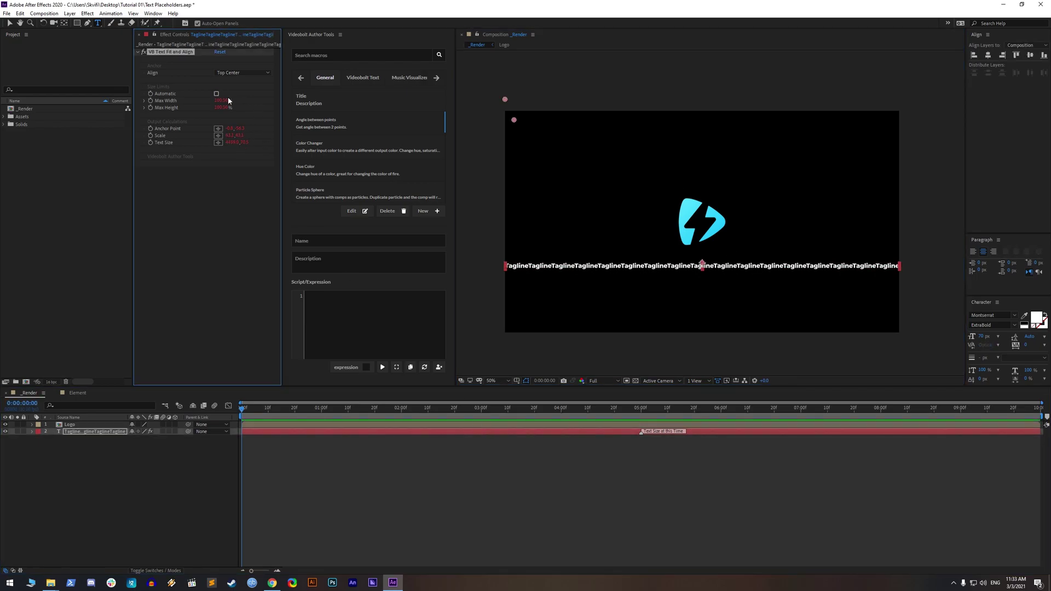
double_click(399, 433)
key("ctrl+v")
key("Return")
key("ctrl+v")
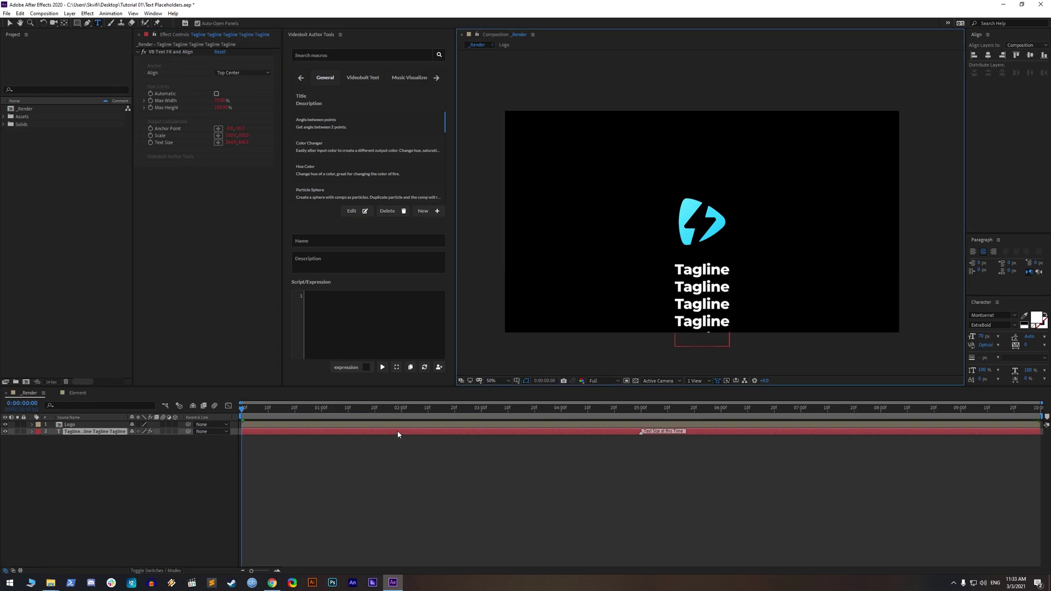
left_click_drag(221, 108, 194, 110)
- Restore the tagline layer's text to the single word "Tagline"
double_click(388, 435)
type("Tagline")
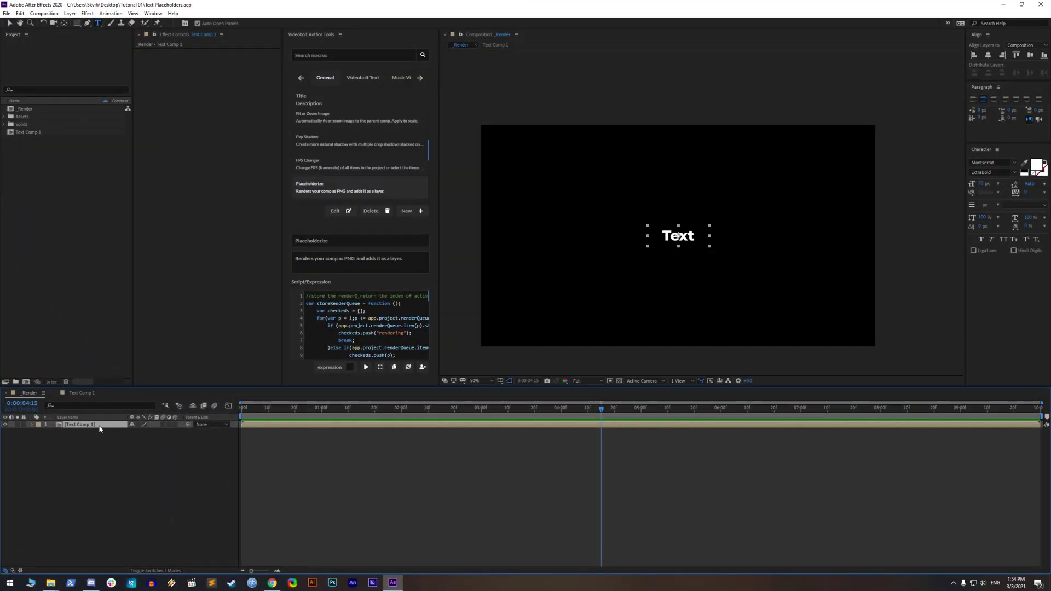
- Replace the text inside Text Comp 1 with three lines of repeated "Text" words and return to the _Render composition
double_click(99, 426)
left_click(101, 424)
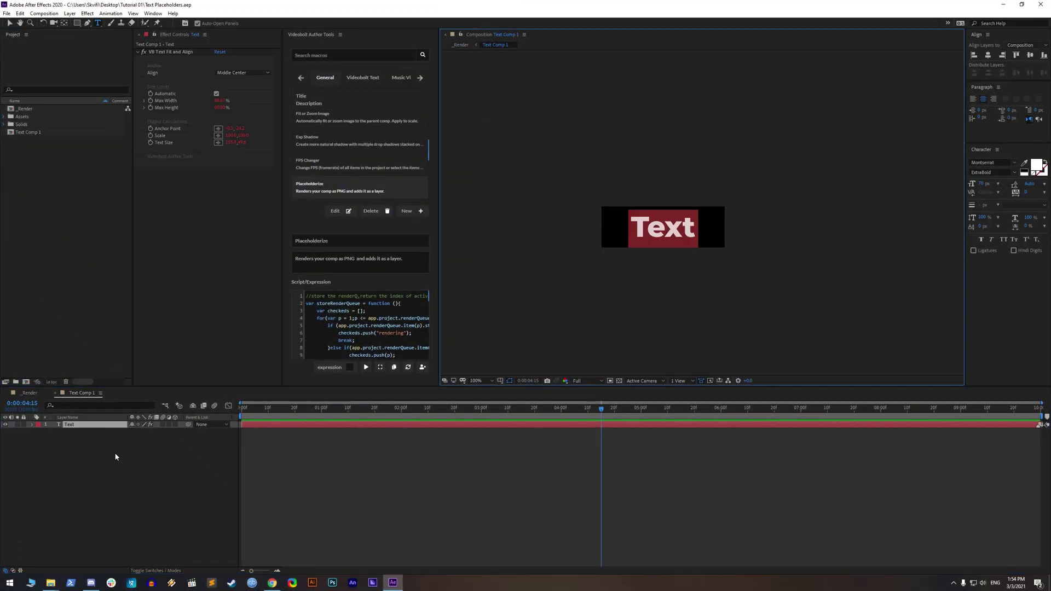
key("ctrl+v")
key("ctrl+v")
key("ctrl+v")
key("ctrl+v")
key("ctrl+v")
key("ctrl+v")
key("Return")
type("Text")
left_click(73, 426)
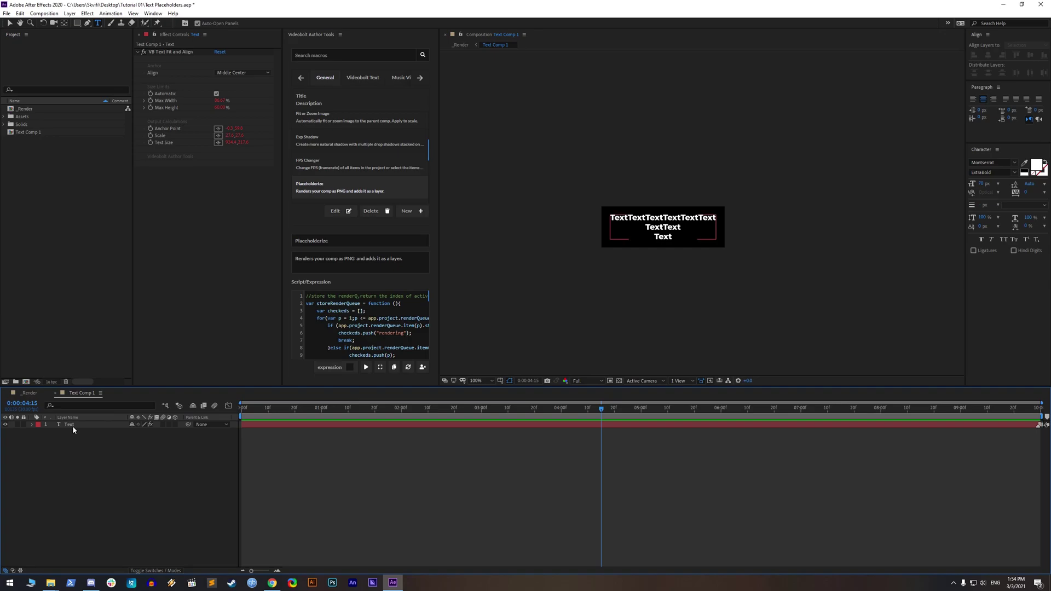
left_click(29, 392)
key("F2")
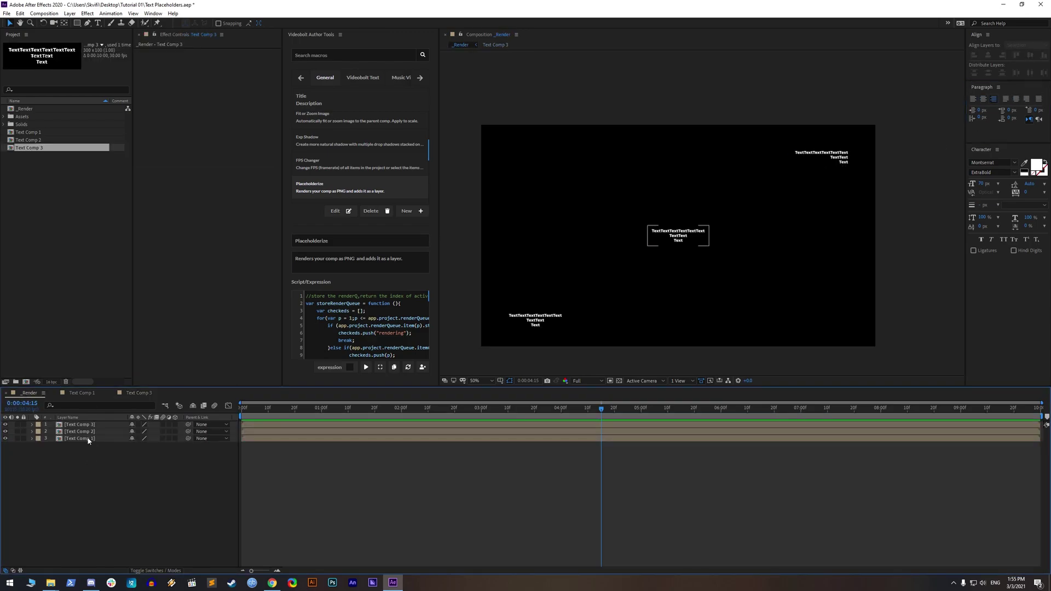
- Replace Text Comp 1's text with one long line of repeated "Text" words and return to the _Render composition
left_click(83, 393)
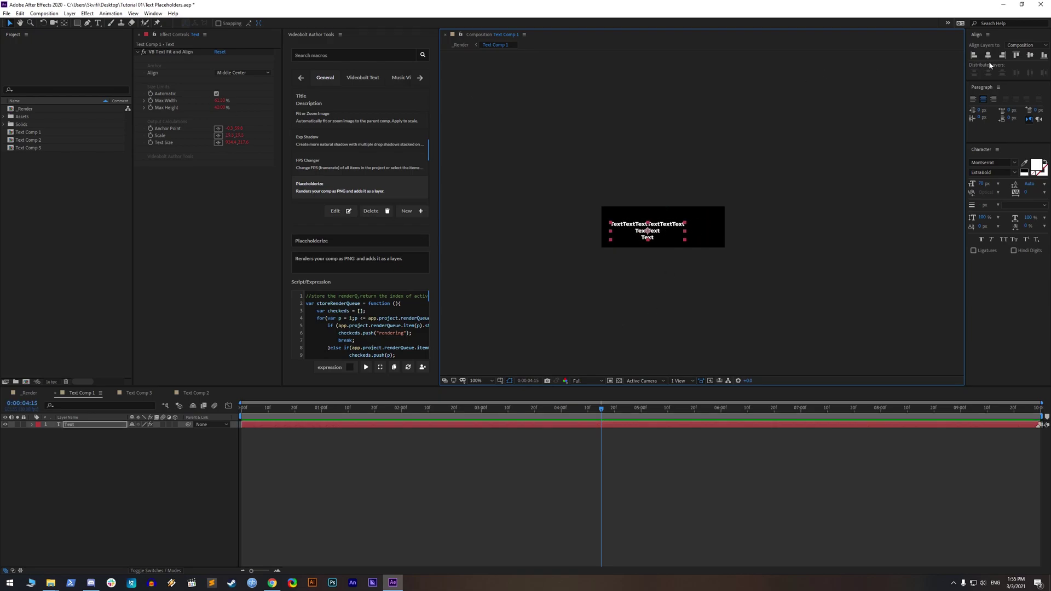
double_click(286, 426)
type("TextTextTextTextTextTextText")
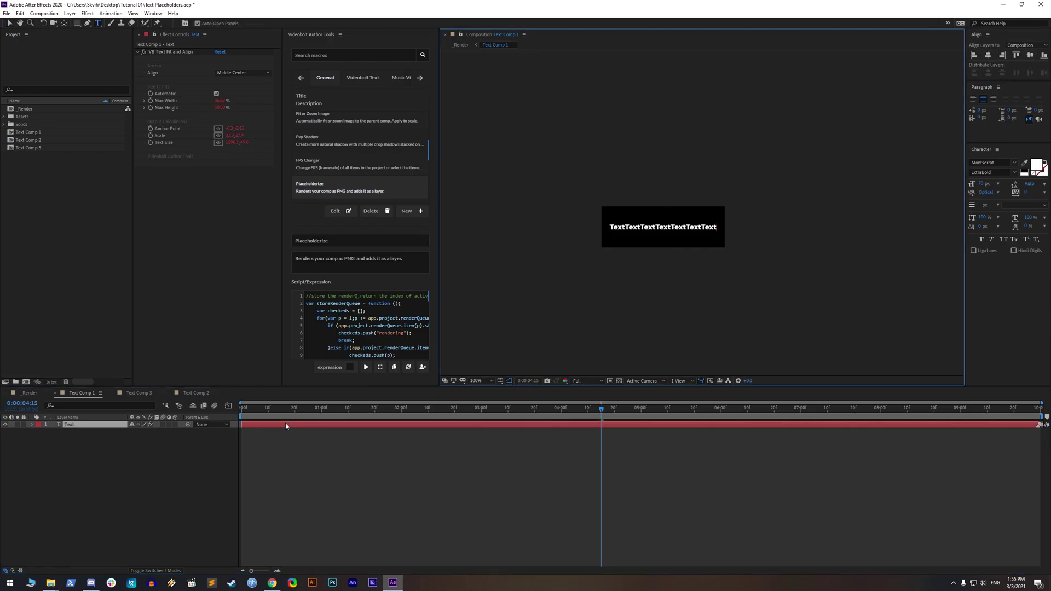
left_click(258, 438)
left_click(461, 46)
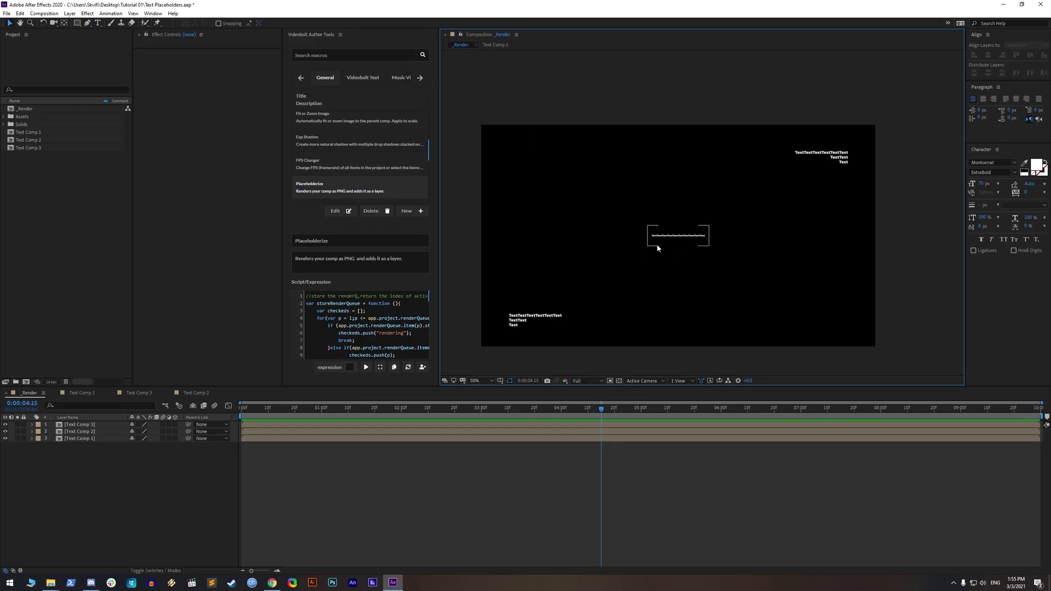
- Turn off automatic sizing for the text layer in Text Comp 1 and move the text slightly off center
left_click(81, 394)
left_click(88, 427)
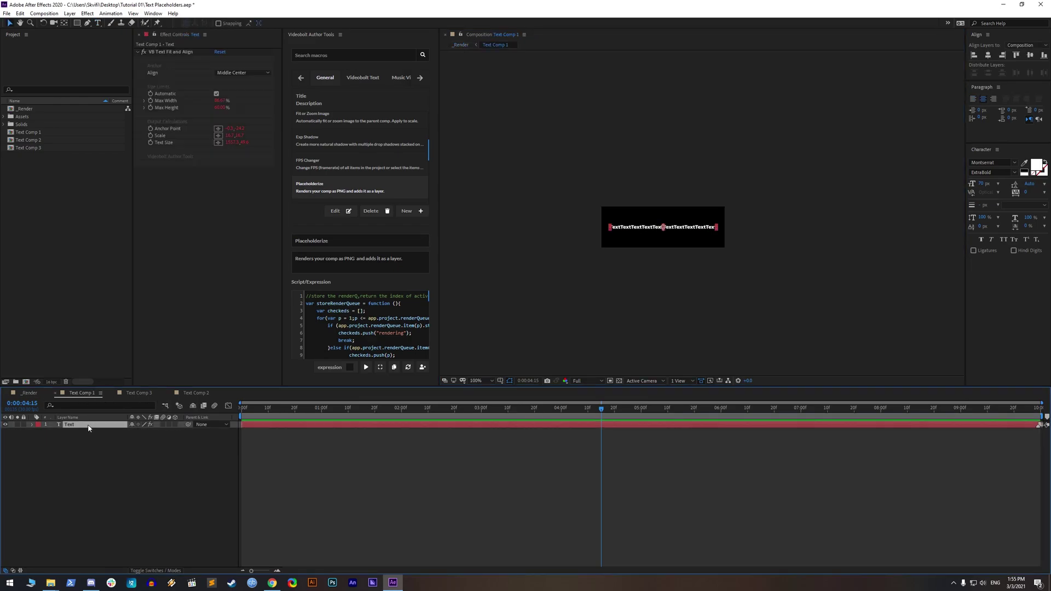
left_click(217, 95)
left_click(645, 233)
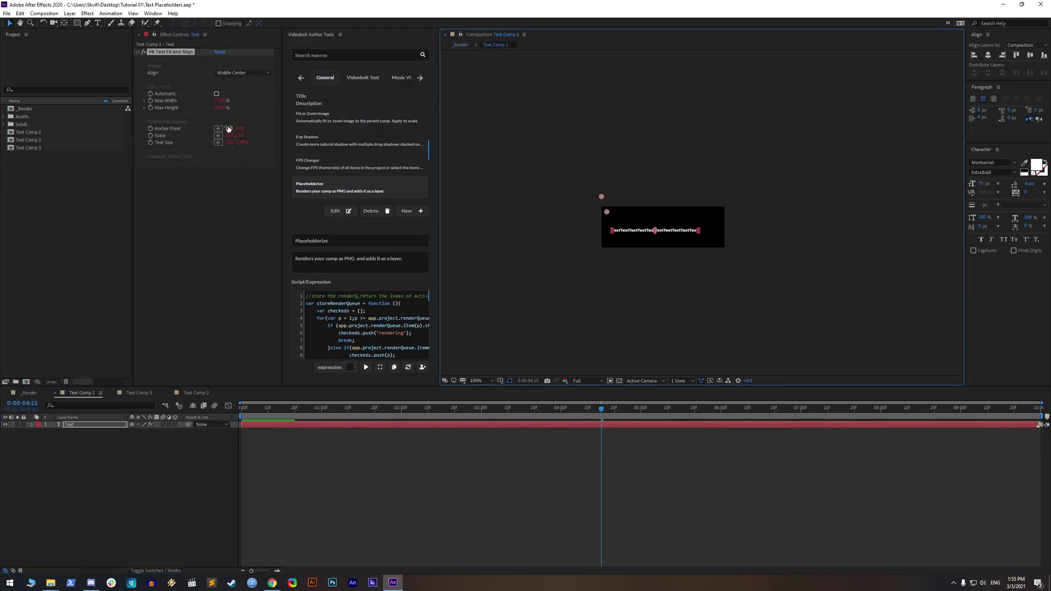
- Set the text's maximum width and height to 100 percent in Text Comp 1 and check it in _Render
left_click(221, 101)
type("100")
key("Tab")
type("10")
left_click(459, 45)
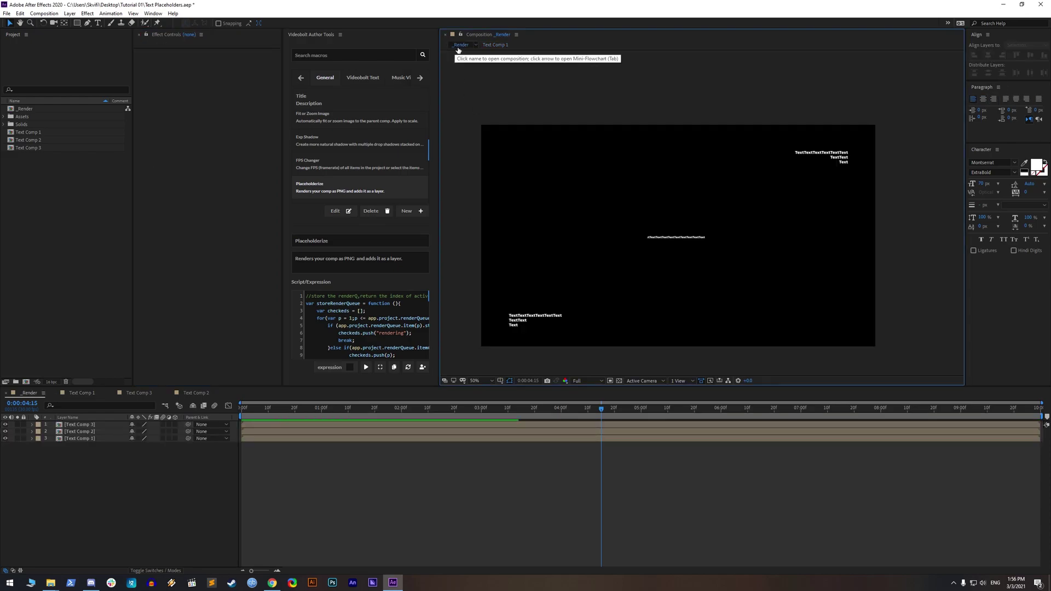
scroll(520, 323, "up", 2)
left_click_drag(522, 324, 653, 248)
- Replace Text Comp 1's text with a vertical stack of "Text" lines and return to the _Render composition
left_click(81, 393)
double_click(279, 426)
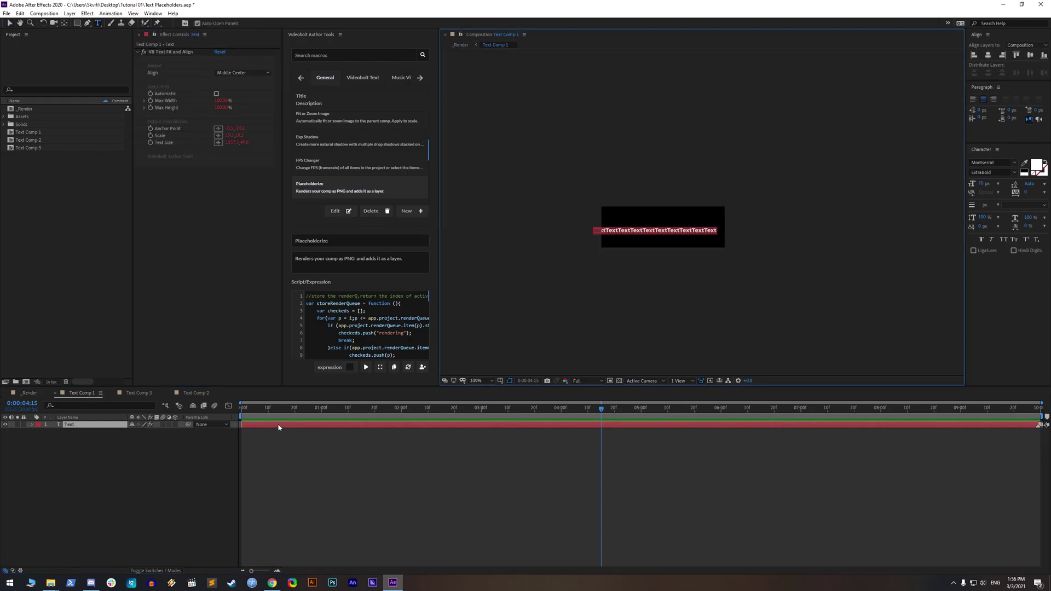
key("ctrl+v")
left_click(461, 45)
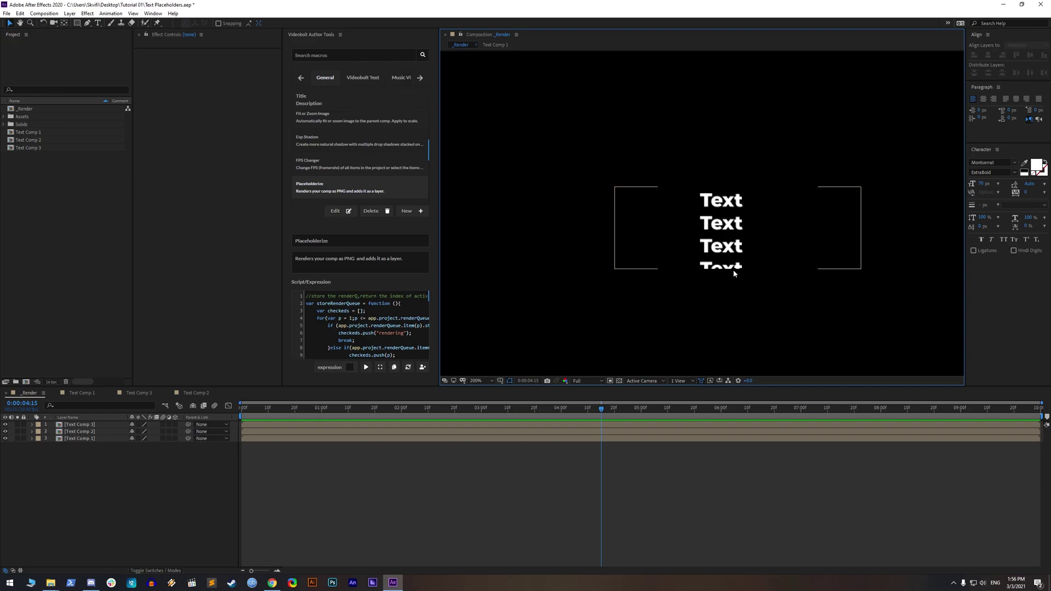
- Delete the Text Comp 3 and Text Comp 2 layers from the _Render composition
scroll(735, 274, "down", 2)
left_click(82, 425)
left_click(82, 432, "shift")
key("Delete")
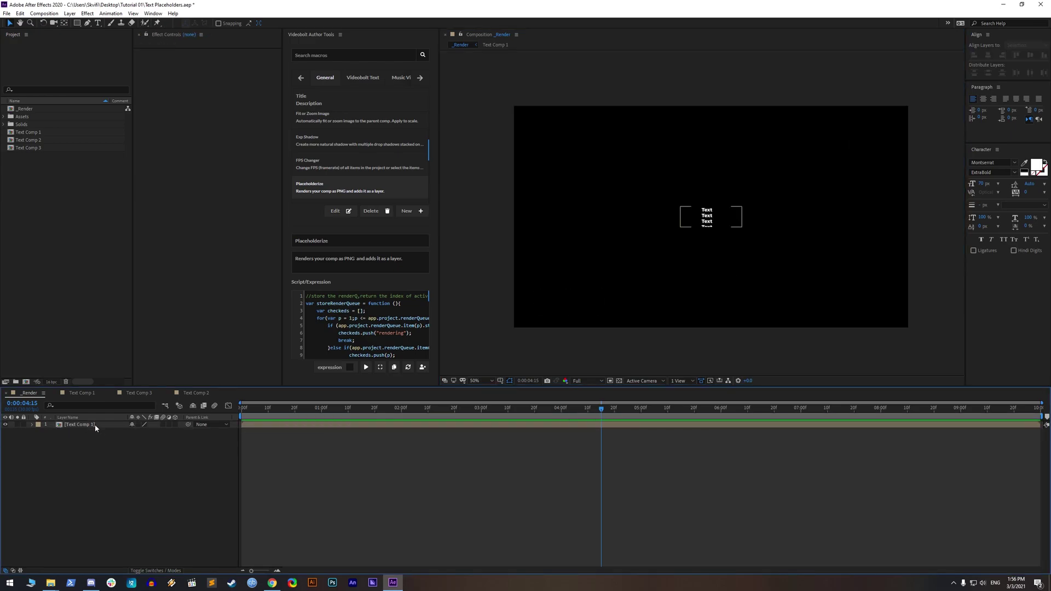
- Make the Text Comp 1 layer 3D and rotate it to test its collapsed transformations
left_click(96, 425)
scroll(722, 267, "up", 4)
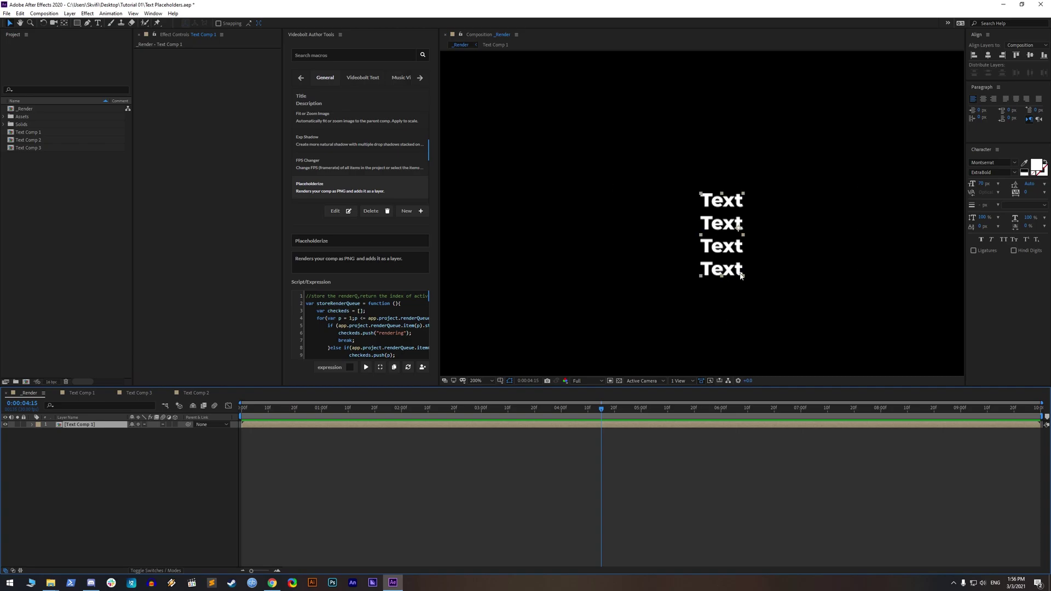
left_click(175, 426)
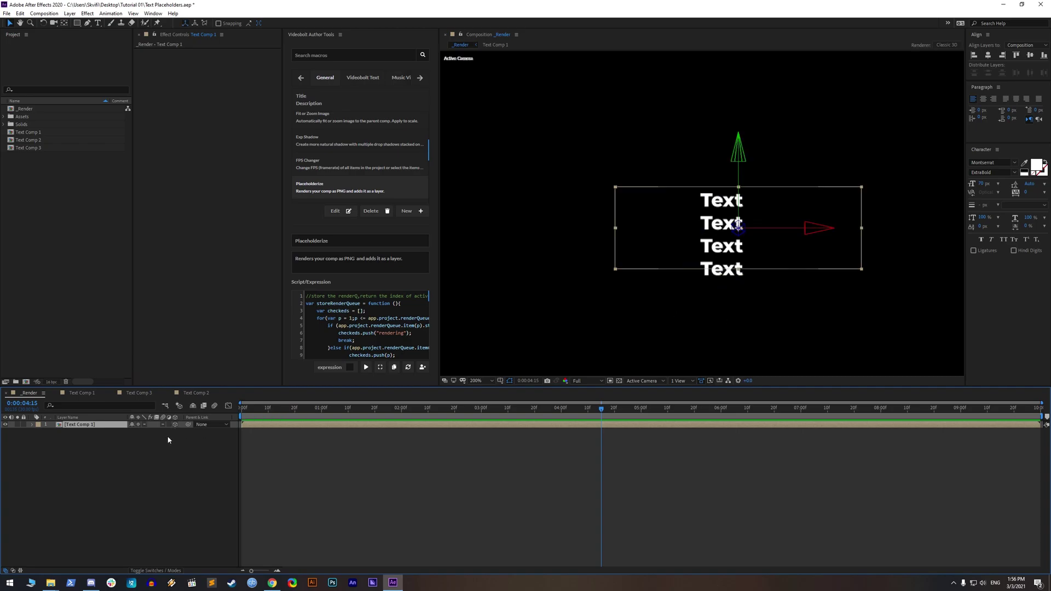
key("r")
left_click_drag(137, 446, 100, 455)
left_click(138, 424)
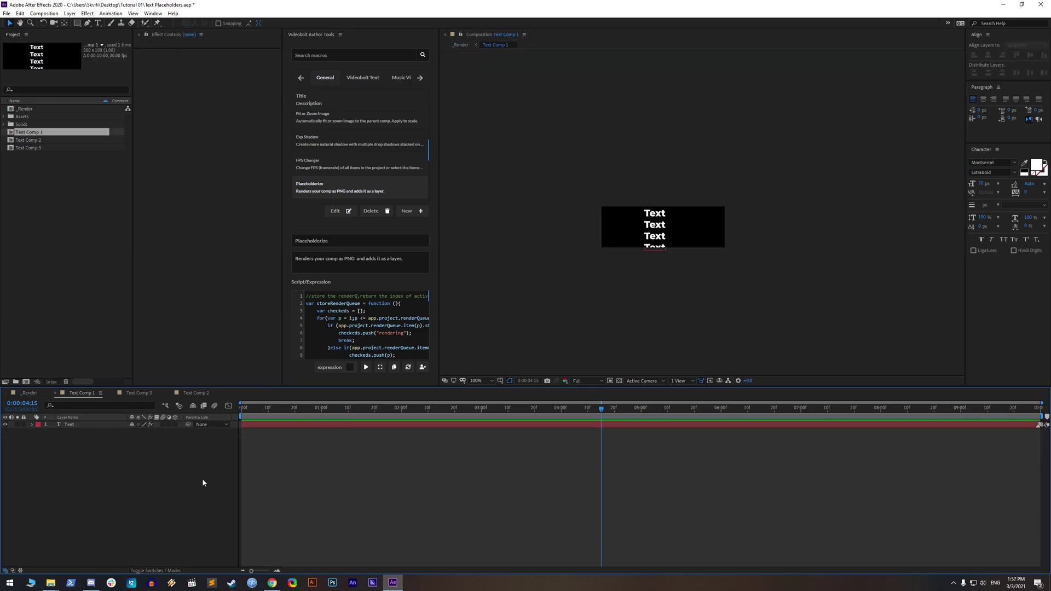
- Resize Text Comp 1 to 1000 by 500 px and center its text layer horizontally and vertically
key("ctrl+k")
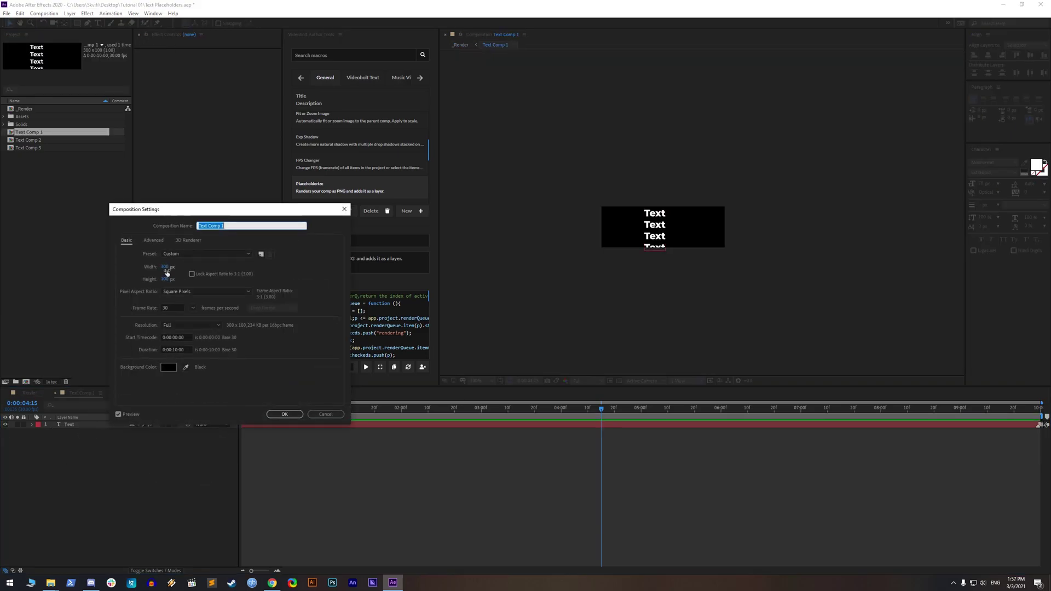
left_click(167, 267)
type("1000")
key("Tab")
type("500")
key("Return")
left_click(96, 424)
left_click(988, 55)
left_click(1029, 55)
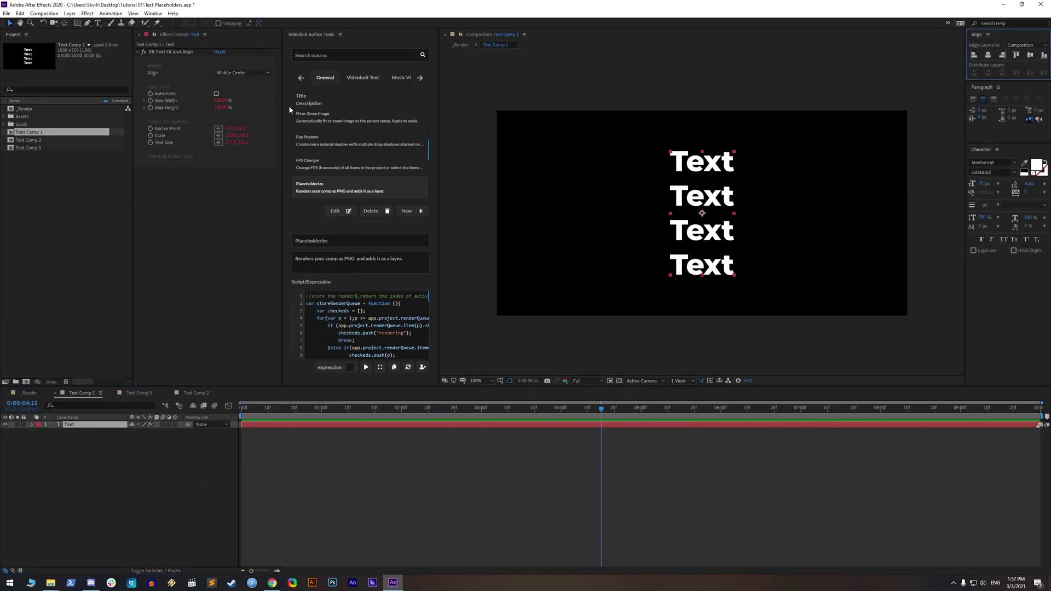
- Set the text's maximum width to 50 percent and check Text Comp 1 in the _Render composition
left_click(222, 101)
type("50")
key("Return")
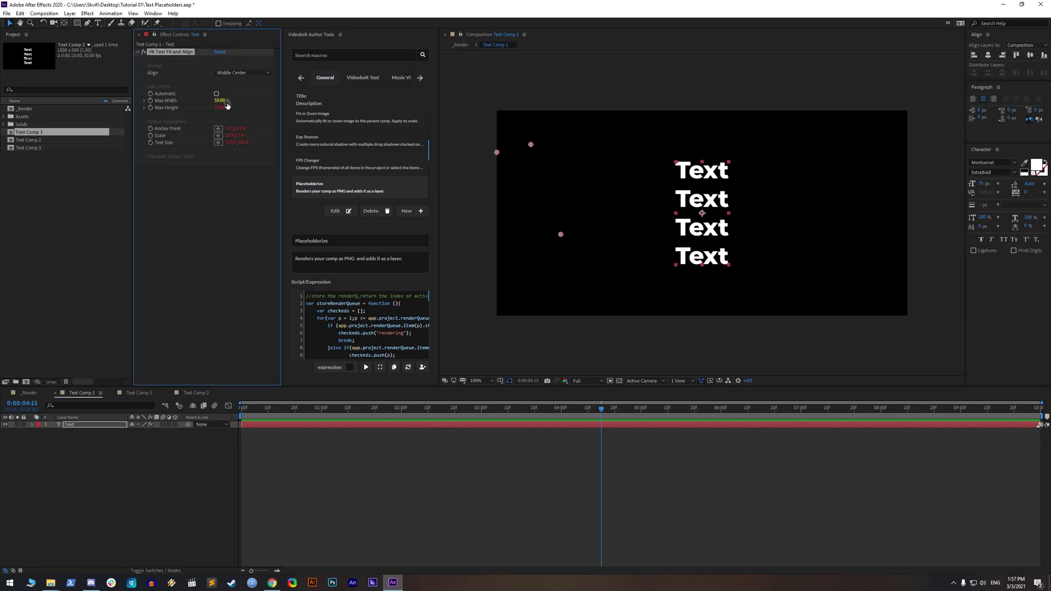
left_click(29, 393)
left_click(81, 393)
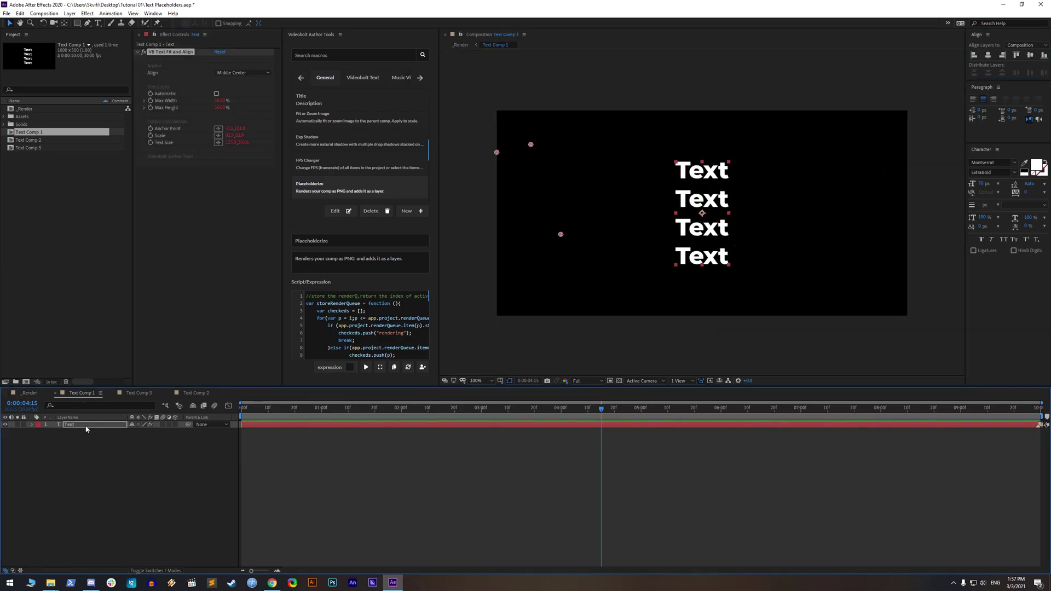
- Resize Text Comp 1 to 2560 by 1440 px and center its text layer in the larger frame
key("ctrl+k")
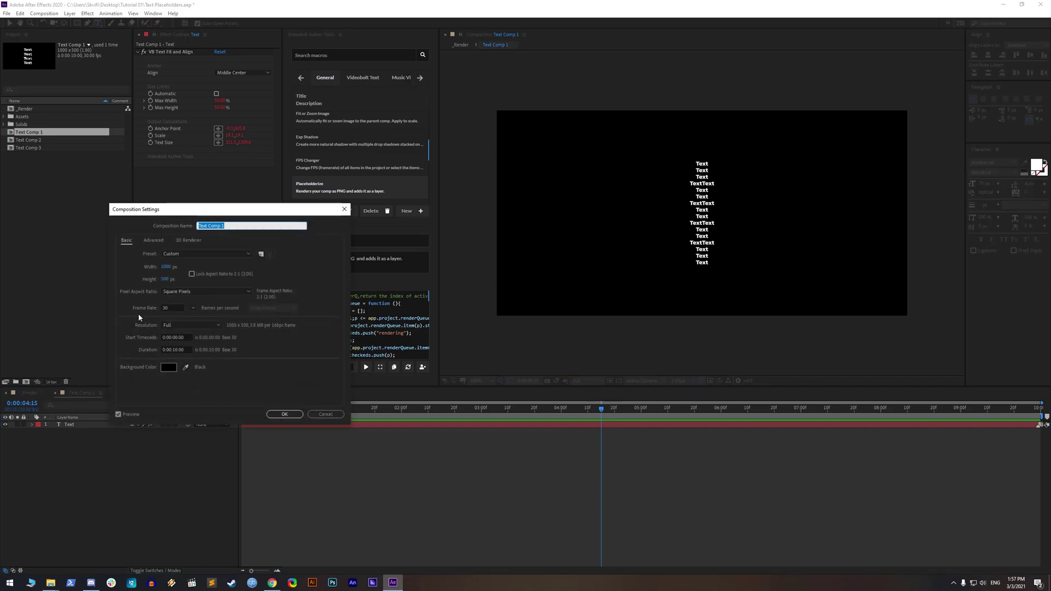
type("2560")
key("Tab")
type("1440")
key("Return")
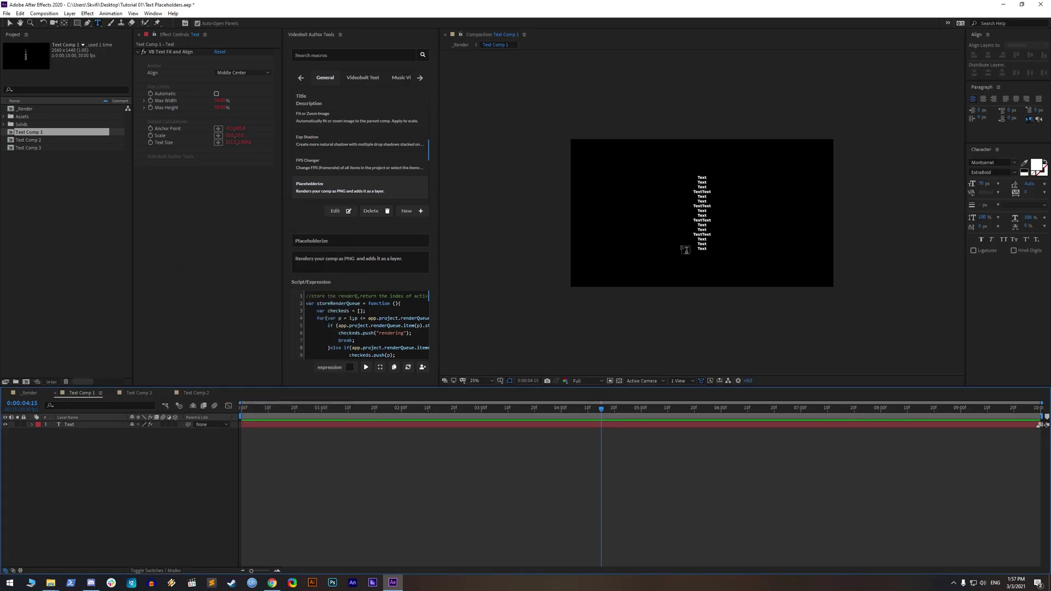
left_click(562, 427)
left_click(988, 56)
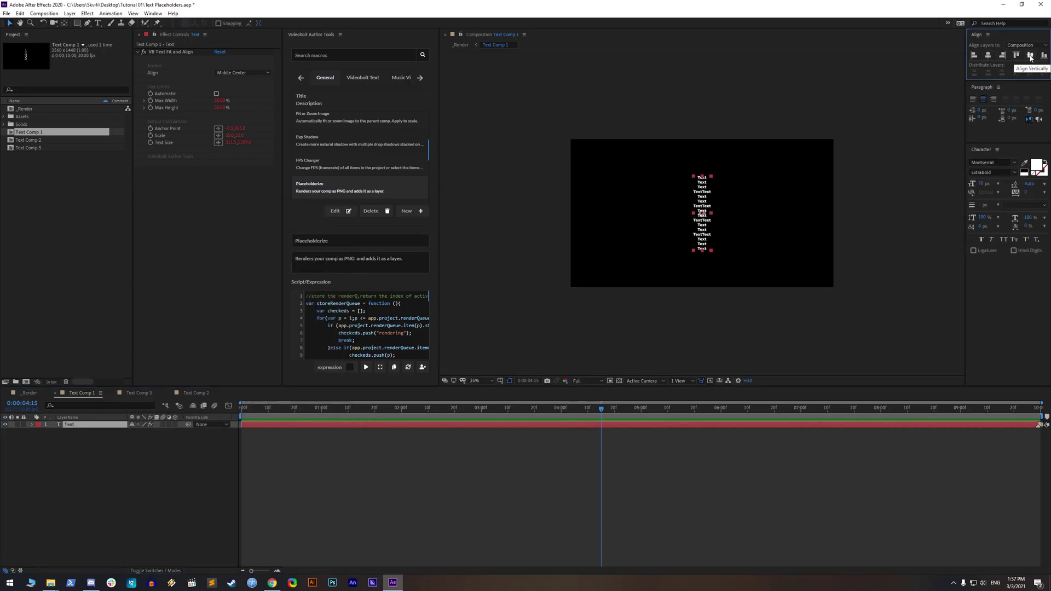
left_click(1029, 54)
- Return to the _Render composition to view the enlarged Text Comp 1
double_click(91, 425)
left_click(29, 393)
key("comma")
key("comma")
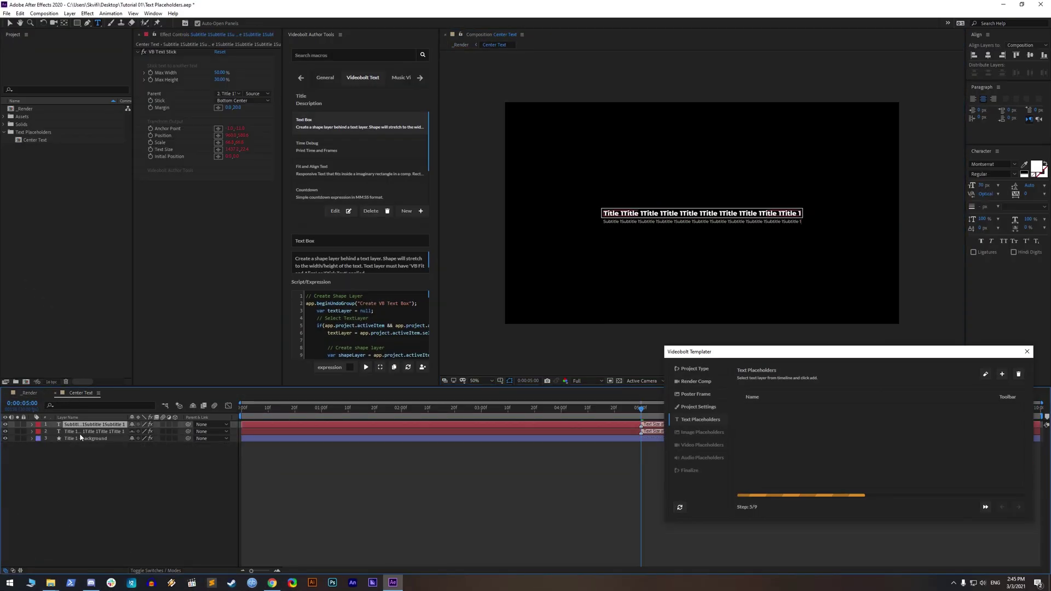
- Replace the title and subtitle in Center Text with tall stacks of "Title 1" and "Subtitle 1" lines and check them in _Render
left_click(81, 432)
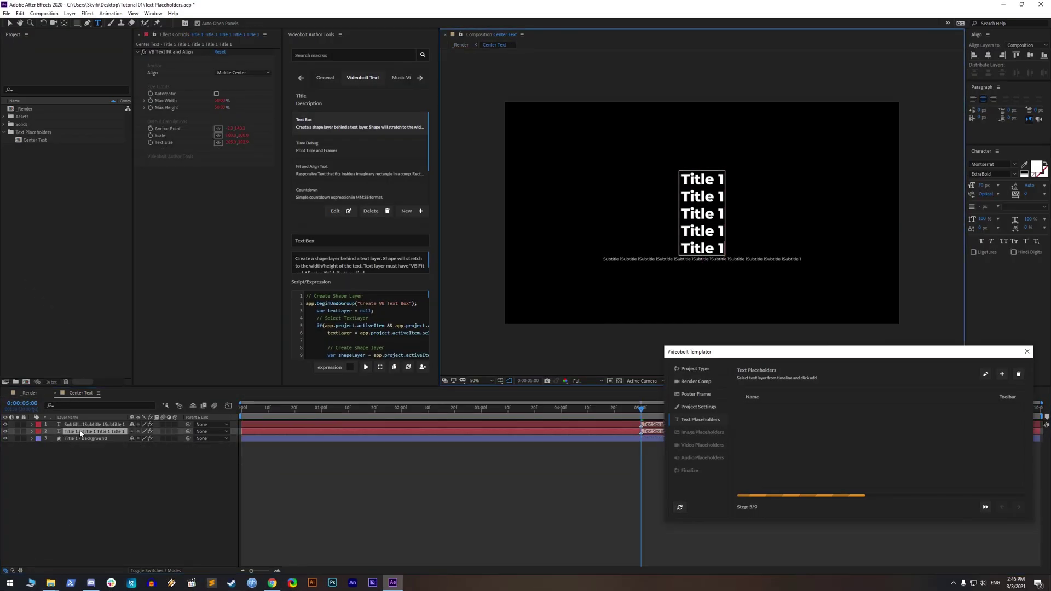
left_click(85, 427)
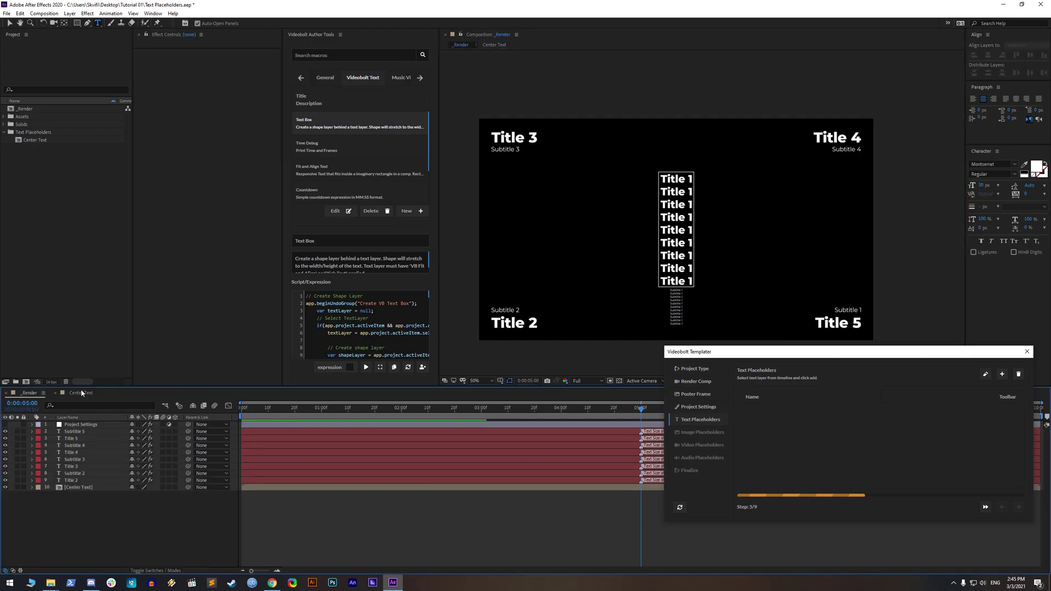
- Restore the Center Text layers to the single lines "Subtitle 1" and "Title 1"
left_click(81, 393)
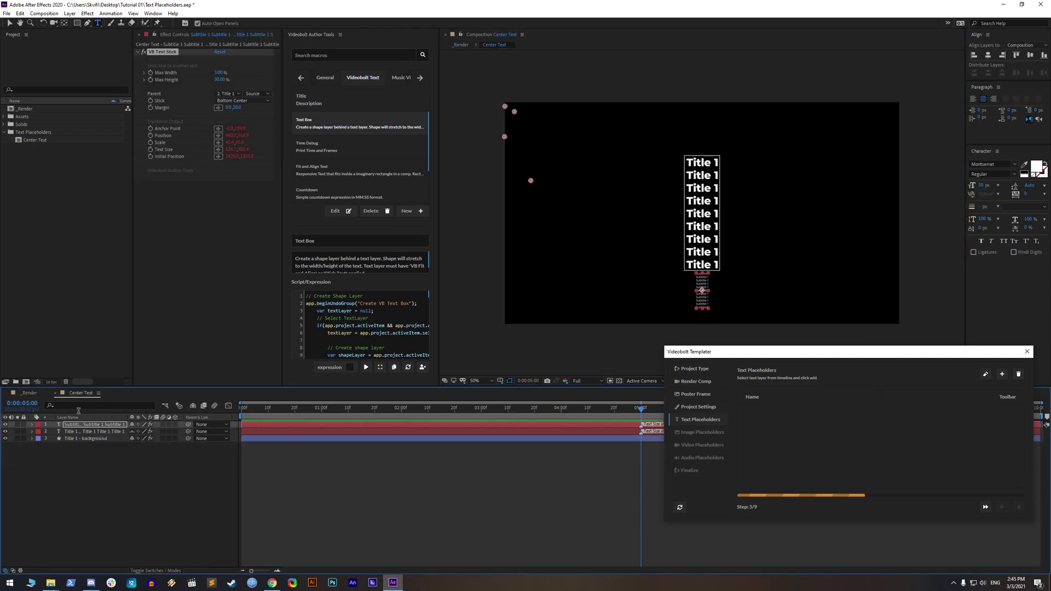
left_click(85, 432)
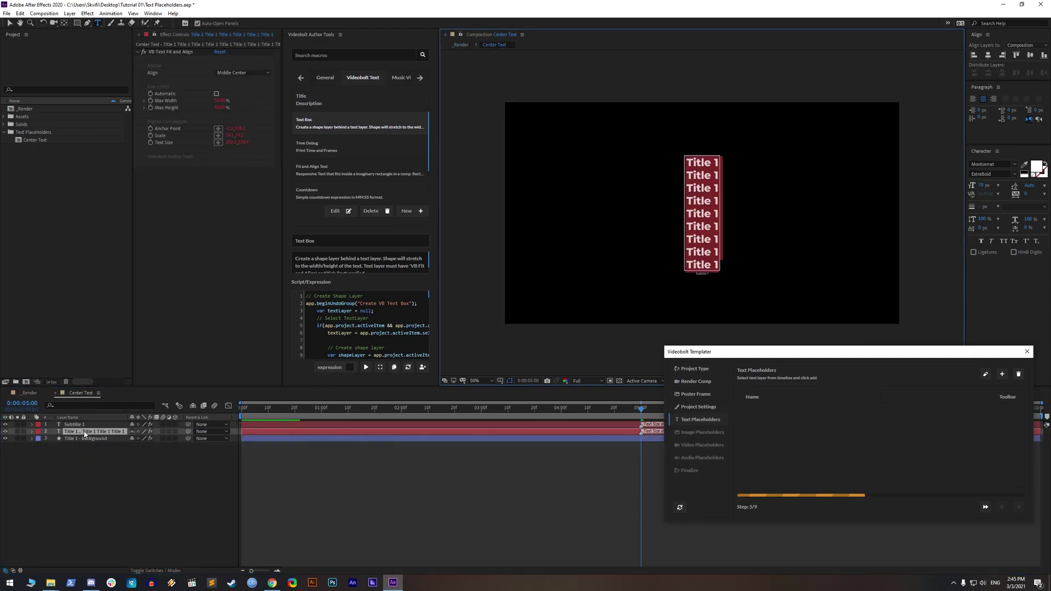
left_click(79, 479)
- Add the Title 1 and Subtitle 1 layers as text placeholders in Videobolt Templater
left_click(70, 432)
left_click(74, 425, "ctrl")
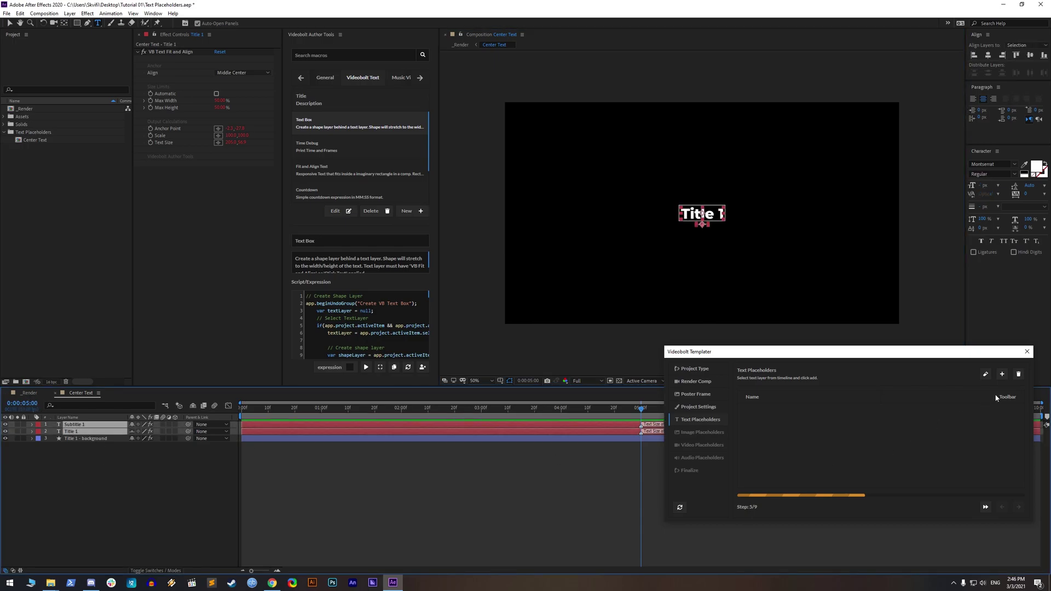
left_click(1002, 374)
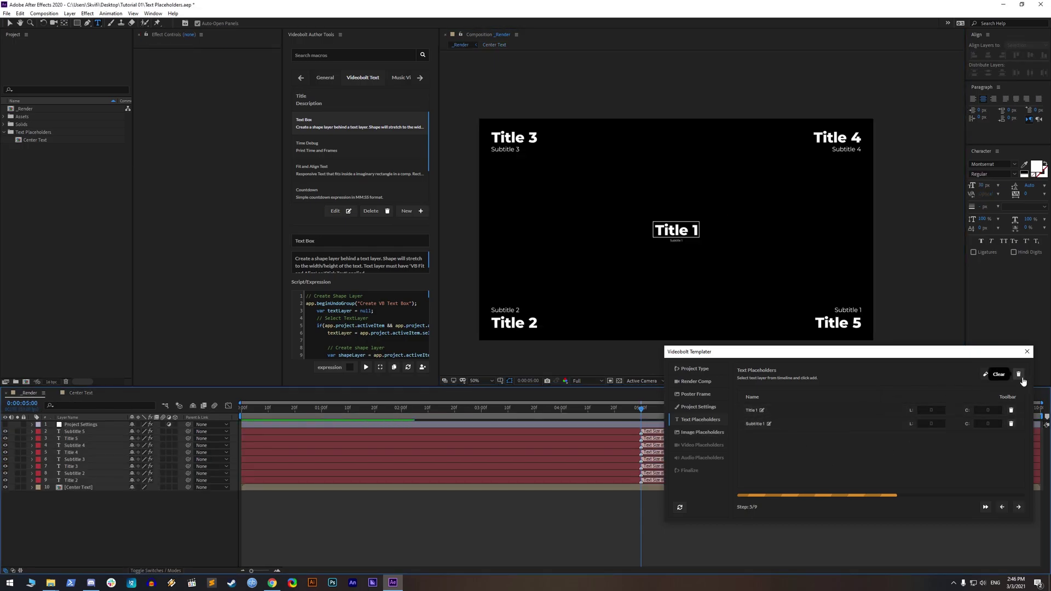
- Run the text placeholder test on Title 1 and Subtitle 1 while viewing the _Render composition
left_click(992, 376)
left_click(898, 454)
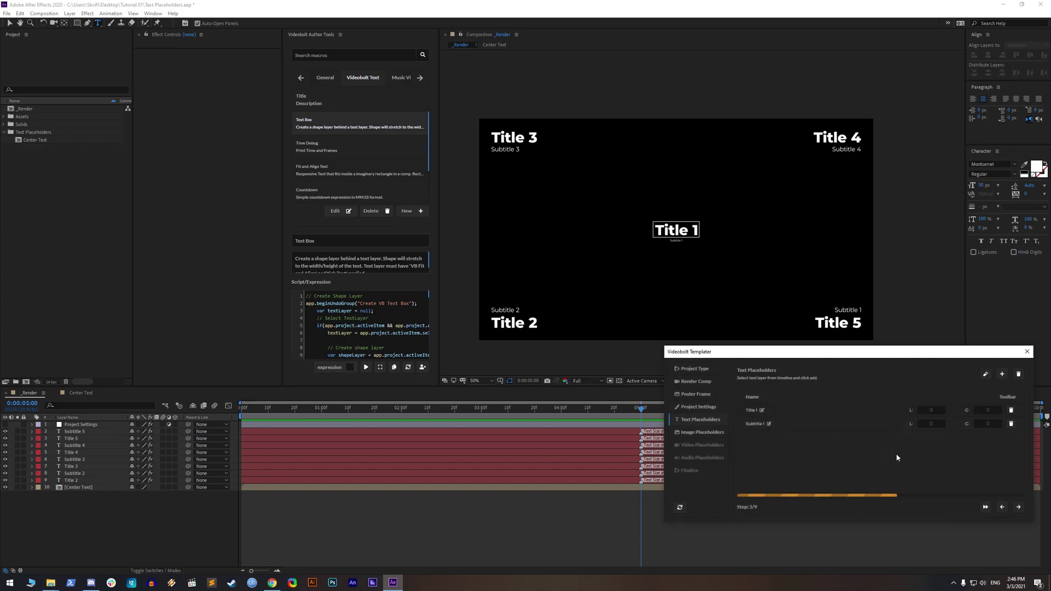
left_click(990, 377)
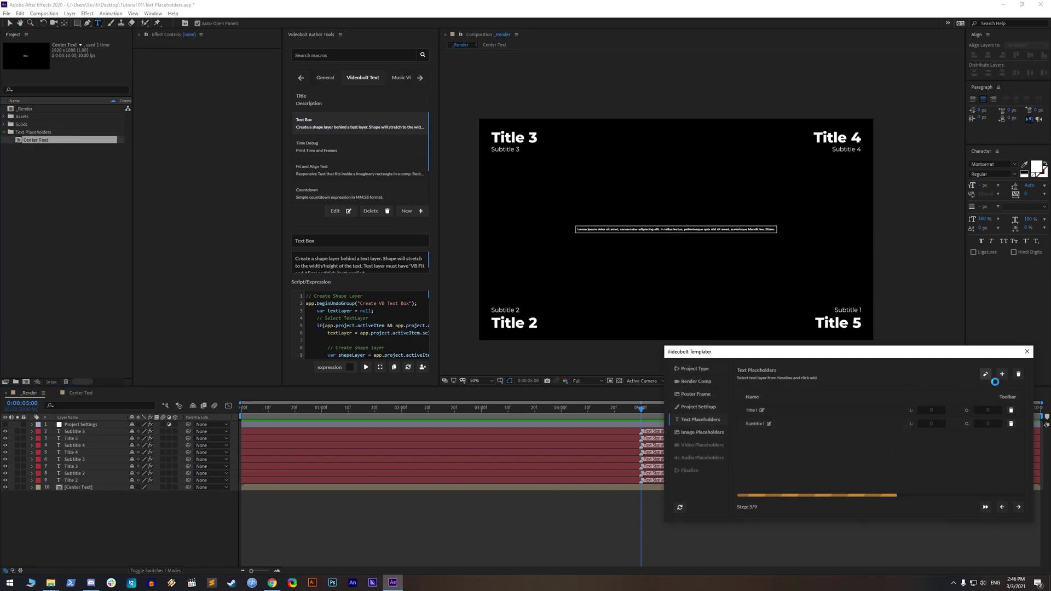
- Add all the corner title and subtitle layers in _Render as text placeholders and test them with sample text
left_click(69, 480)
left_click(81, 432, "shift")
left_click(1001, 374)
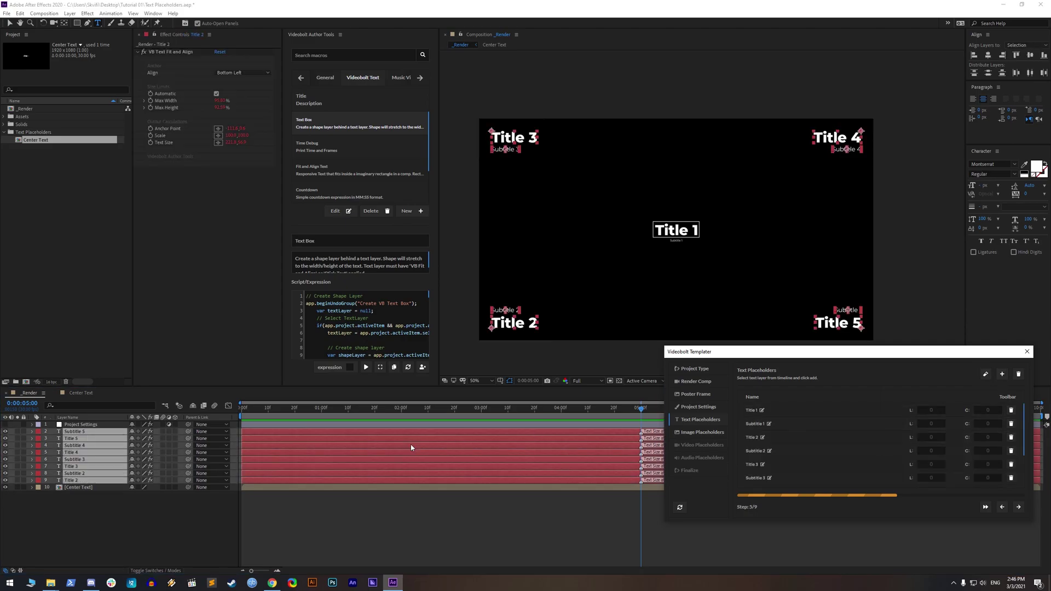
left_click(987, 375)
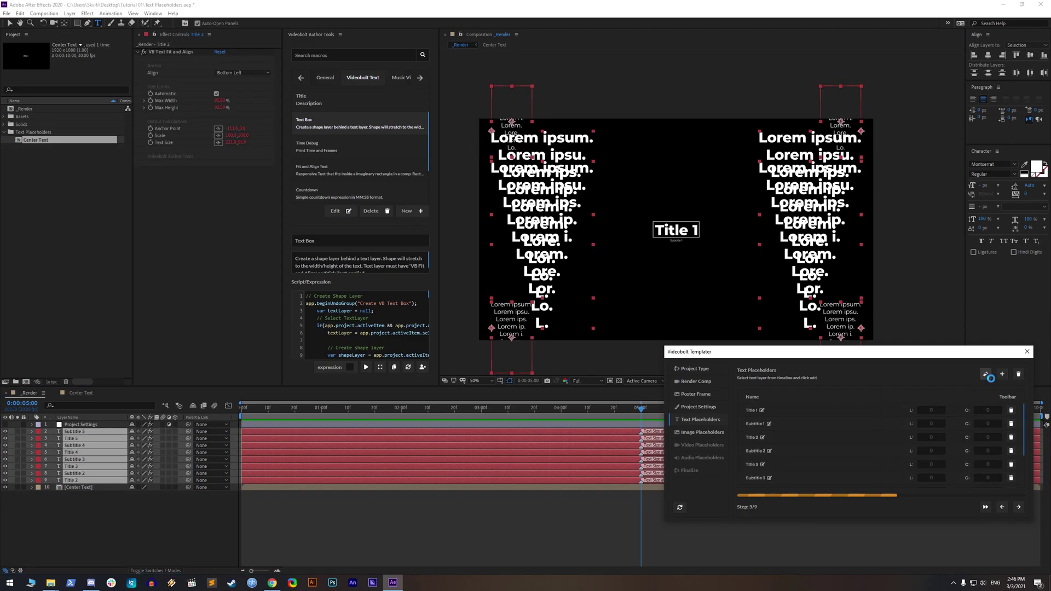
- Turn off automatic sizing on the corner titles and limit the corner titles and subtitles to a 30 percent maximum width
left_click(196, 503)
left_click(71, 481)
left_click(216, 94)
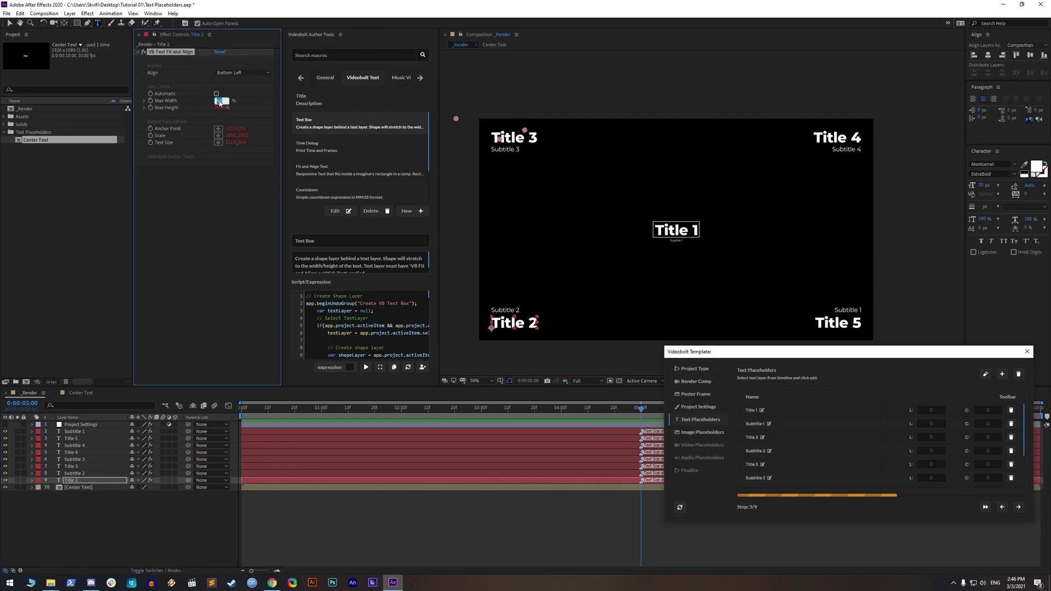
left_click(95, 473)
left_click(95, 466)
left_click(95, 459)
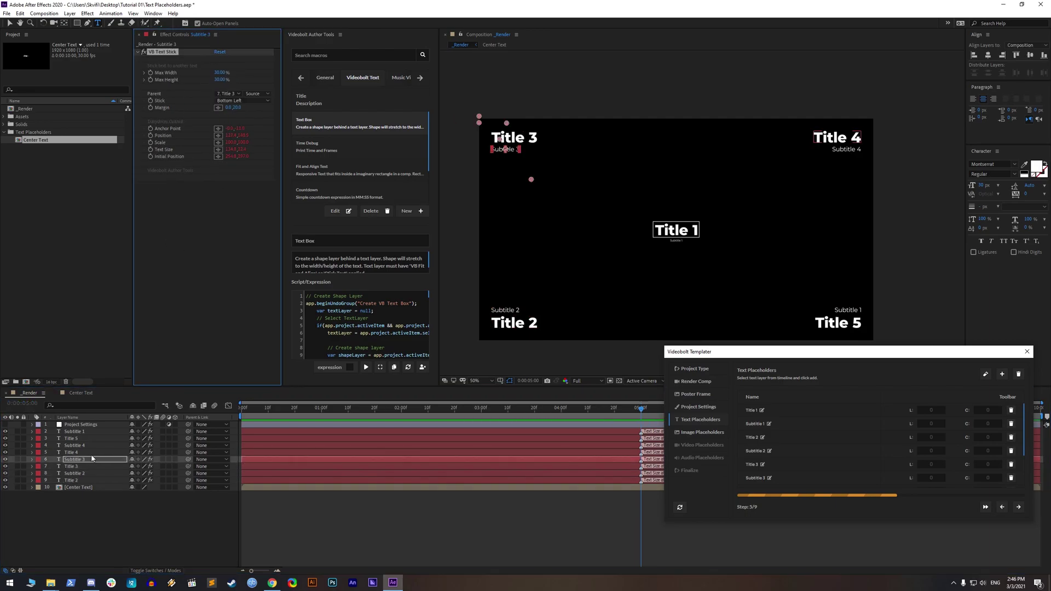
left_click(95, 452)
left_click(88, 445)
left_click(74, 438)
left_click(77, 432)
- Select all the corner title and subtitle layers and rerun the text placeholder test with sample text
left_click_drag(75, 496, 74, 432)
left_click(987, 375)
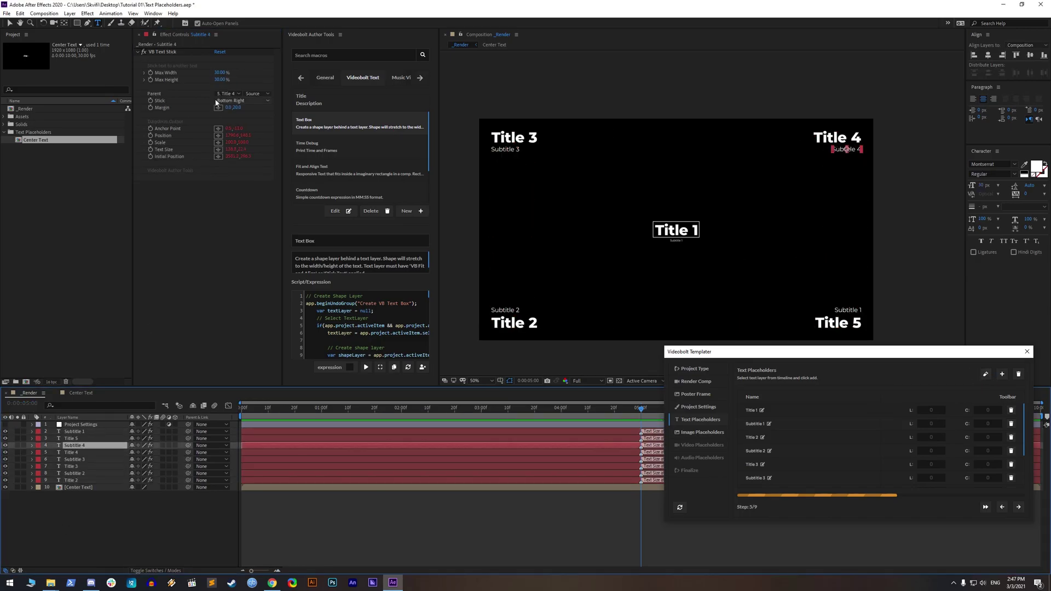
left_click(987, 375)
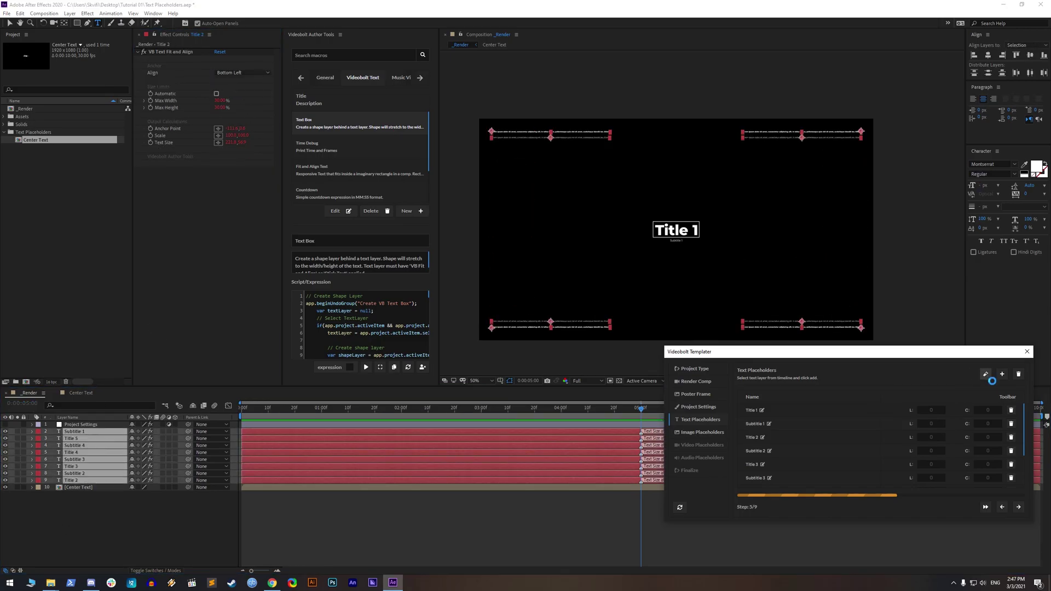